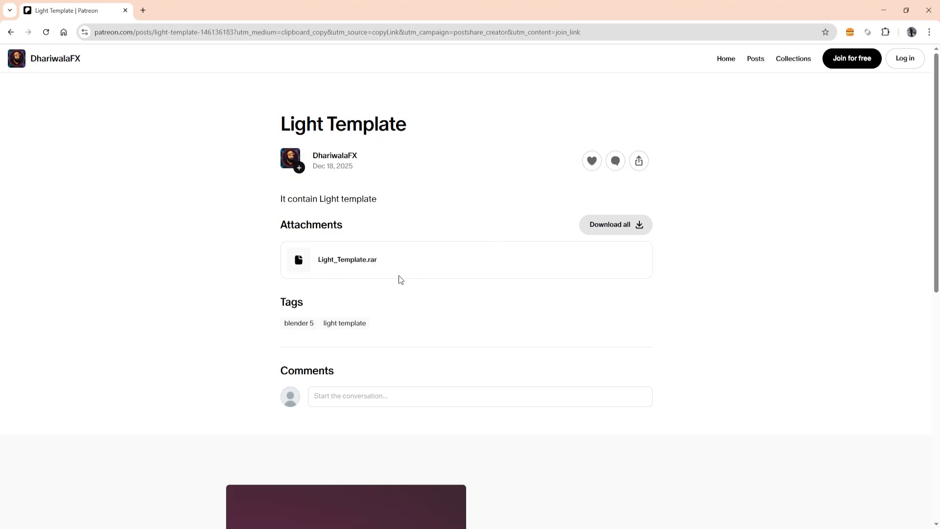
- Switch from the browser to Blender and add a UV sphere with 16 segments at the world origin
left_click(883, 10)
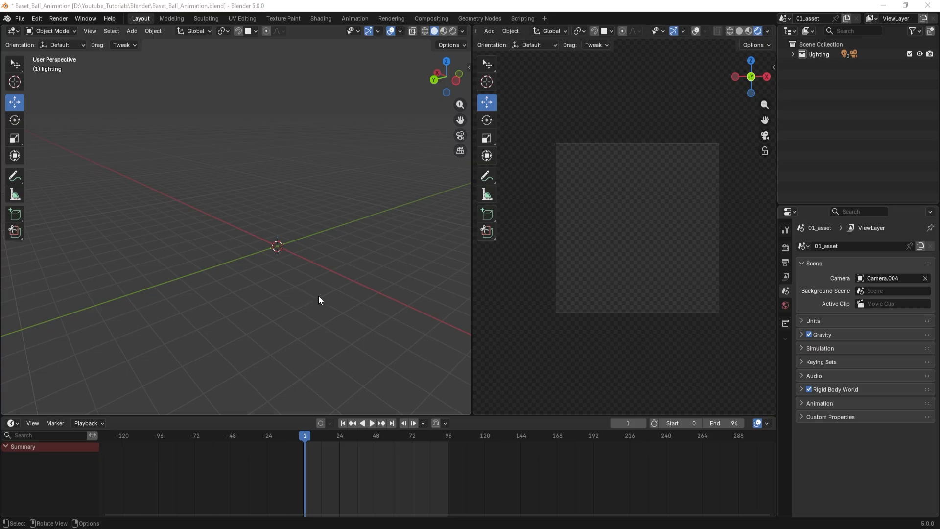
mouse_move(318, 300)
middle_mouse_down("shift")
mouse_move(285, 298)
mouse_move(309, 303)
mouse_move(310, 287)
middle_mouse_up("shift")
key("shift+a")
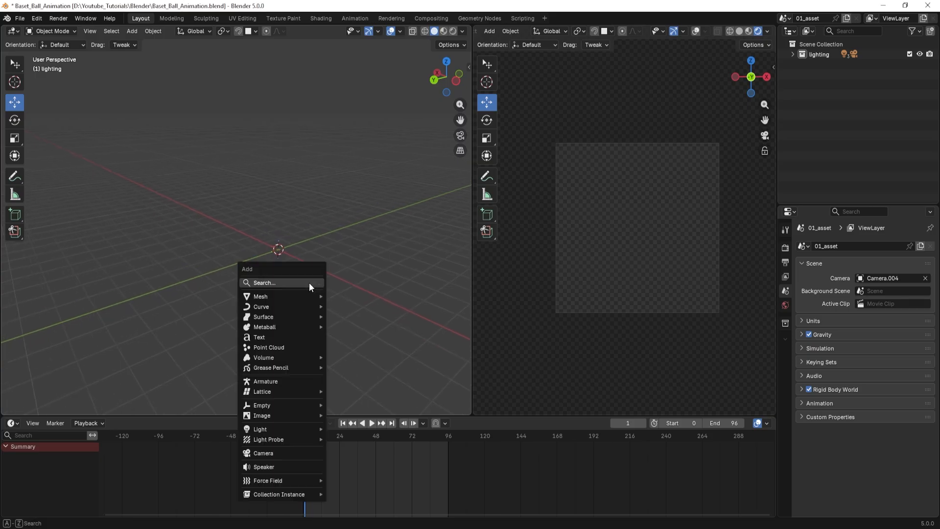
mouse_move(288, 295)
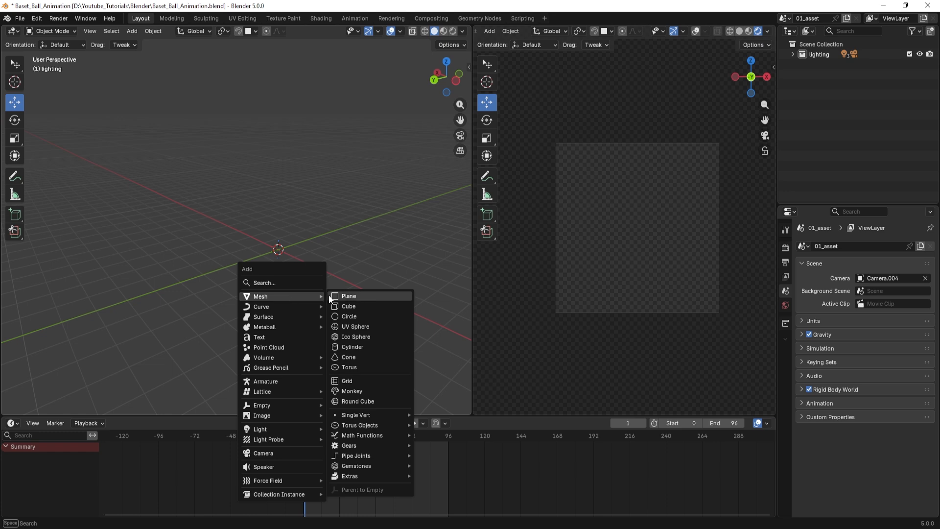
left_click(349, 326)
middle_click_drag(292, 280, 346, 262, "shift")
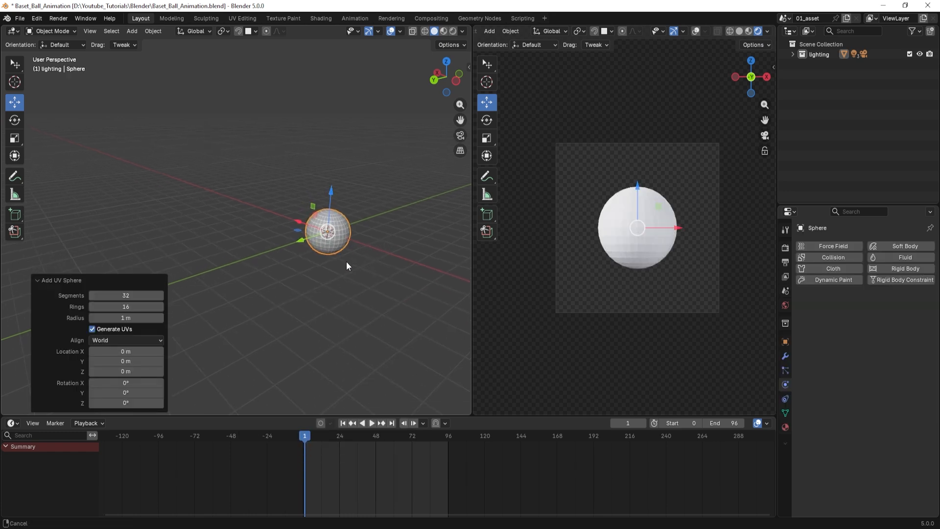
left_click(124, 296)
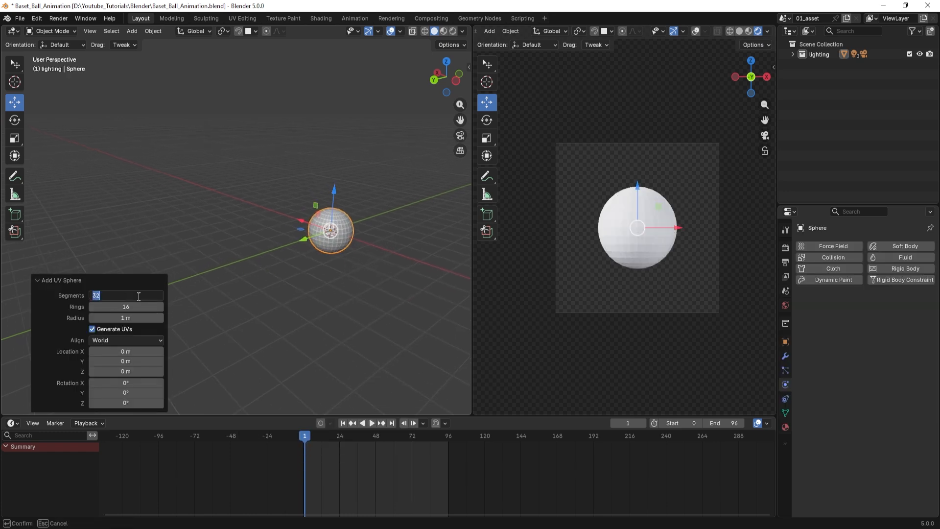
key("Return")
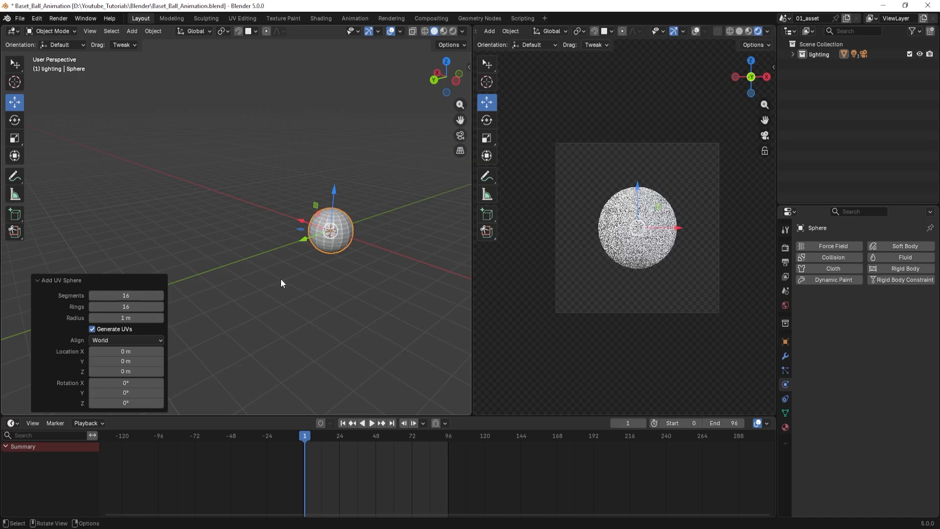
- Enter Edit Mode on the new sphere
middle_click_drag(359, 275, 287, 232, "shift")
scroll(310, 226, "up", 3)
scroll(331, 289, "up", 3)
key("Tab")
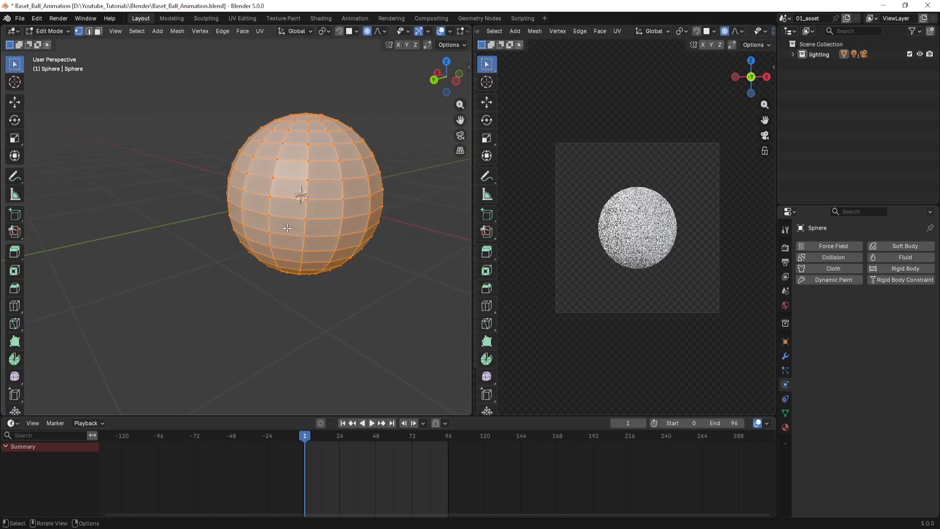
- Enable the Screencast Keys display for the viewport and close its settings
left_click(468, 67)
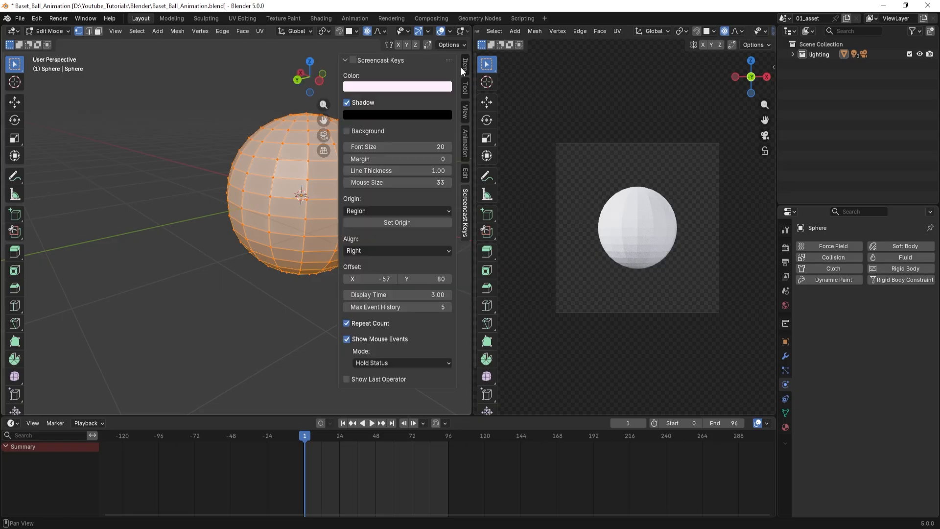
left_click(360, 60)
left_click(359, 60)
key("n")
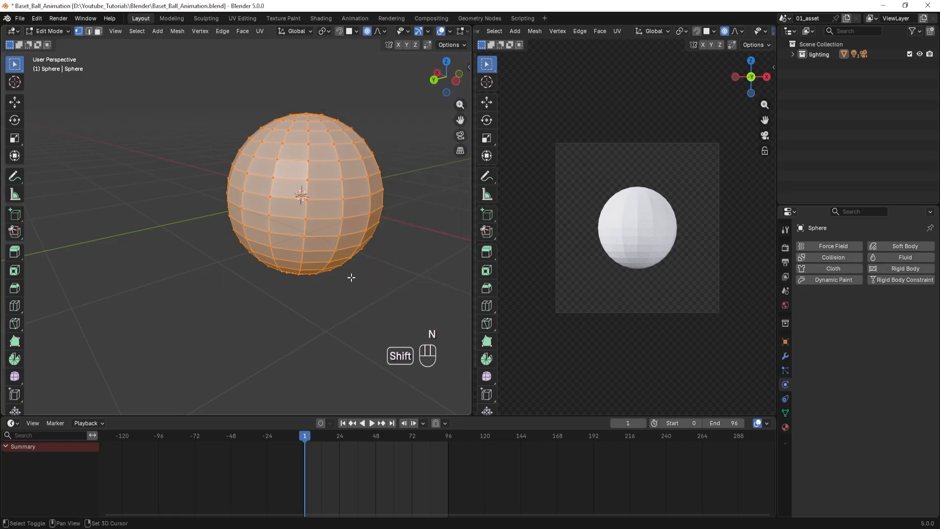
- Set the sphere up in front view with face selection and X-ray enabled
middle_click_drag(351, 277, 300, 290, "shift")
scroll(321, 233, "down", 3)
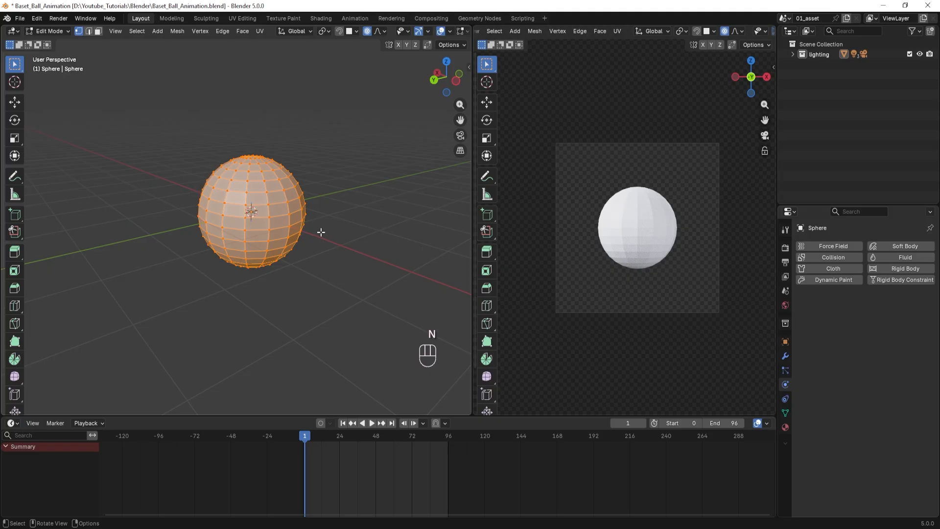
middle_click_drag(322, 232, 361, 230)
key("KP_1")
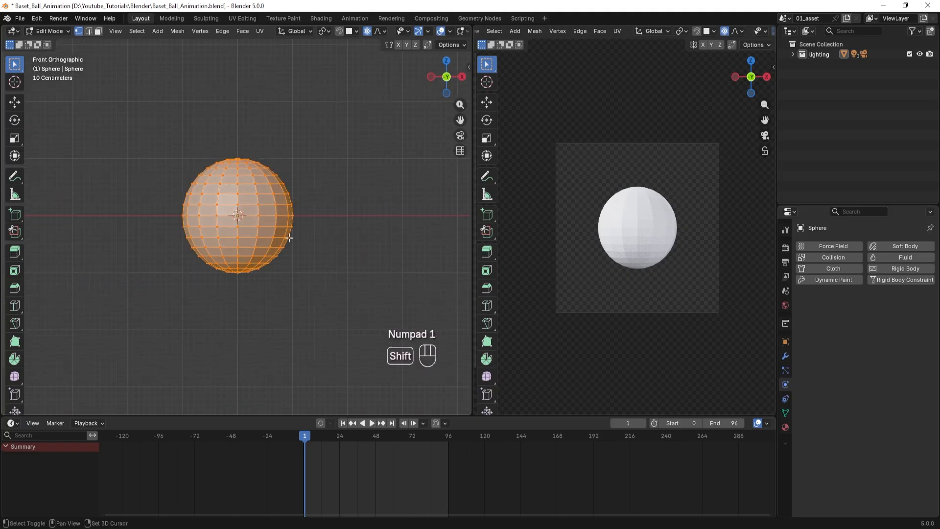
scroll(88, 91, "right", 3, "shift")
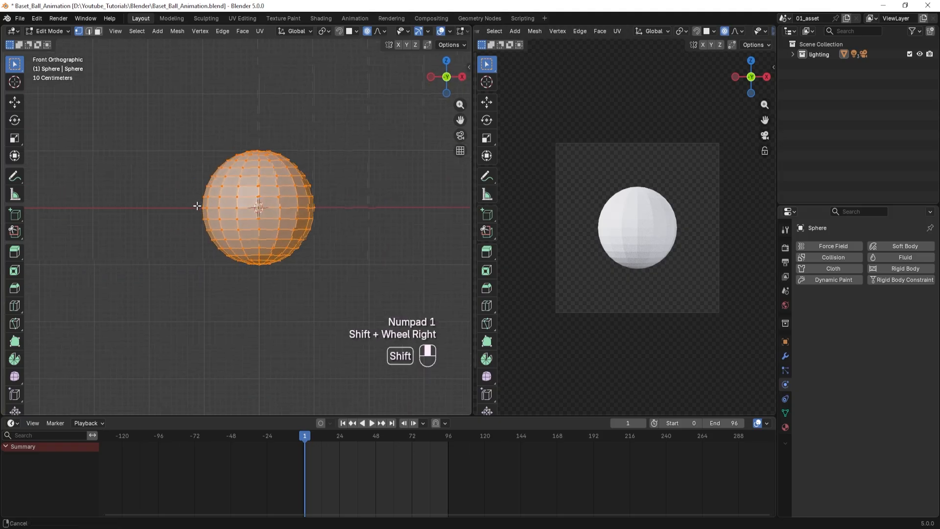
left_click(98, 31)
scroll(283, 276, "up", 3)
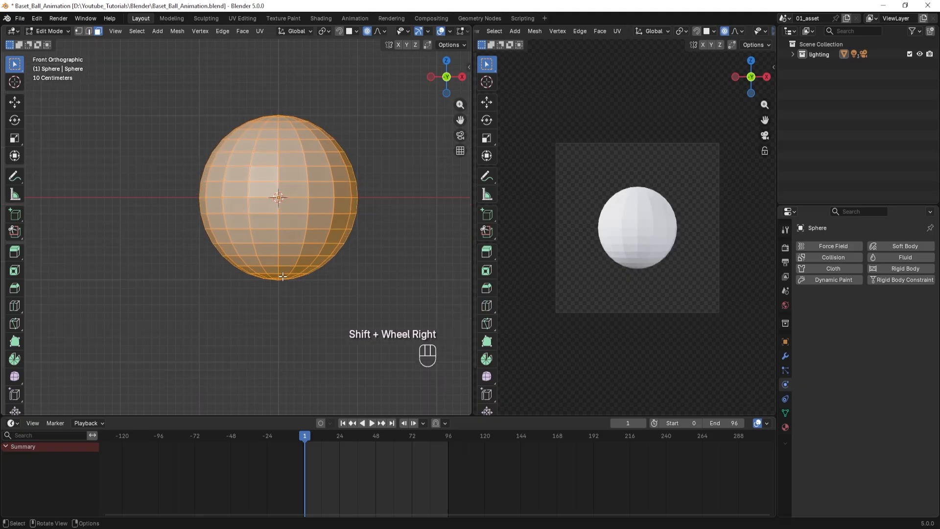
scroll(439, 35, "down", 4)
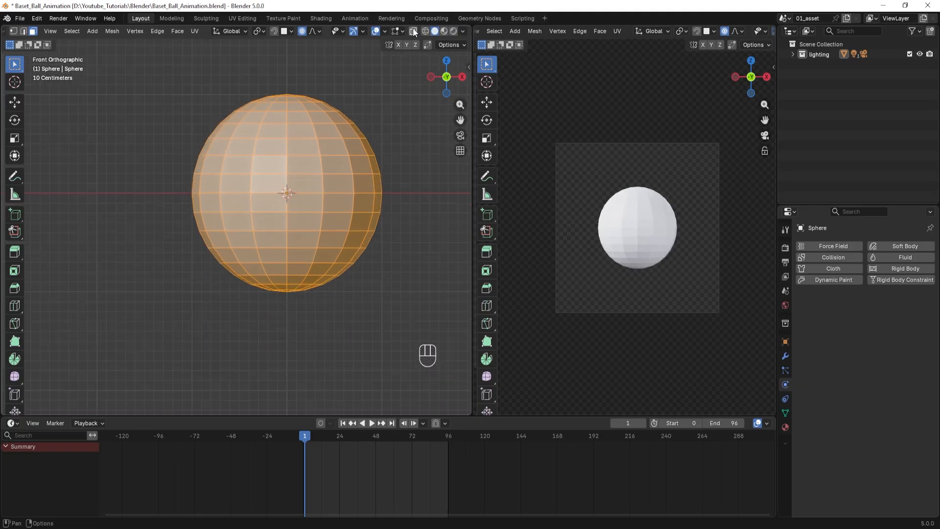
left_click(413, 31)
- Delete all faces in the lower half of the sphere, below its equator
scroll(235, 220, "up", 2)
middle_click_drag(235, 220, 187, 191, "shift")
left_click(158, 208)
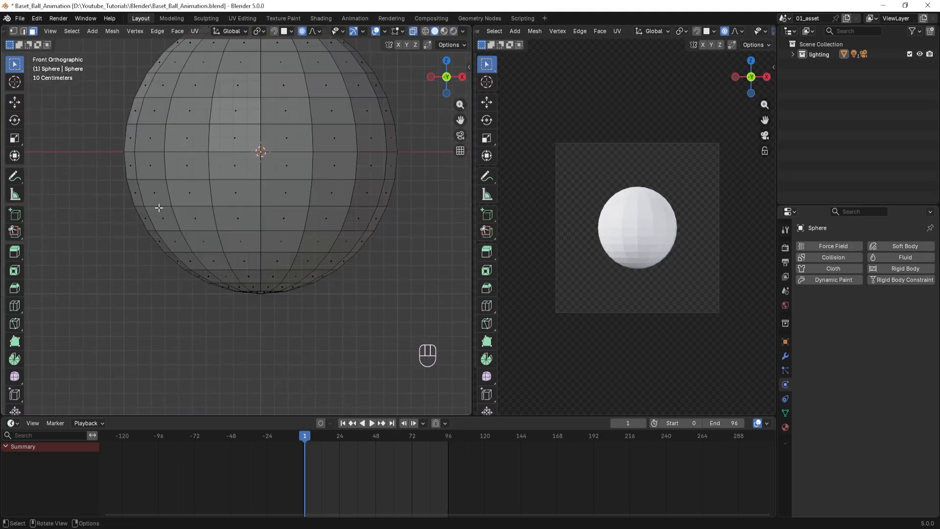
left_click_drag(101, 153, 425, 301)
key("Delete")
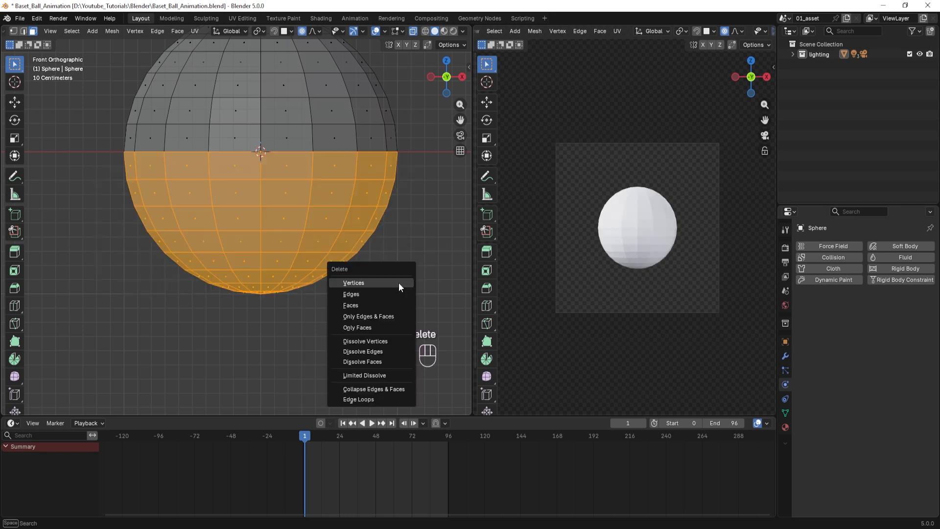
left_click(345, 304)
- Add a Mirror modifier to the half sphere with only the Z axis enabled
middle_click_drag(274, 219, 276, 239, "shift")
left_click(785, 356)
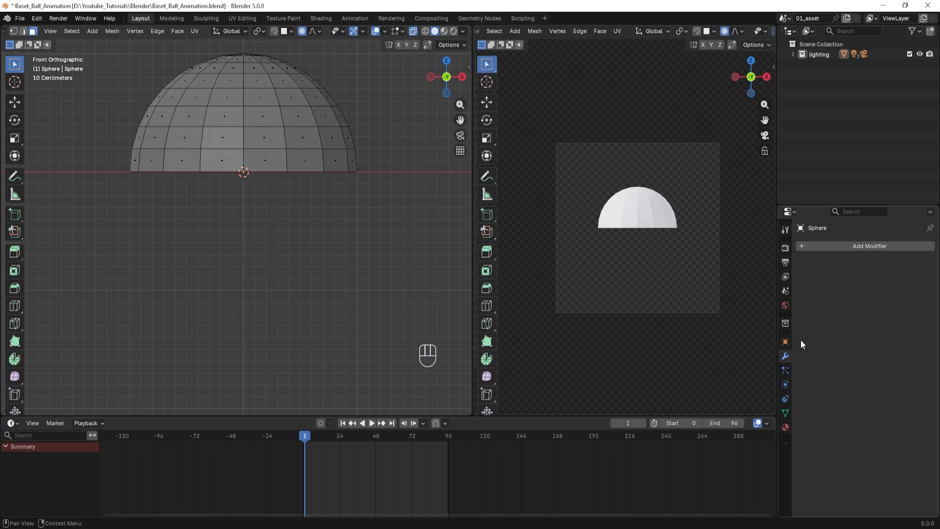
left_click(817, 245)
type("mi")
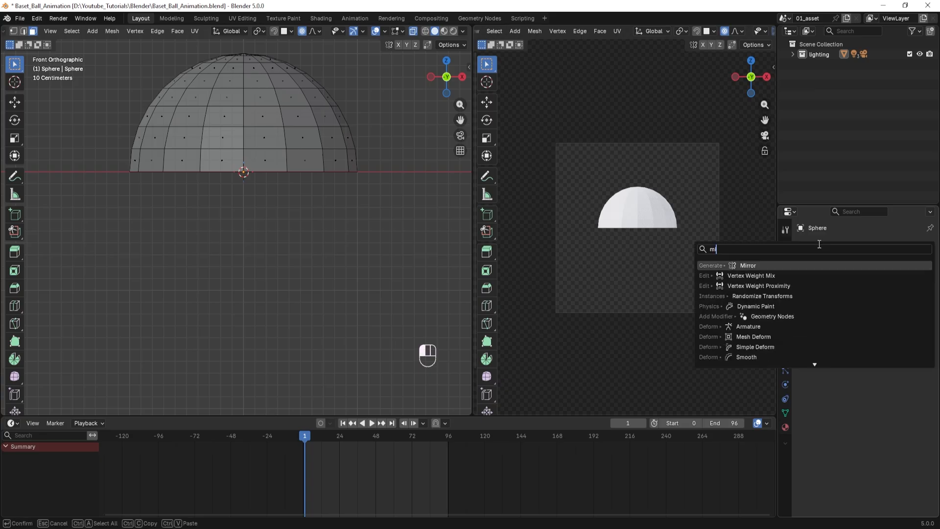
type("ro")
key("Return")
left_click(909, 277)
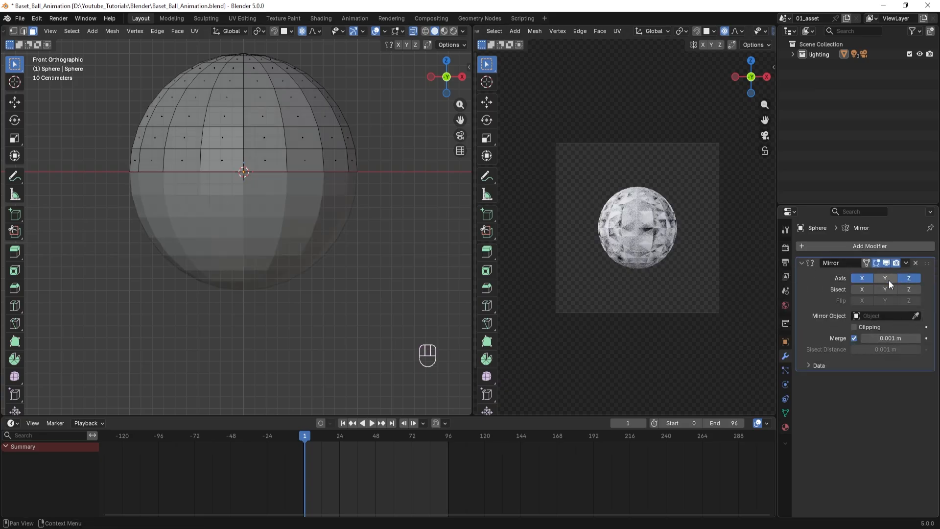
left_click(861, 278)
- Show the mirrored sphere from the top view and turn off X-ray
scroll(361, 235, "down", 2)
middle_click_drag(296, 204, 310, 243, "shift")
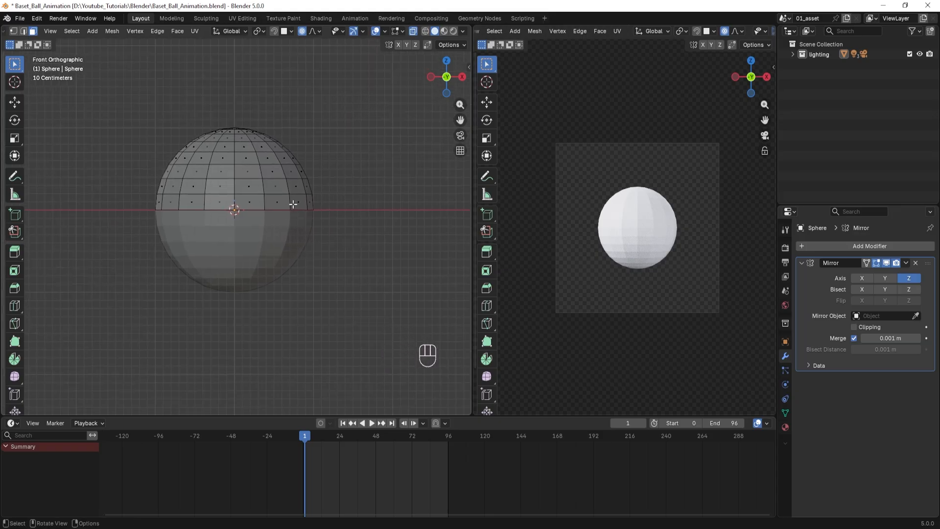
key("KP_7")
middle_click_drag(258, 210, 311, 139, "shift")
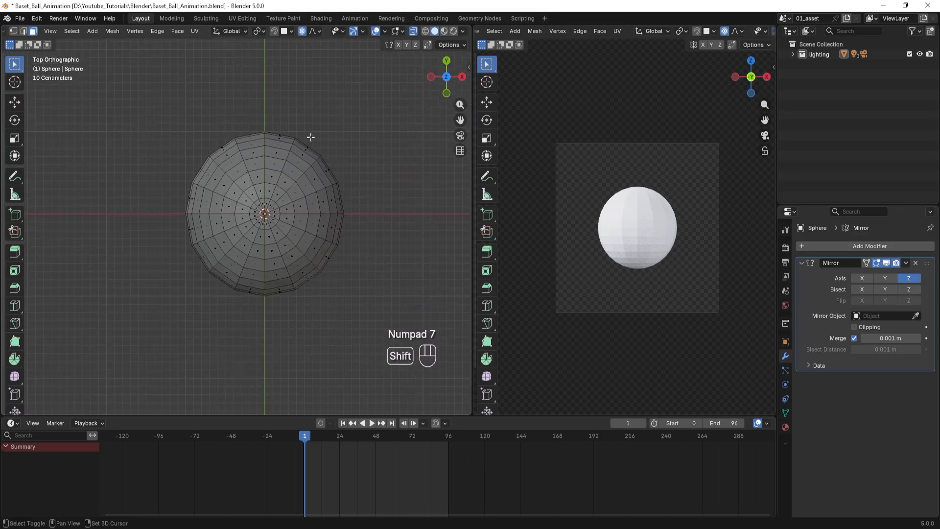
left_click(409, 32)
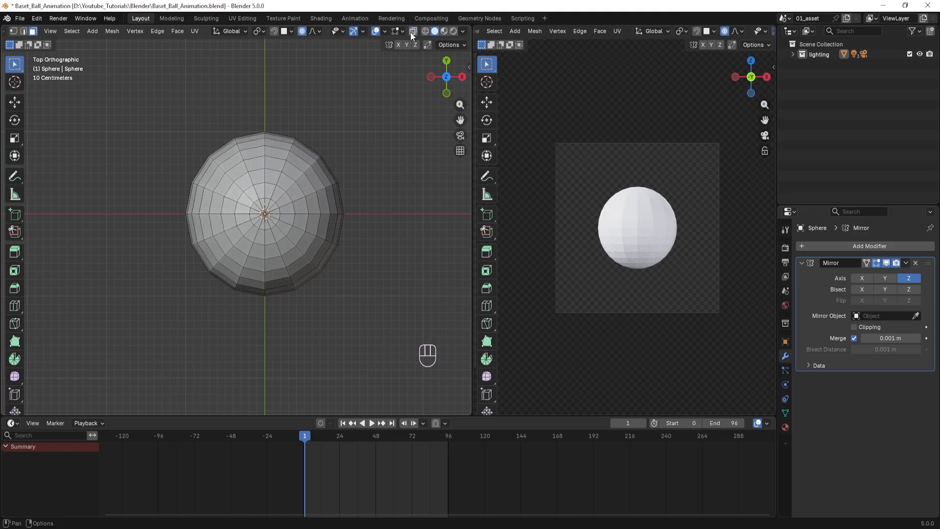
- Dissolve the ring of triangular faces around the sphere's top pole into a single face
scroll(321, 249, "up", 5)
middle_click_drag(321, 249, 278, 236, "shift")
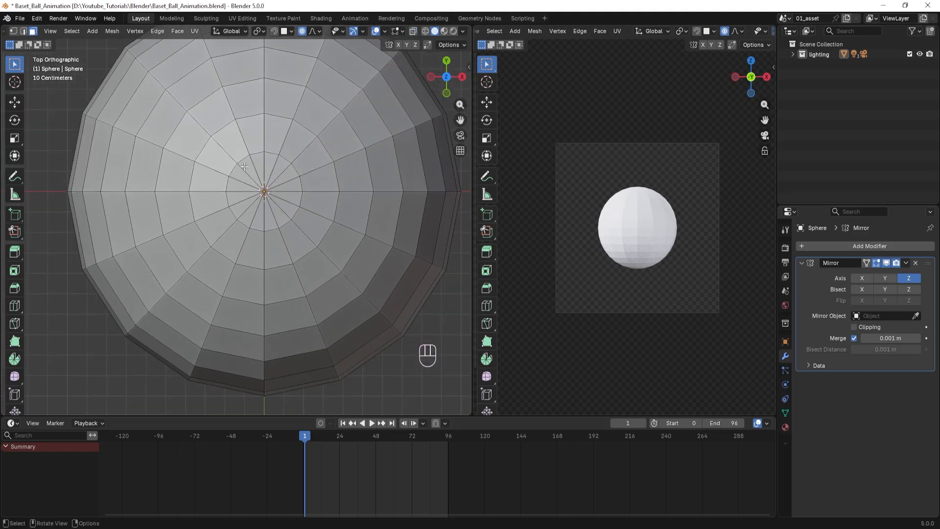
left_click_drag(244, 166, 252, 182)
left_click_drag(278, 213, 288, 214)
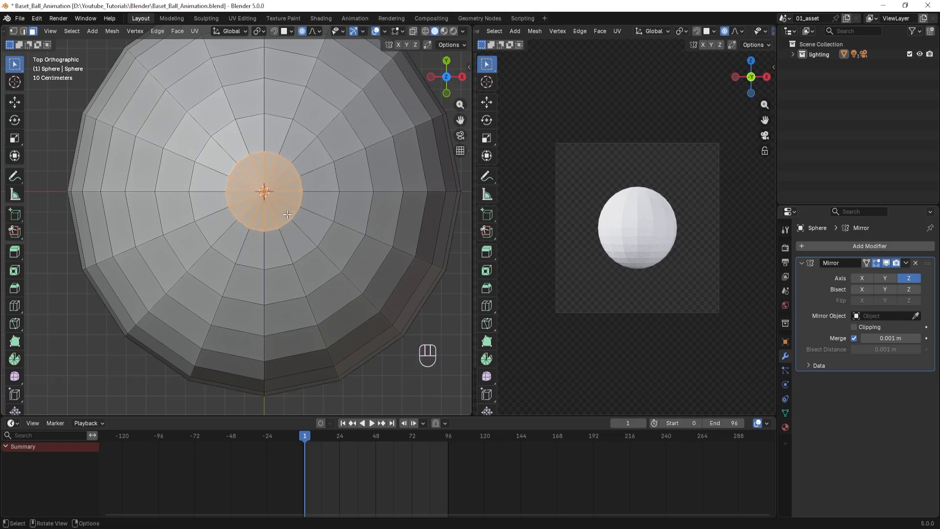
key("Delete")
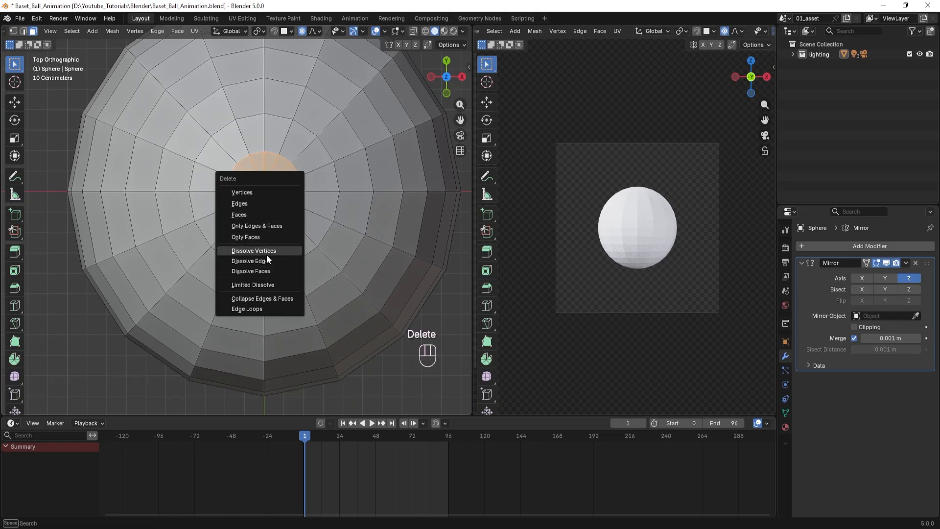
left_click(251, 270)
- Connect the cap face's two opposite vertices on the Y axis with an edge through its centre
scroll(252, 270, "up", 3)
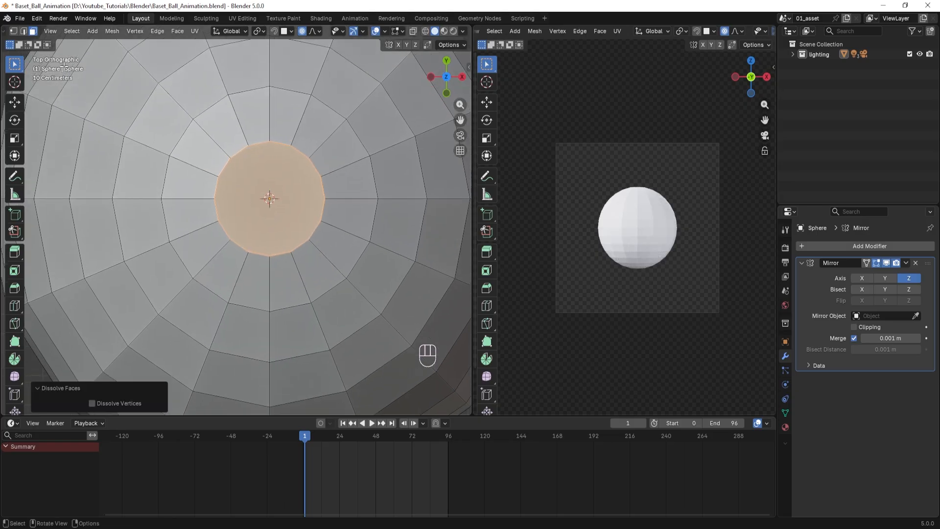
left_click(14, 31)
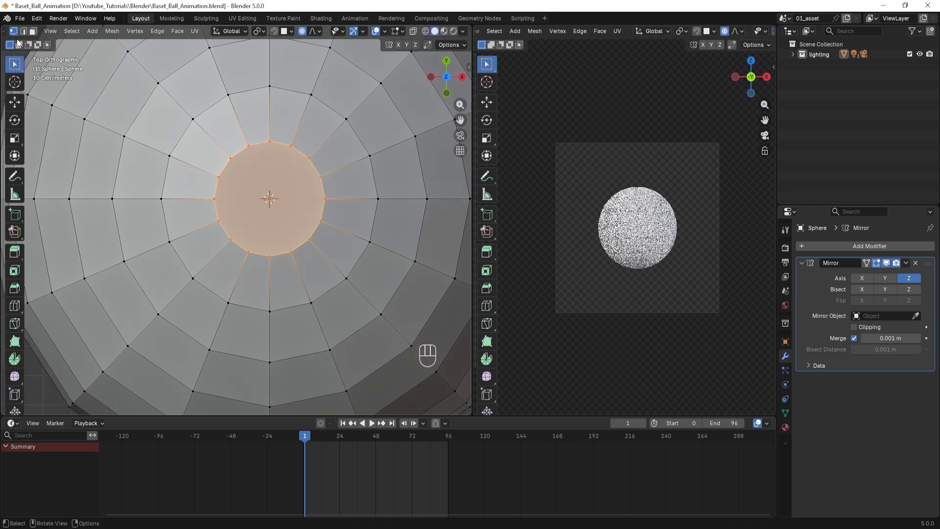
left_click(260, 156)
left_click(268, 142)
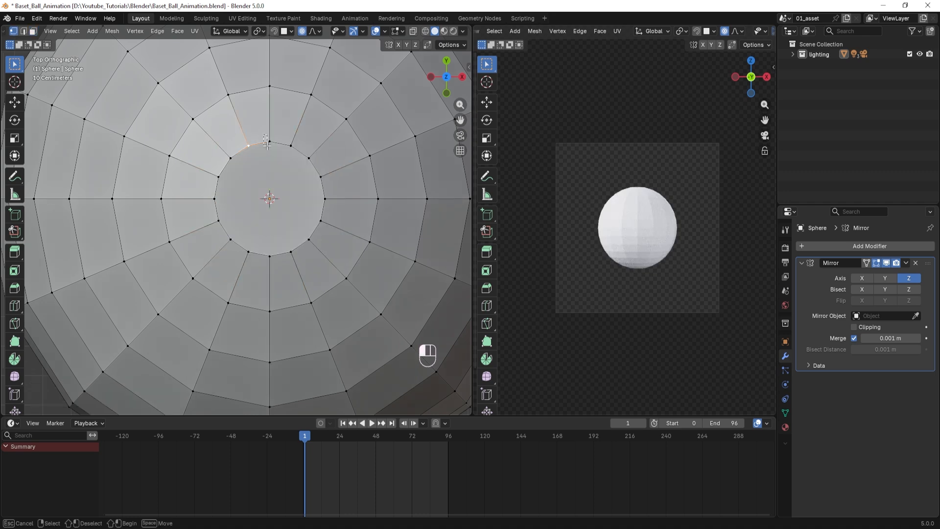
left_click(273, 255, "shift")
key("j")
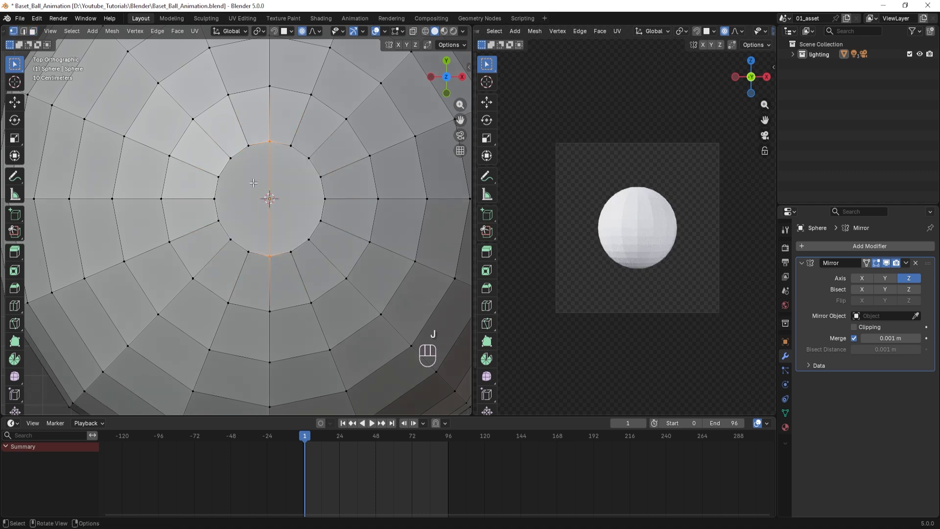
- Connect the three opposite vertex pairs on the cap's negative-X side with edges parallel to the centre edge
left_click_drag(242, 137, 252, 197)
left_click_drag(255, 250, 255, 251)
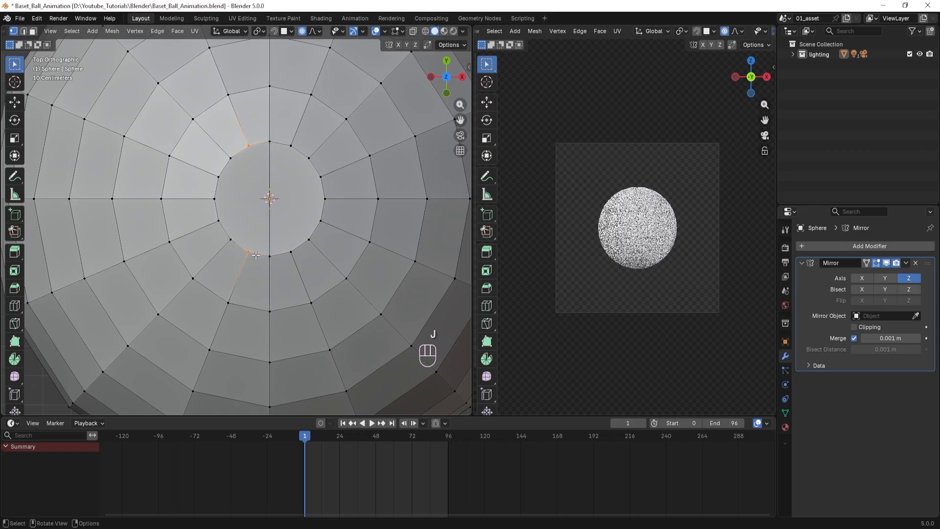
key("j")
left_click_drag(227, 149, 231, 167)
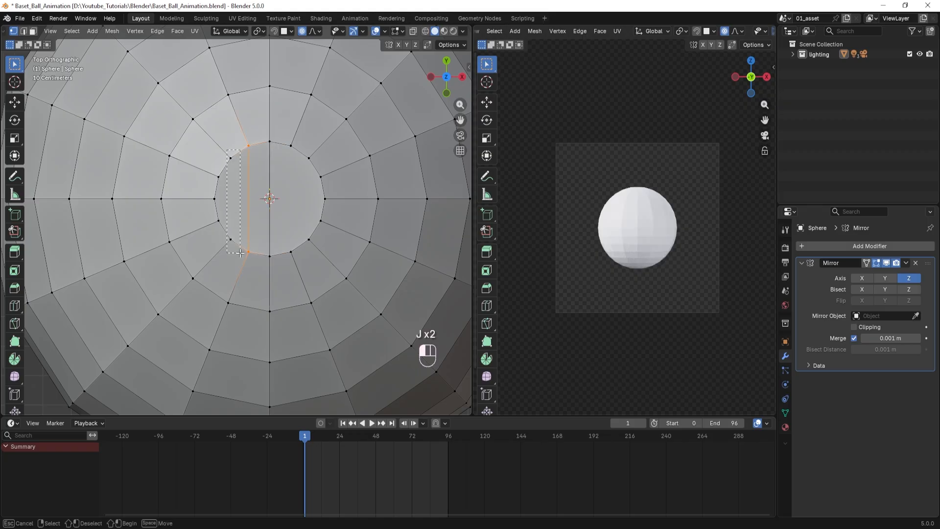
left_click_drag(239, 253, 239, 252)
key("j")
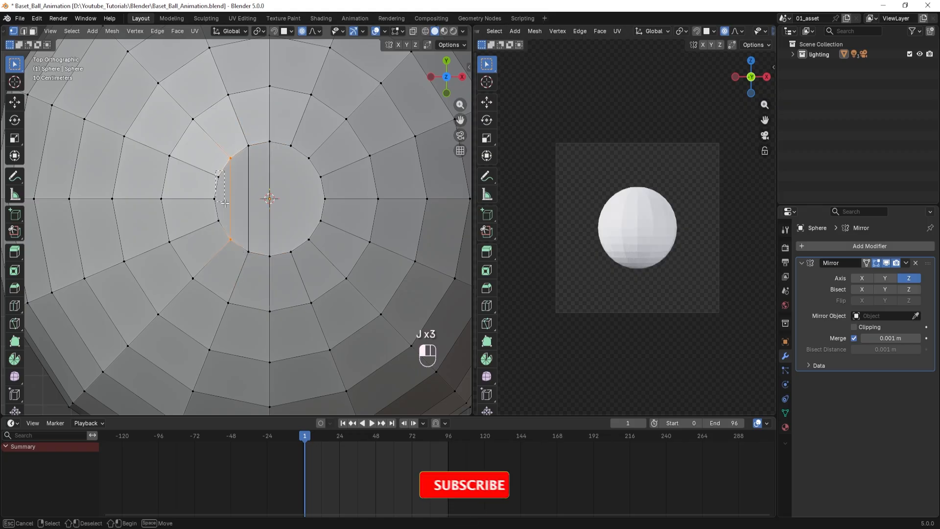
left_click_drag(216, 173, 228, 230)
key("j")
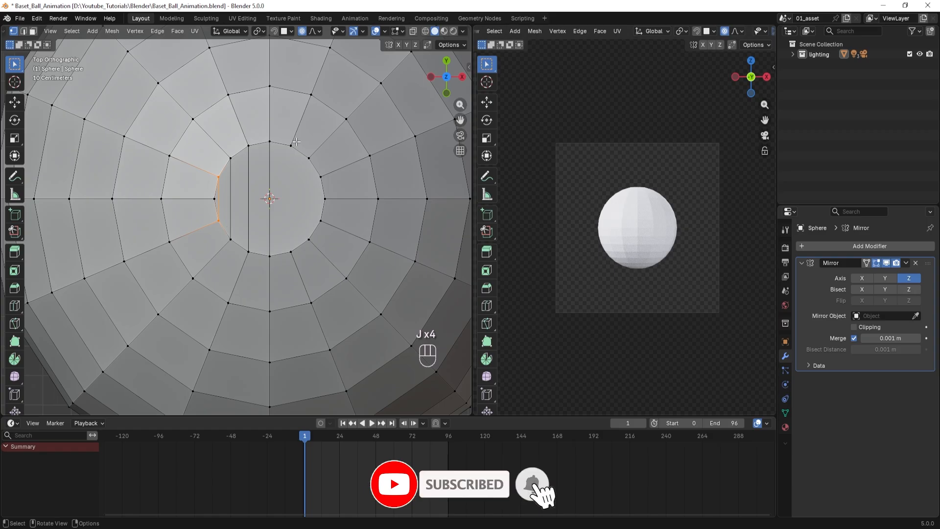
- Connect the three opposite vertex pairs on the cap's positive-X side with edges parallel to the centre edge
left_click_drag(288, 136, 300, 254)
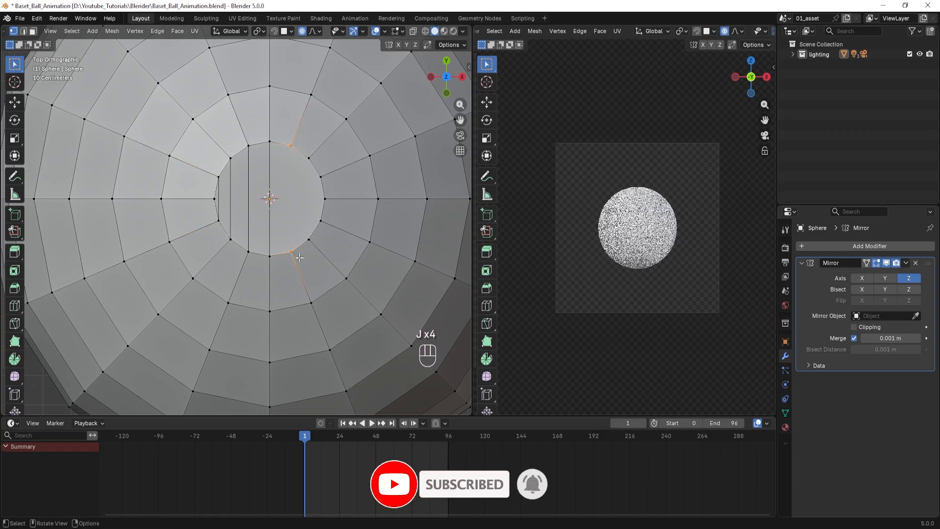
key("j")
left_click_drag(298, 145, 314, 234)
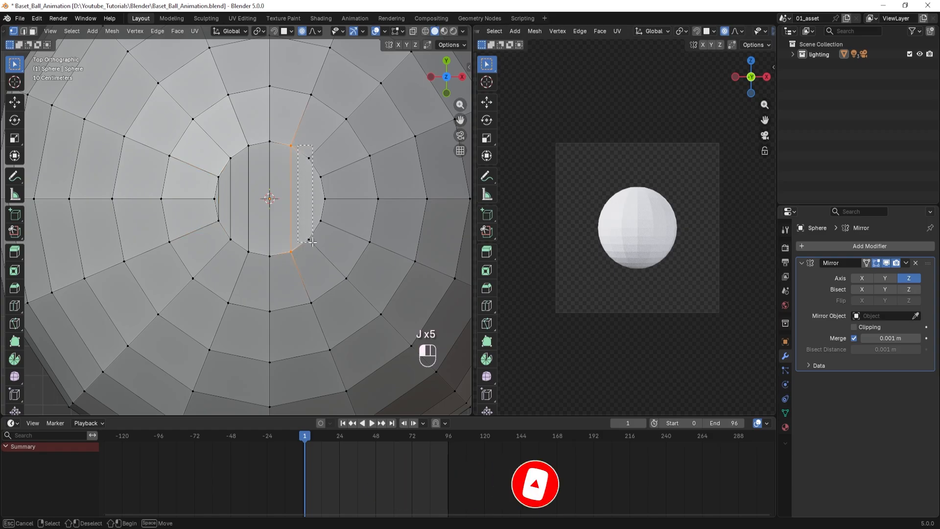
key("j")
left_click_drag(317, 179, 319, 180)
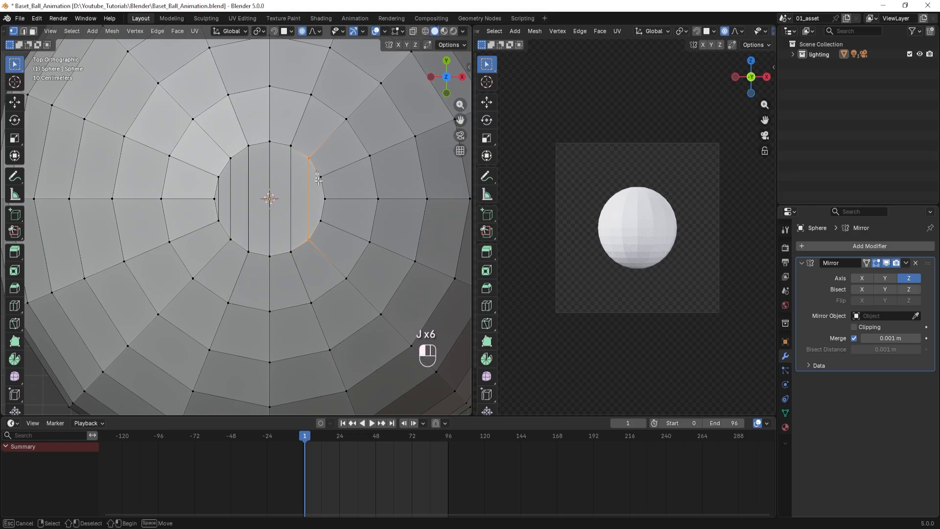
left_click_drag(322, 232, 322, 231)
key("j")
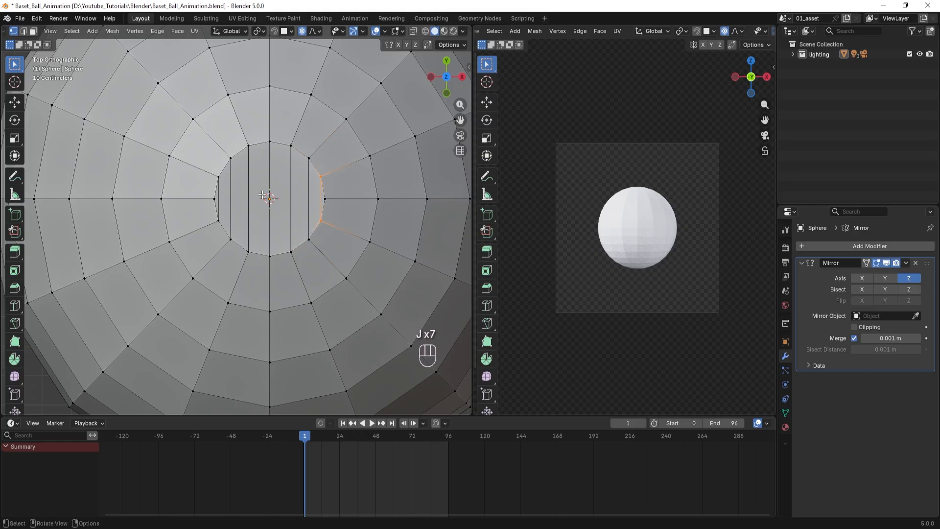
- Connect the cap's two opposite vertices on the X axis with a cut crossing all the parallel edges
left_click_drag(194, 195, 309, 207)
key("j")
scroll(309, 208, "down", 3)
scroll(297, 241, "down", 2)
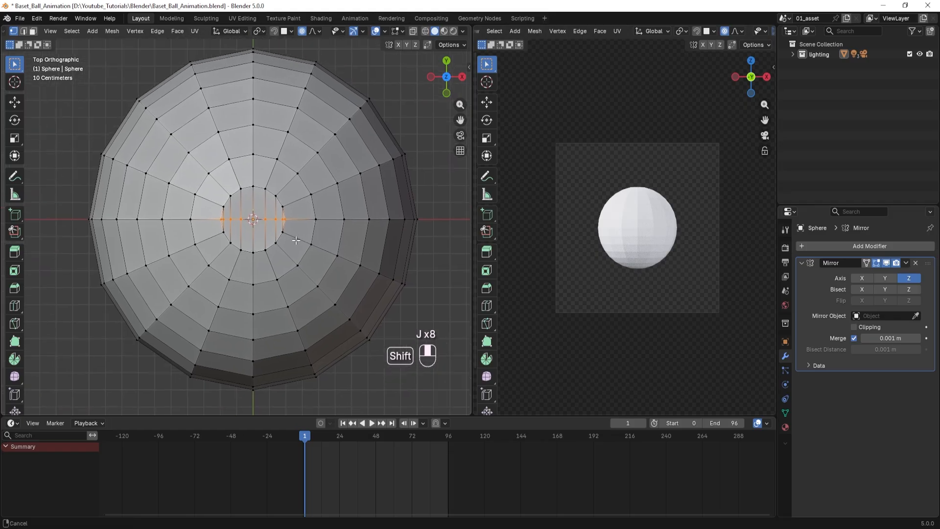
scroll(266, 240, "up", 7)
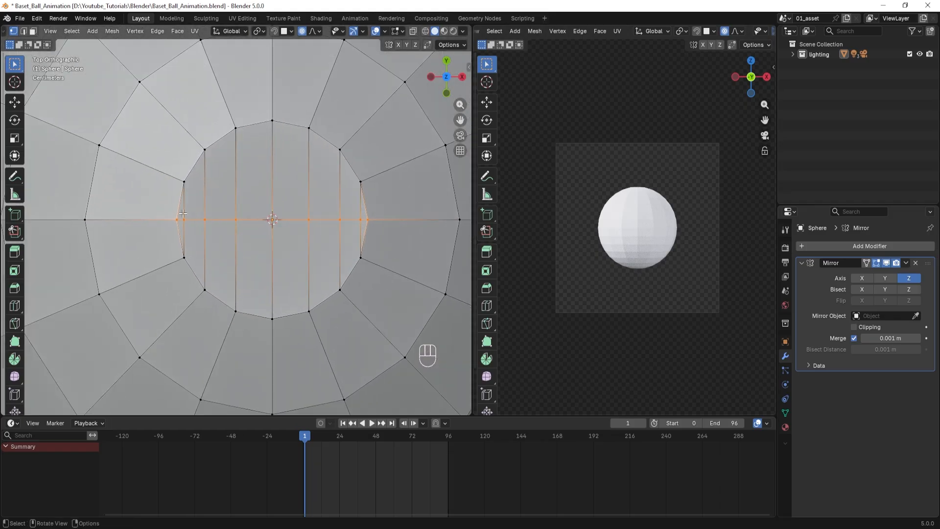
left_click_drag(183, 213, 183, 215)
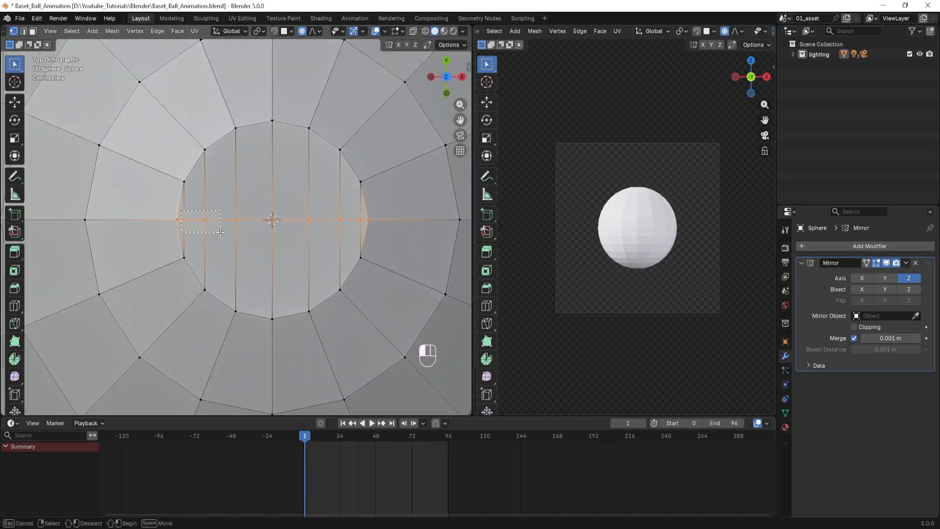
left_click_drag(240, 232, 239, 232)
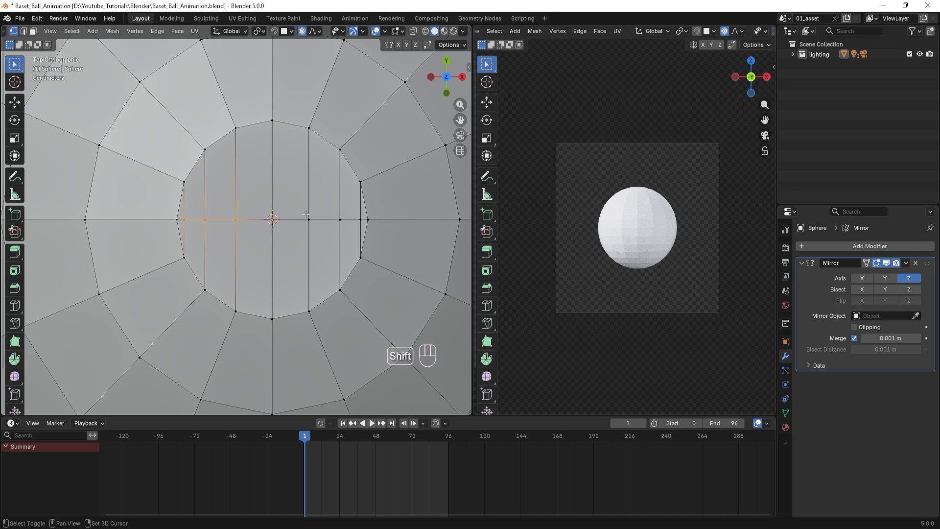
left_click_drag(303, 210, 362, 241, "shift")
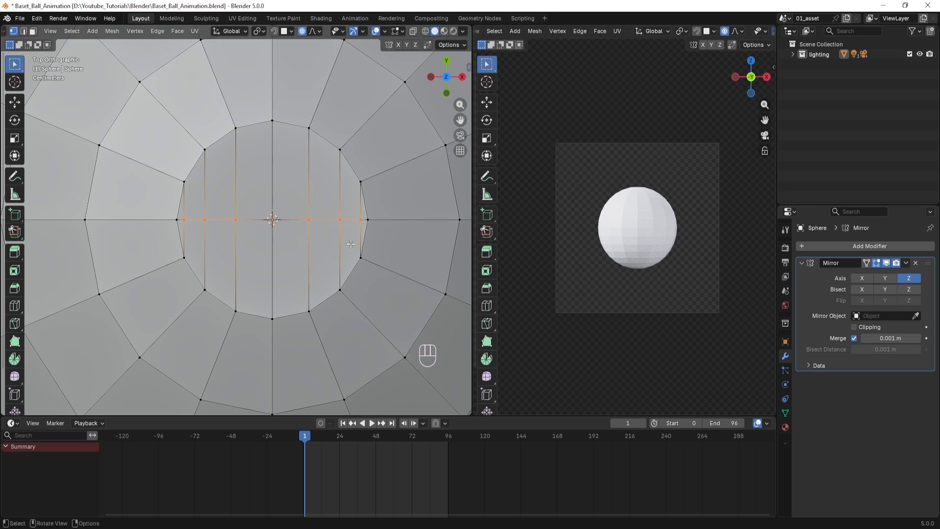
scroll(345, 263, "down", 6)
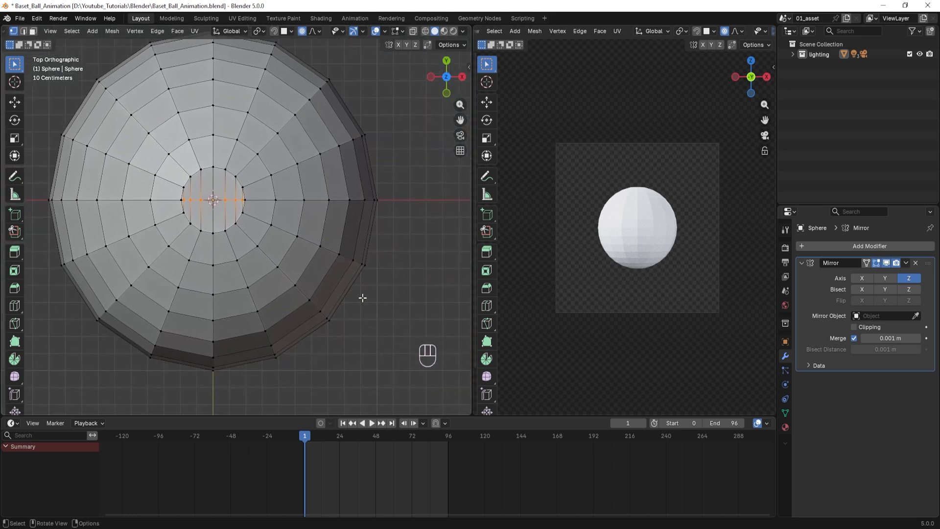
key("s")
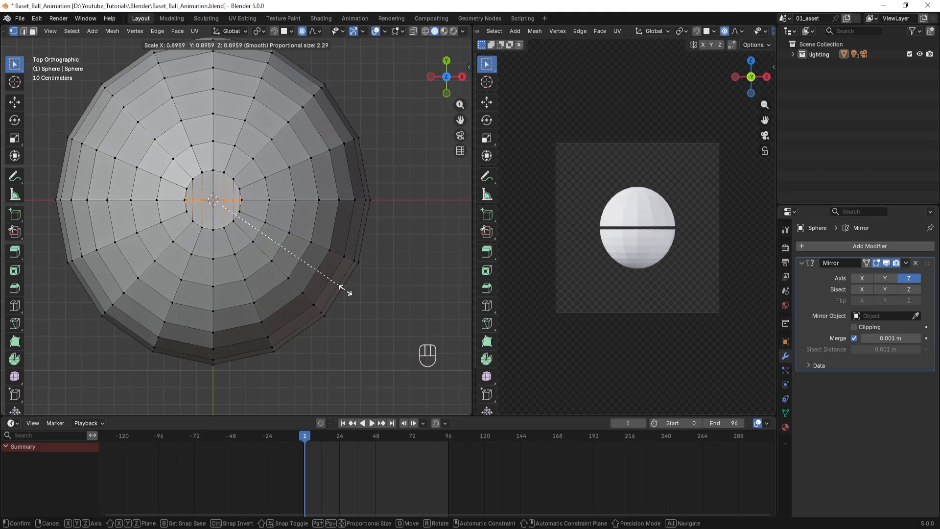
right_click(343, 288)
key("ctrl+z")
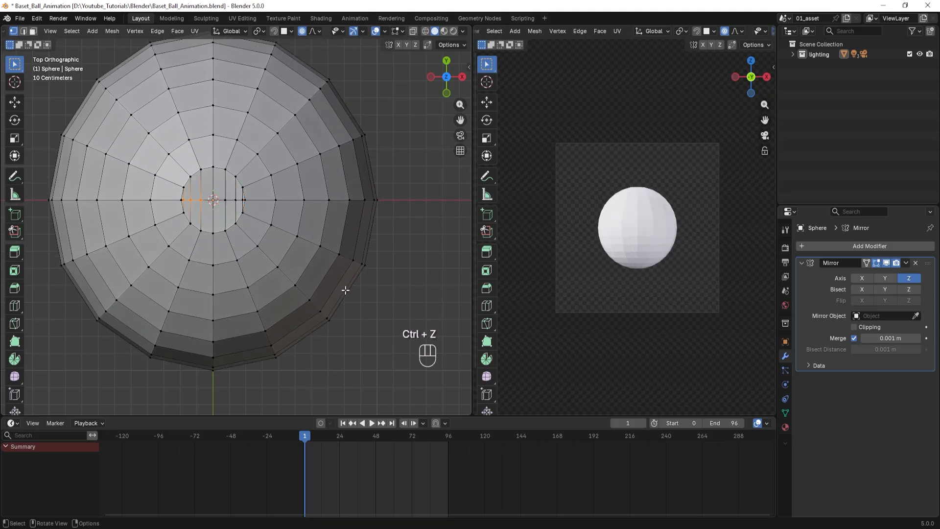
- Turn off proportional editing and scale the three inner X-axis vertices on each side of the cap's centre to 0.731
scroll(345, 290, "up", 3)
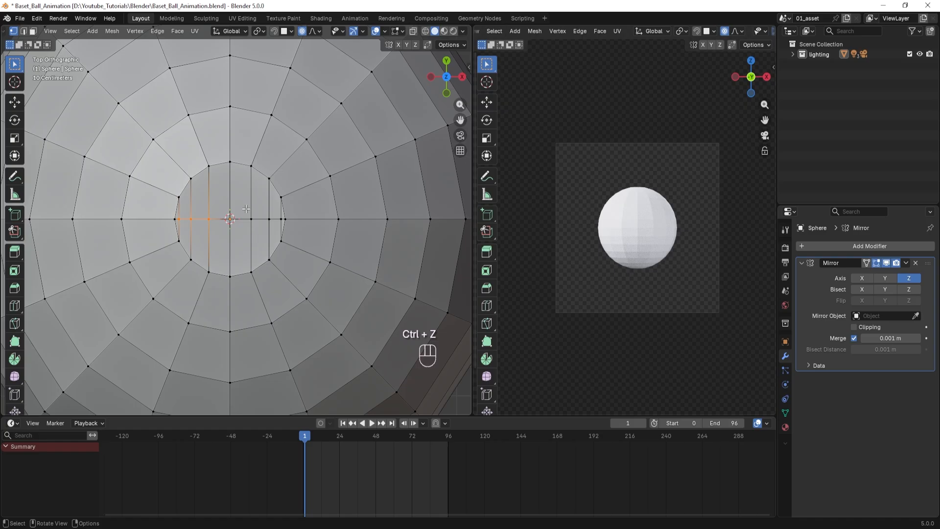
left_click_drag(245, 209, 282, 228)
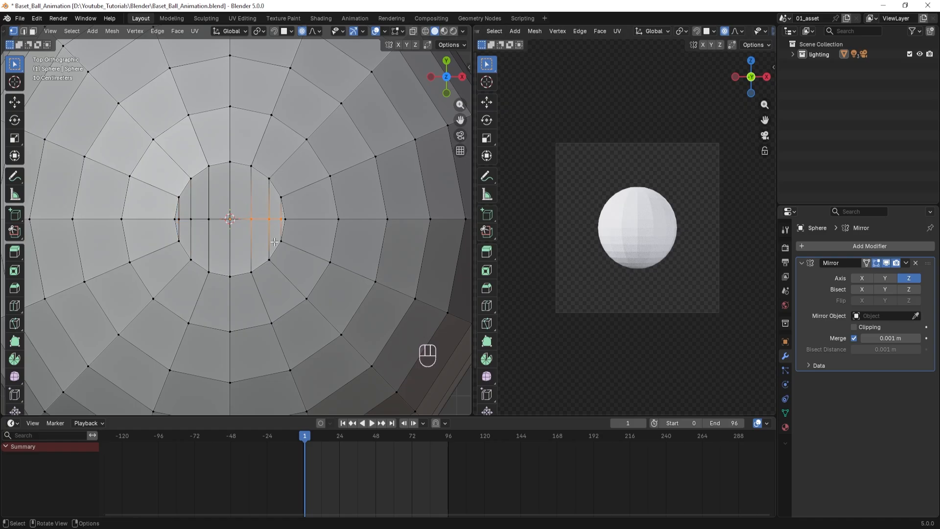
left_click_drag(180, 215, 212, 228, "shift")
scroll(212, 228, "down", 4)
scroll(259, 271, "right", 3, "shift")
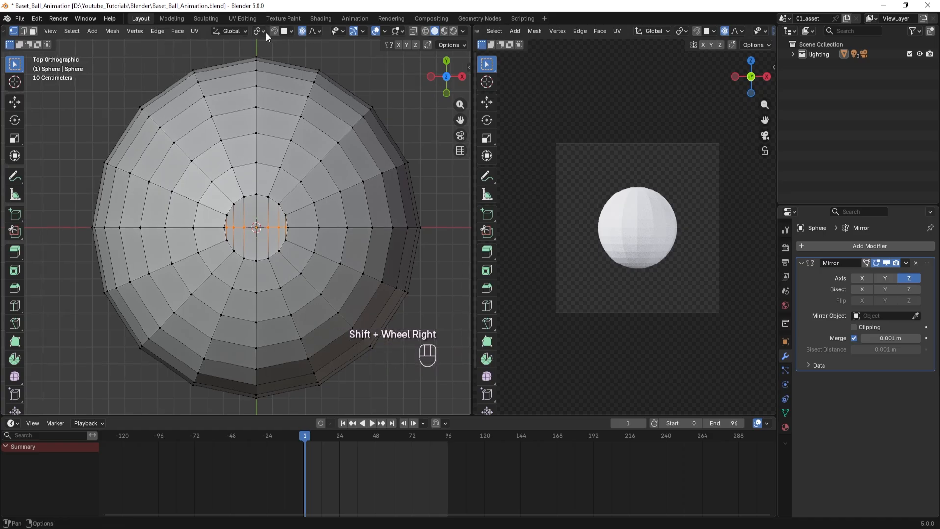
left_click(302, 31)
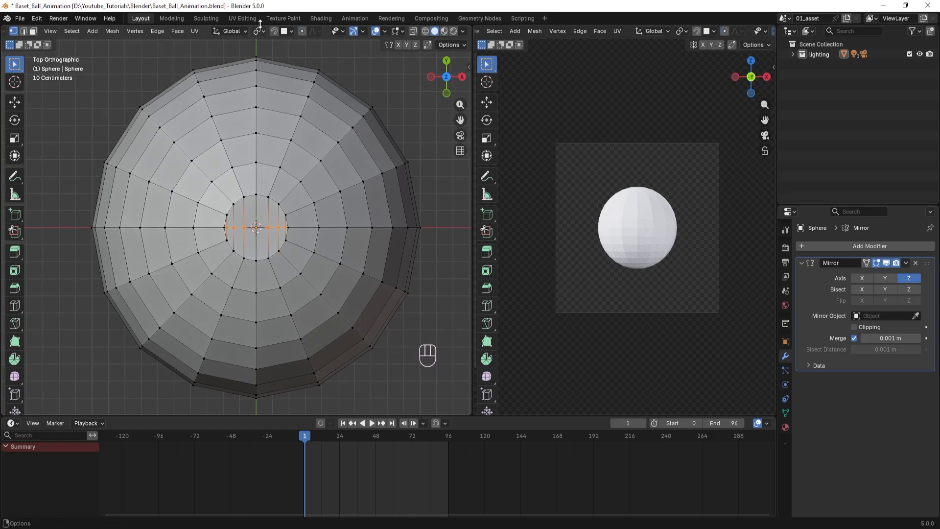
scroll(386, 323, "right", 2, "shift")
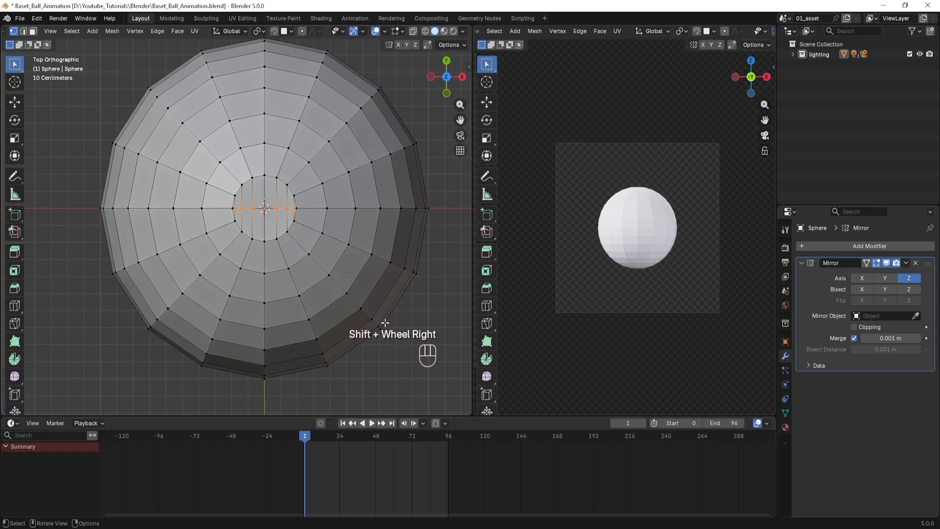
key("s")
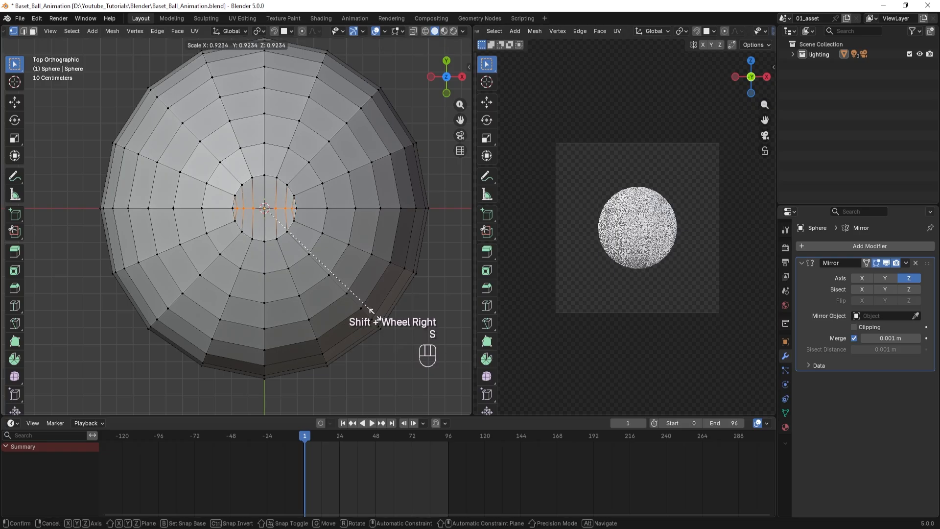
left_click(342, 296)
scroll(332, 218, "up", 4)
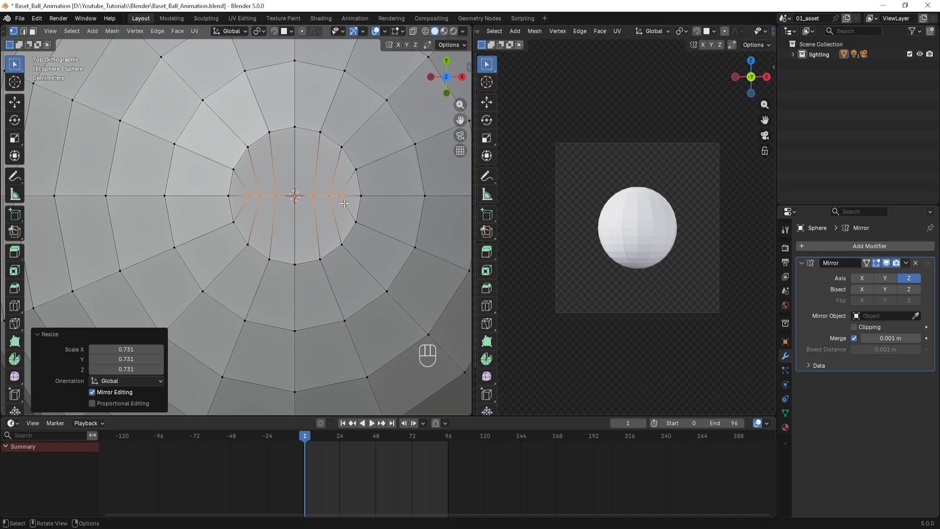
scroll(318, 229, "down", 5)
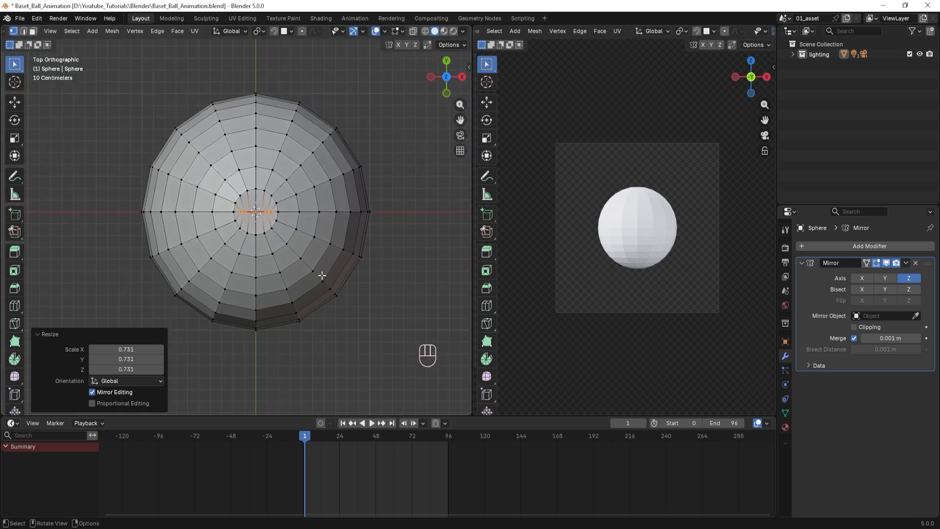
- Apply the sphere's Mirror modifier in Object Mode and check the full mesh in Edit Mode before returning to Object Mode
middle_click_drag(320, 272, 318, 249)
key("Tab")
scroll(318, 248, "down", 3)
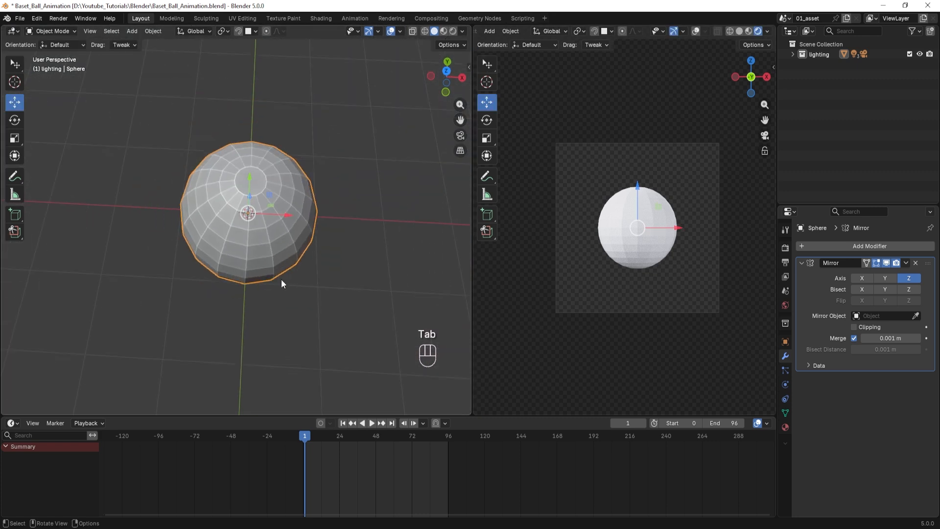
middle_click_drag(281, 279, 283, 240)
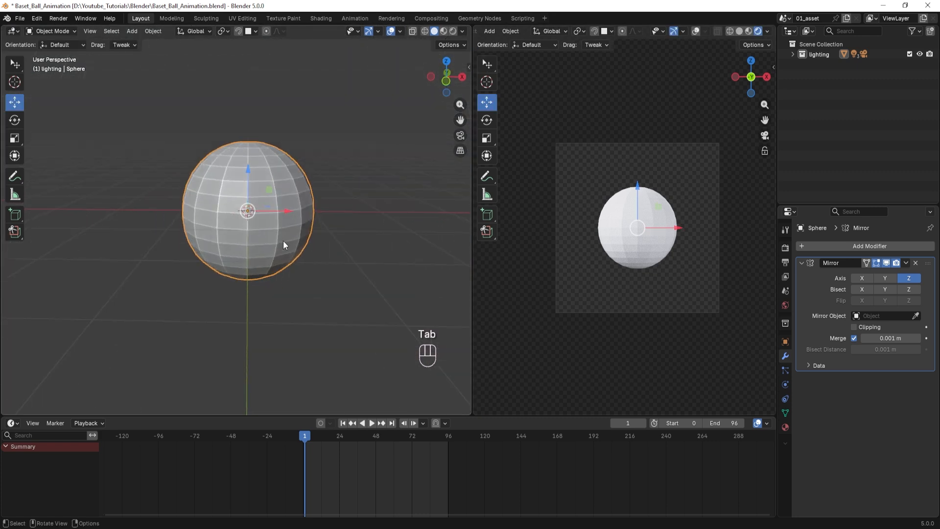
left_click(907, 266)
left_click(868, 275)
middle_click_drag(303, 261, 273, 289, "shift")
key("Tab")
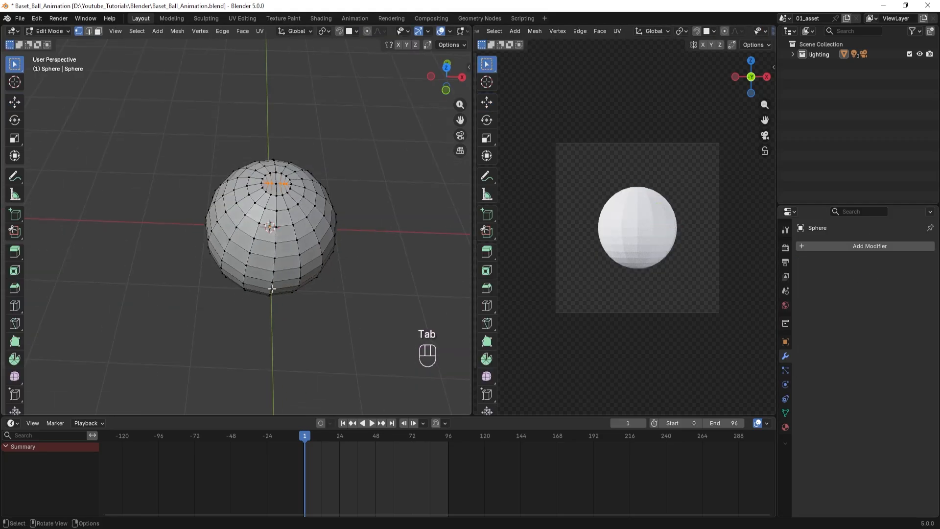
scroll(265, 228, "up", 5)
scroll(297, 235, "down", 4)
middle_click_drag(310, 242, 301, 217)
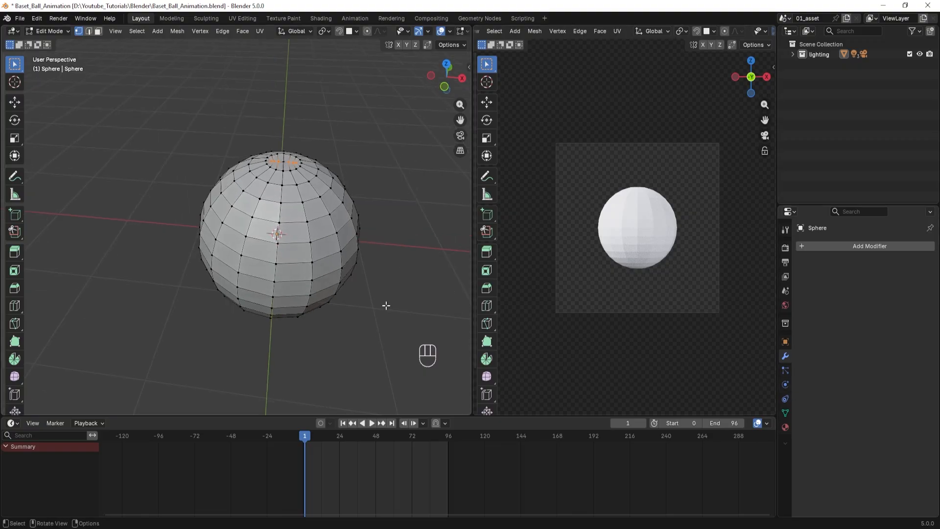
key("Tab")
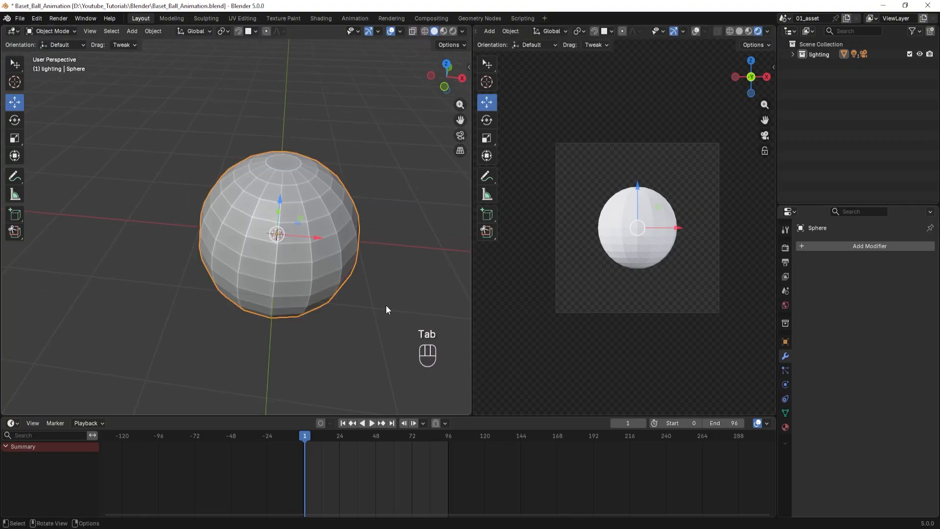
- Add a new material to the sphere with base colour hex EA7B40 and roughness 0.7
left_click(785, 427)
left_click(869, 289)
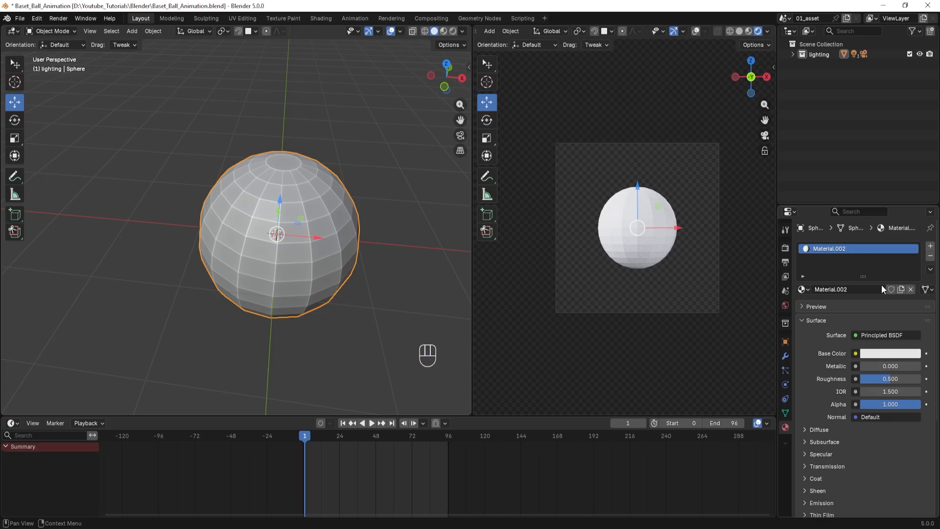
left_click(880, 353)
left_click(880, 338)
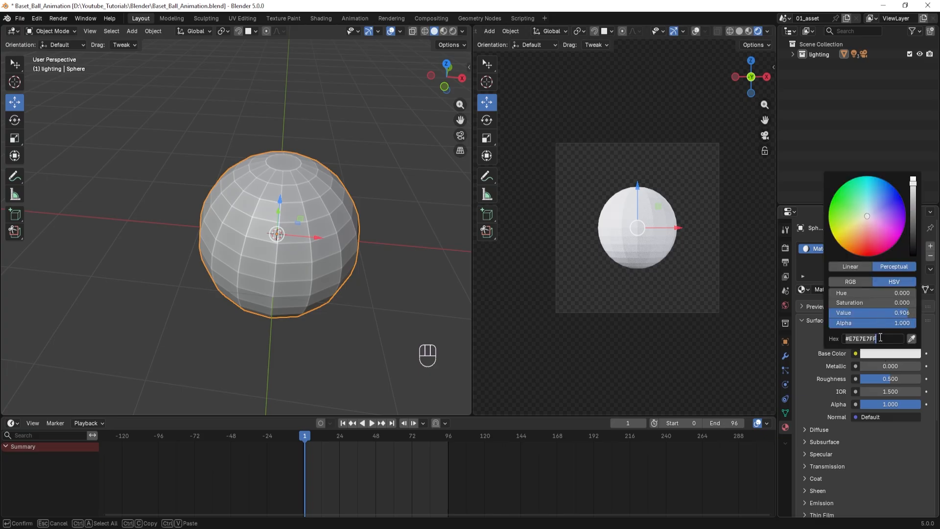
type("e")
type("a7b40")
key("Return")
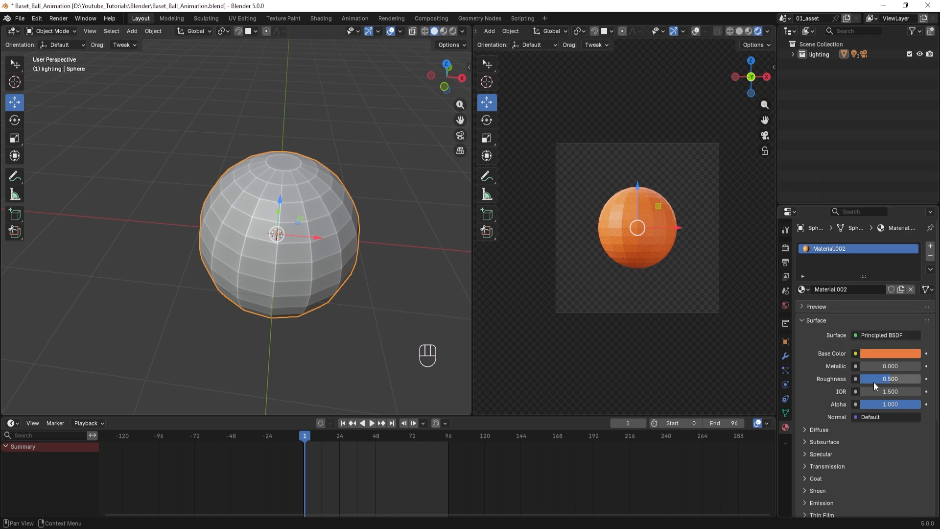
left_click_drag(890, 381, 903, 380)
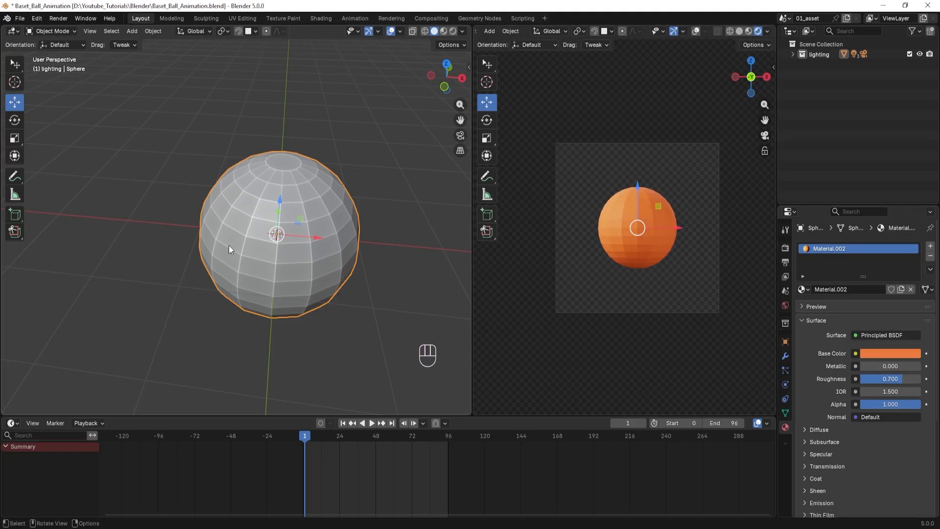
- In Edit Mode with edge selection, select the two perpendicular edge loops through the pole and the middle curved loop on each side of it
middle_click_drag(229, 246, 157, 222, "shift")
key("Tab")
scroll(226, 260, "up", 1)
scroll(225, 260, "up", 1)
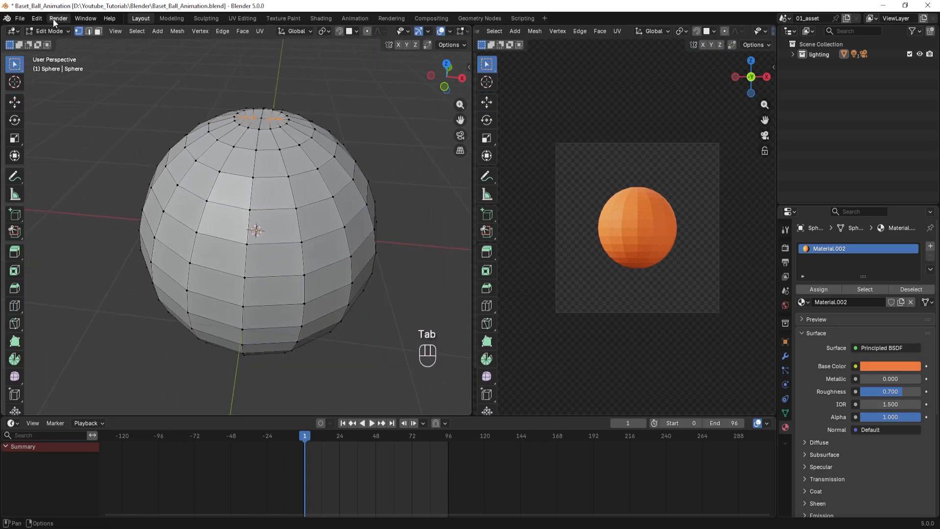
left_click(90, 30)
scroll(126, 139, "up", 3)
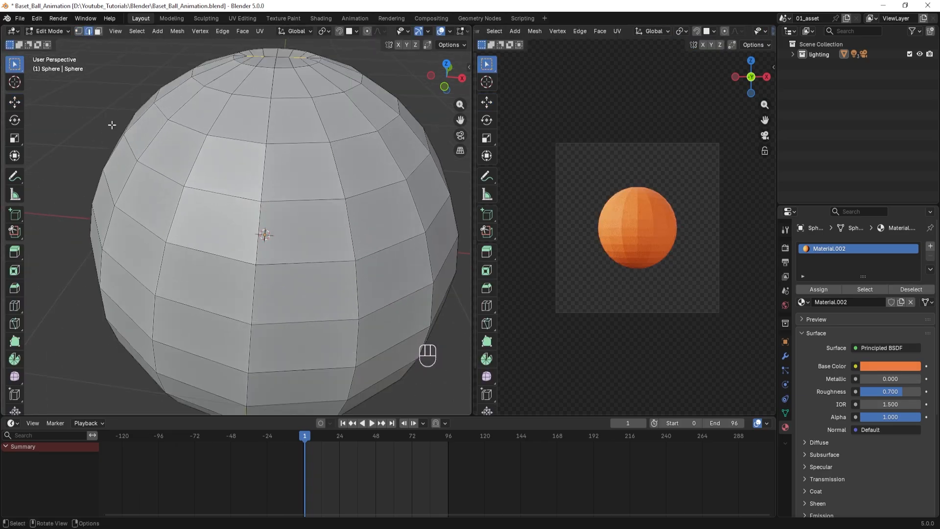
middle_click_drag(131, 146, 160, 168, "shift")
scroll(160, 168, "down", 1)
scroll(286, 191, "down", 1)
middle_click_drag(287, 192, 237, 206, "shift")
scroll(294, 213, "up", 4)
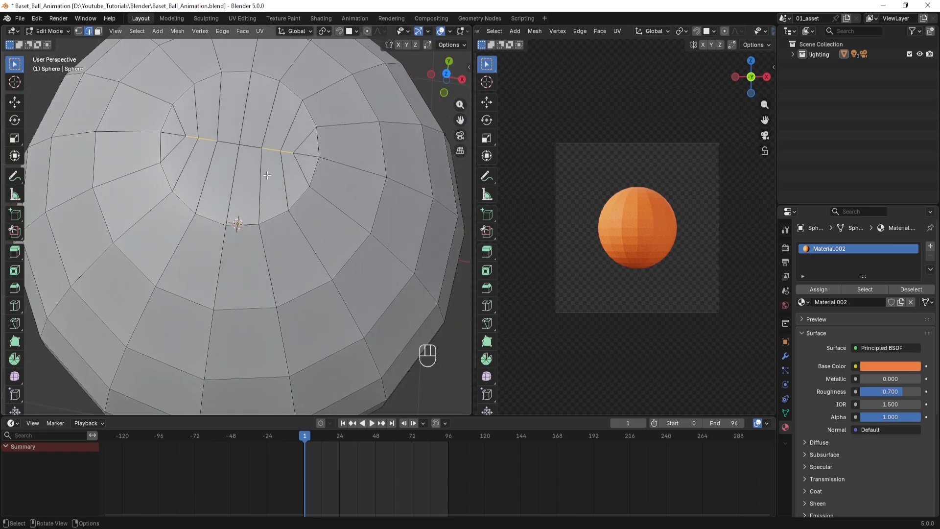
left_click(235, 177)
left_click(234, 173, "alt")
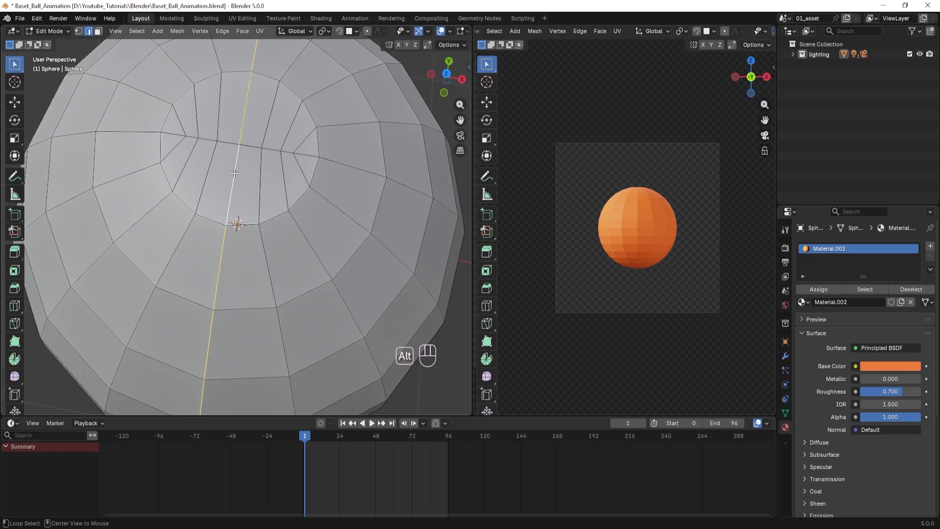
left_click(229, 143, "alt+shift")
left_click(198, 122, "alt+shift")
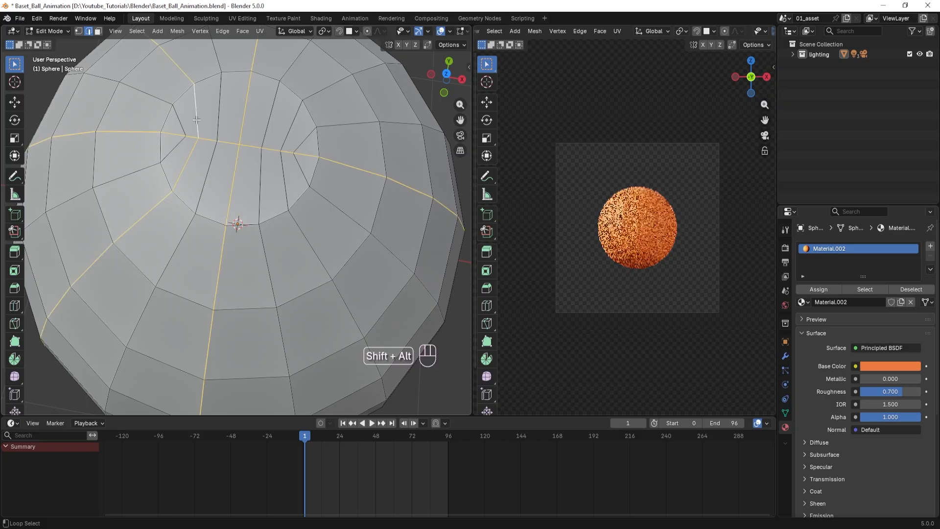
left_click(290, 125, "alt+shift")
scroll(279, 178, "down", 6)
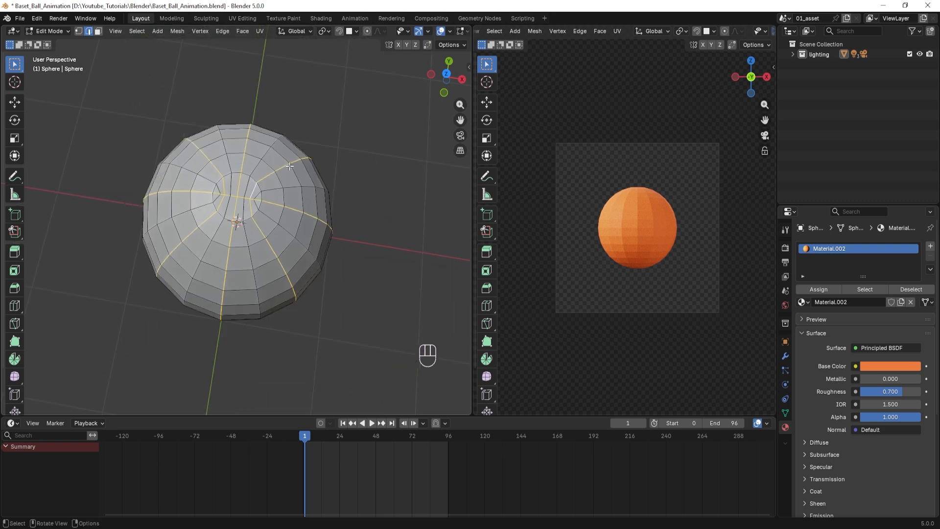
- Bevel the selected seam edge loops with a width of about 0.032 m and 2 segments
middle_click_drag(248, 205, 260, 136)
scroll(284, 225, "up", 1)
middle_click_drag(371, 199, 427, 218, "shift")
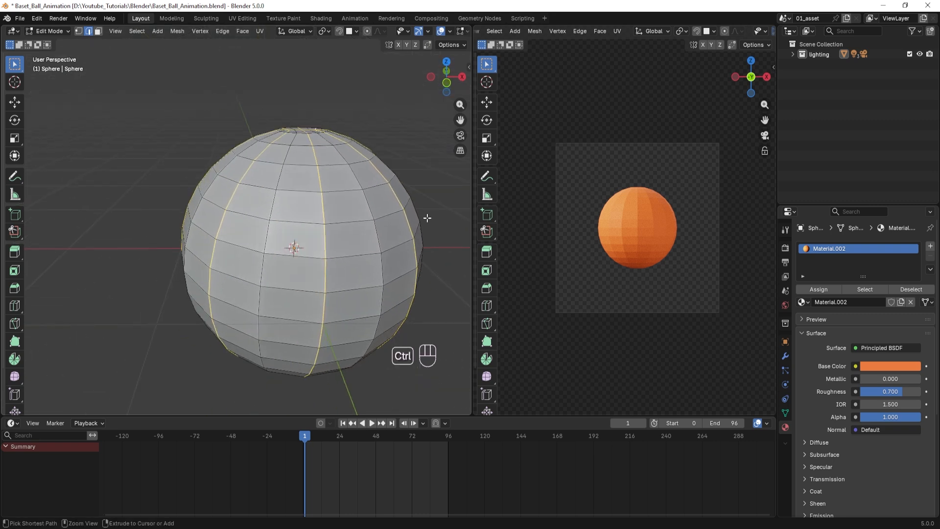
key("ctrl+b")
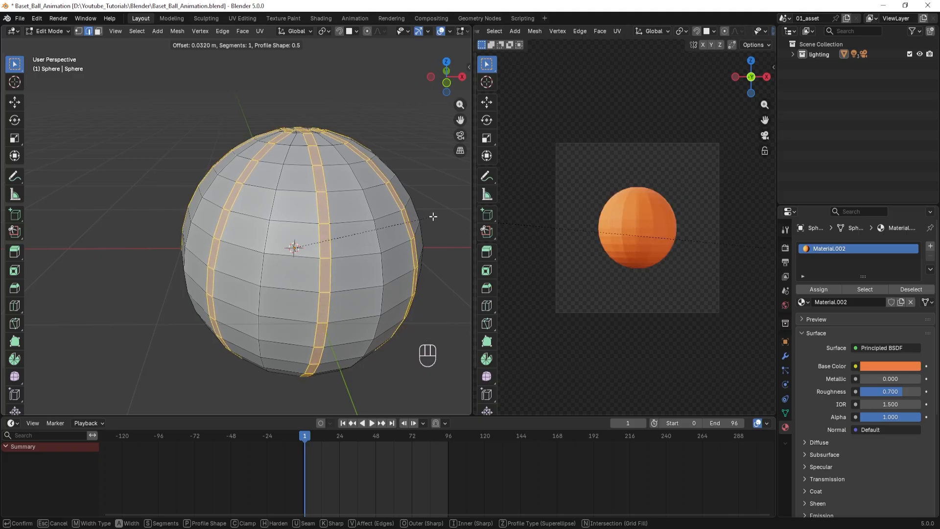
left_click(432, 216)
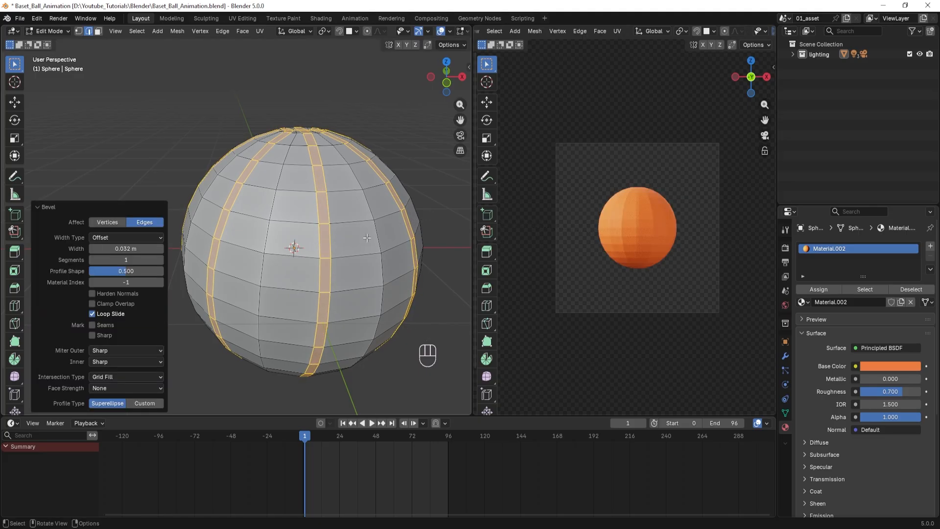
left_click(156, 259)
middle_click_drag(247, 194, 256, 232)
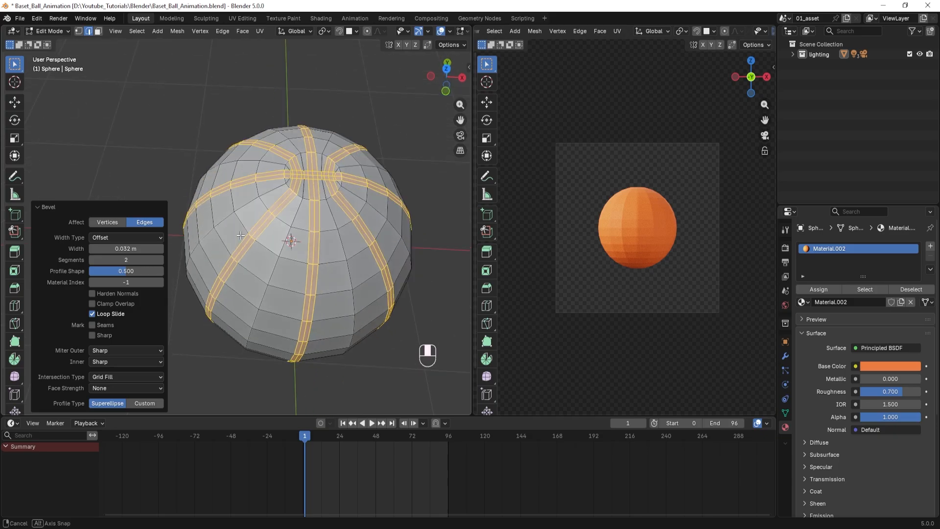
- Extrude the bevelled seam faces inward along their normals with an offset of -0.02 m
scroll(256, 232, "up", 5)
middle_click_drag(317, 193, 301, 167, "shift")
scroll(262, 199, "down", 4)
key("alt+e")
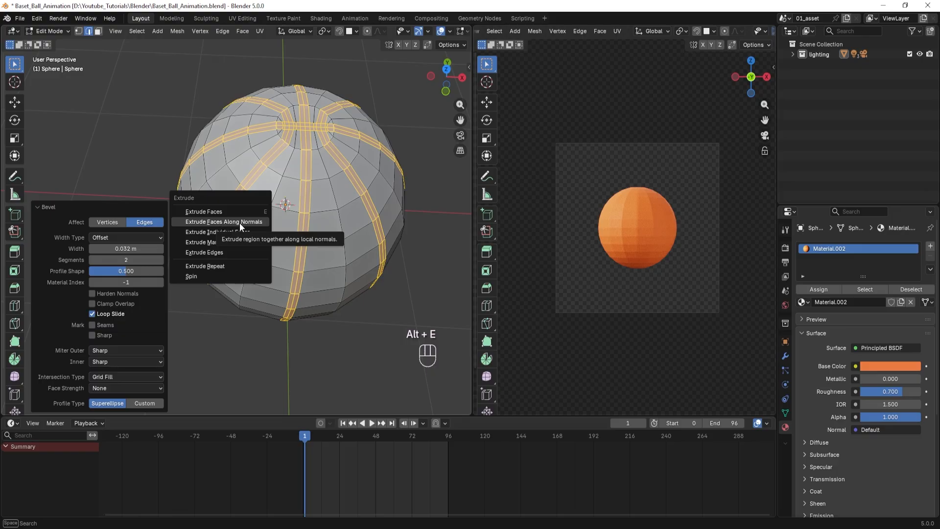
left_click(239, 222)
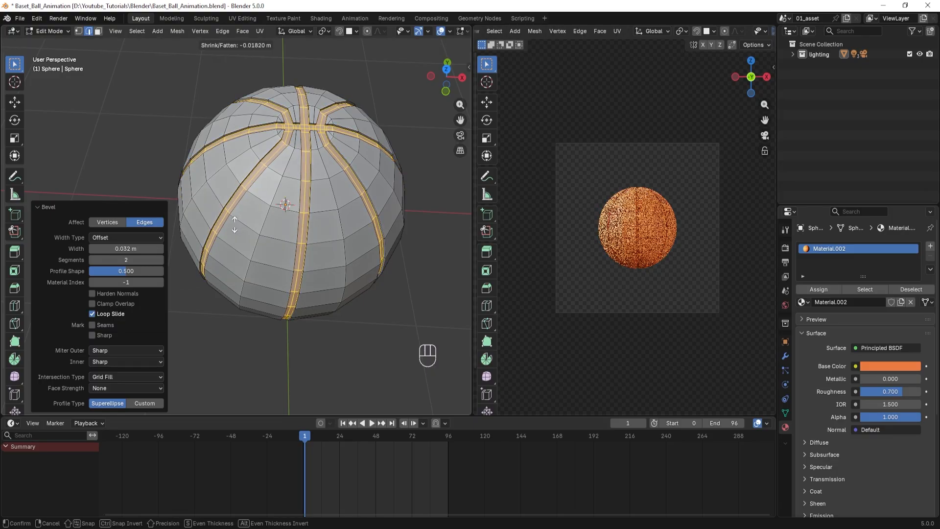
left_click(235, 225)
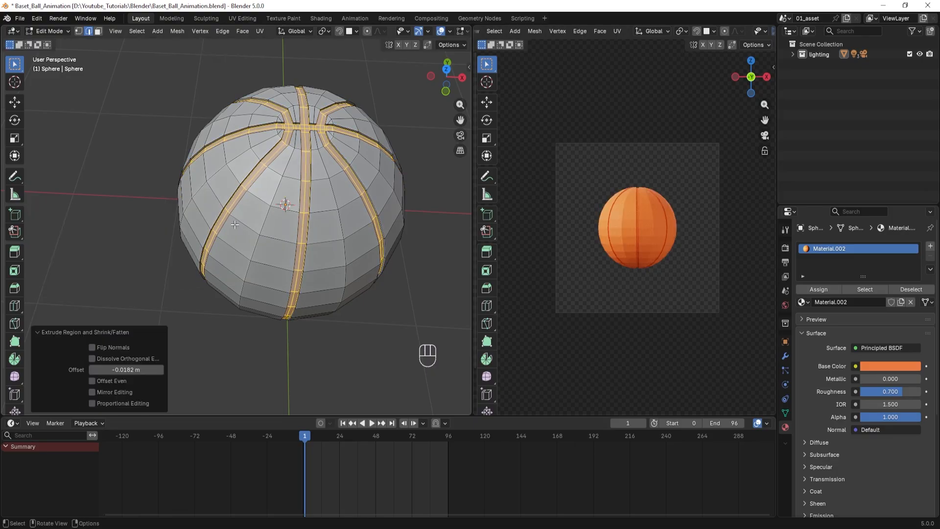
left_click(121, 370)
type("-")
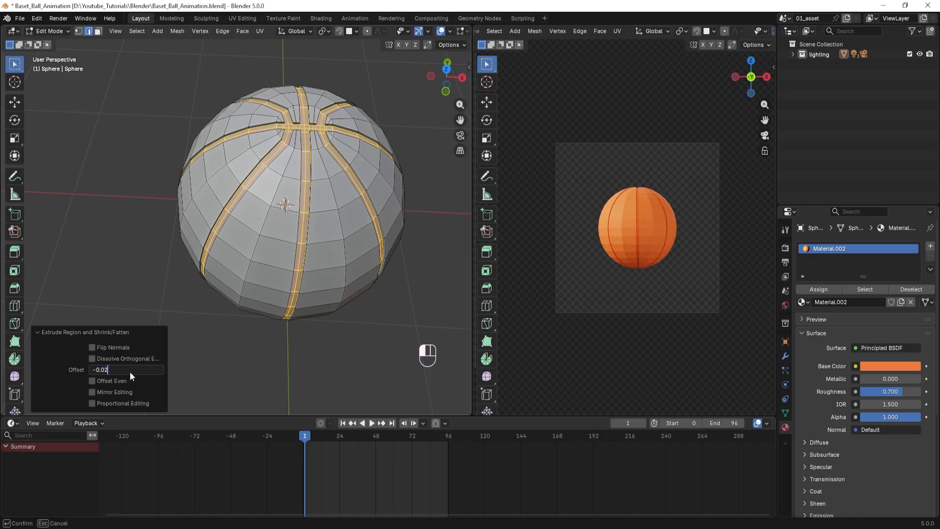
key("Return")
- Add a second material with base colour hex 2C2C2C to the sphere and assign it to the selected seam faces
middle_click_drag(117, 255, 294, 227)
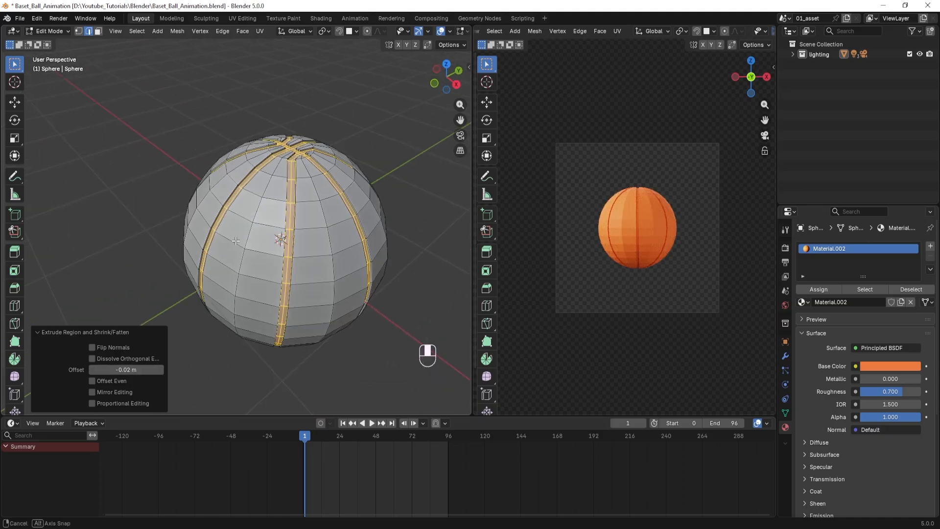
left_click(930, 248)
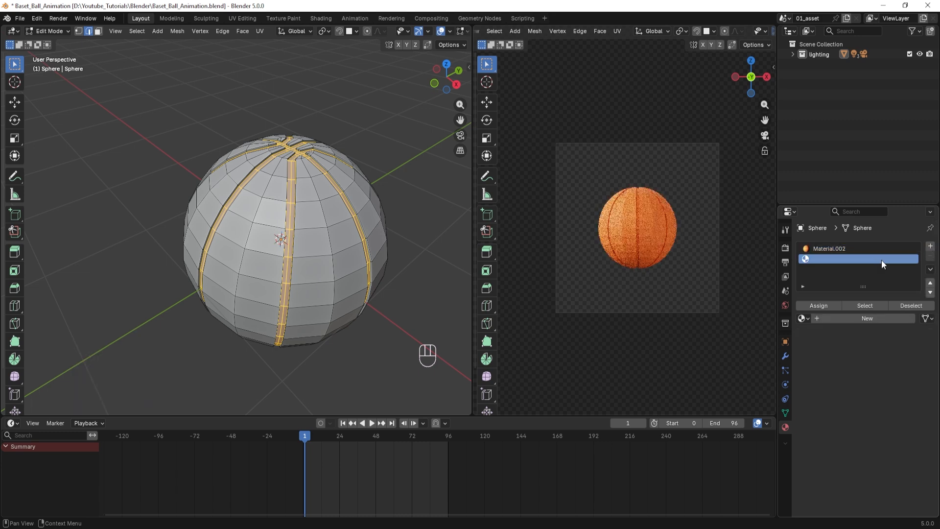
left_click(853, 319)
left_click(878, 382)
left_click(884, 367)
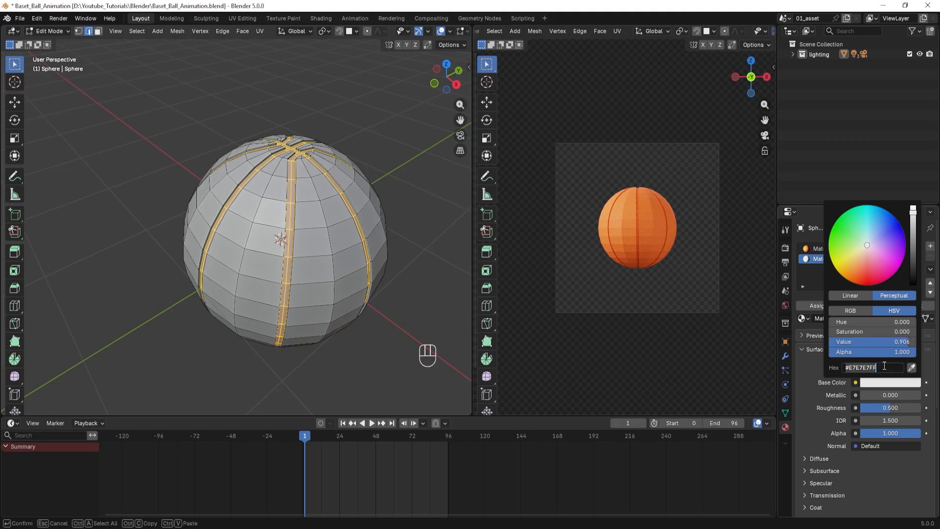
type("2c2c2c")
key("Return")
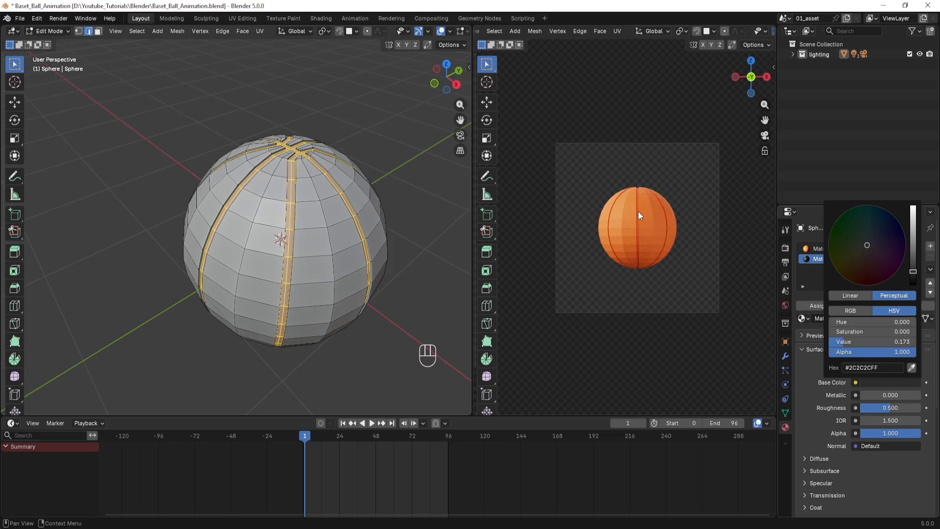
left_click(805, 305)
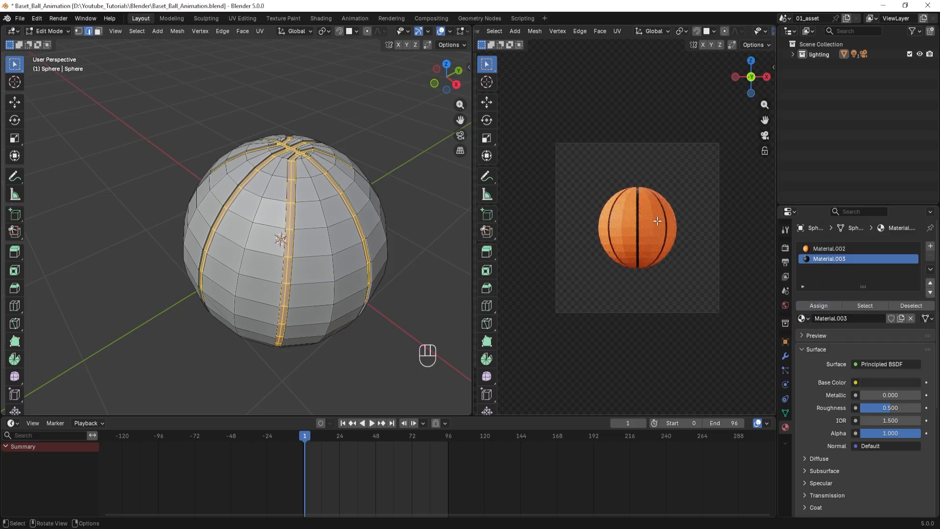
- Return to Object Mode, add a level 2 Subdivision modifier to the ball and show its modifier settings
scroll(228, 212, "down", 2)
middle_click_drag(178, 222, 225, 254)
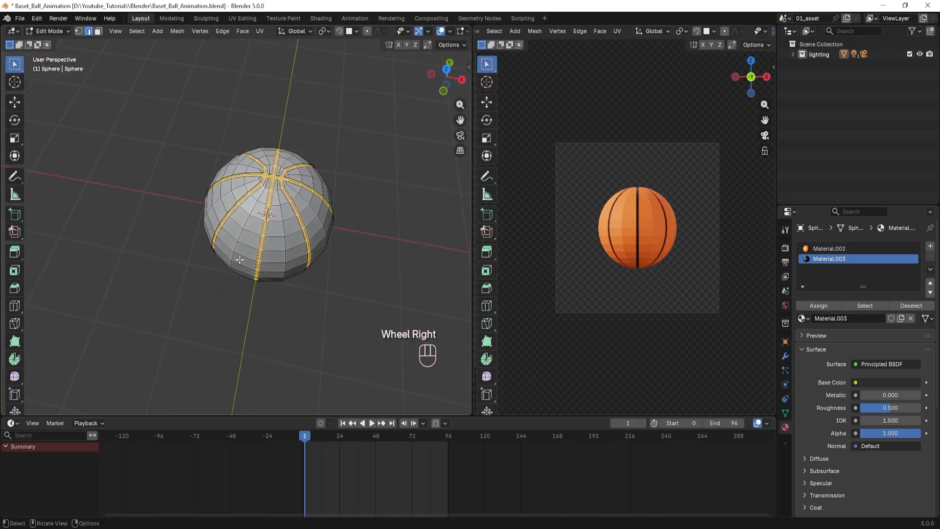
scroll(249, 249, "up", 3)
middle_click_drag(296, 236, 194, 244, "shift")
scroll(217, 243, "down", 3)
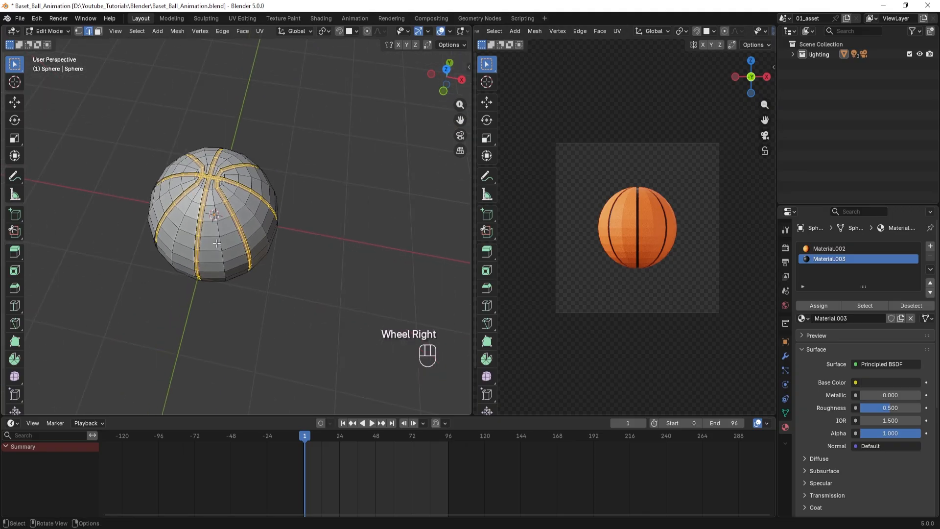
key("Tab")
scroll(230, 276, "up", 3, "shift")
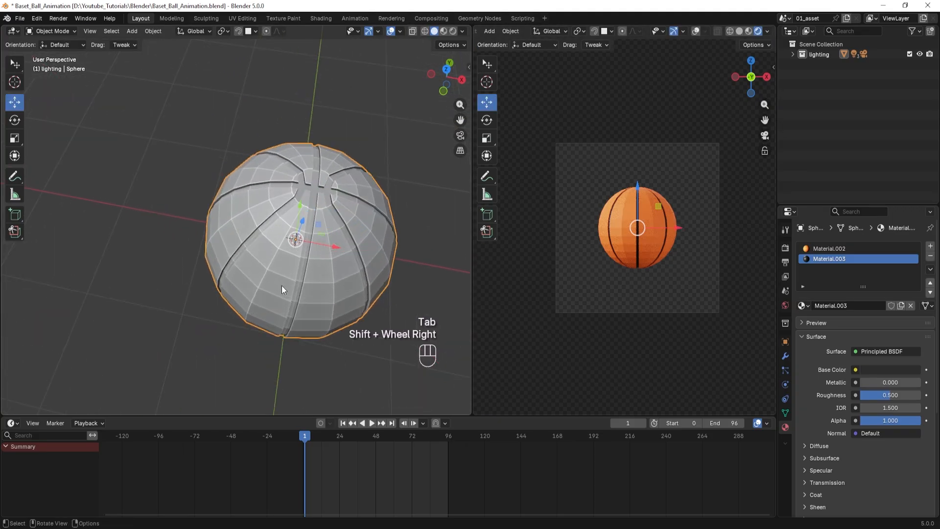
scroll(282, 289, "right", 5, "shift")
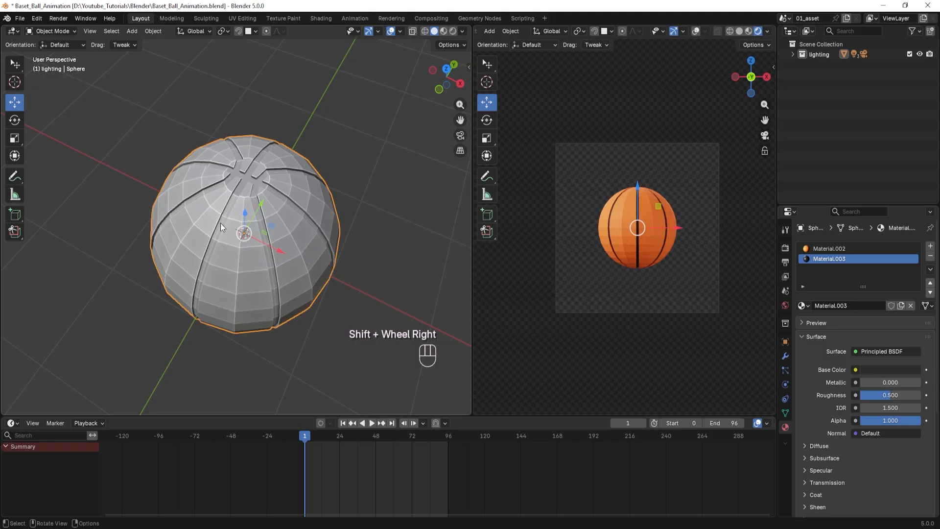
scroll(221, 227, "right", 6)
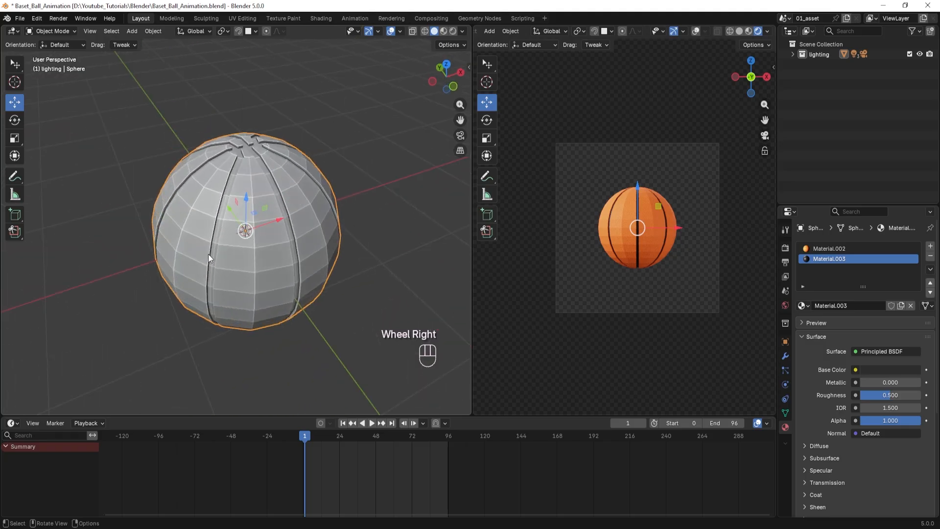
key("ctrl+2")
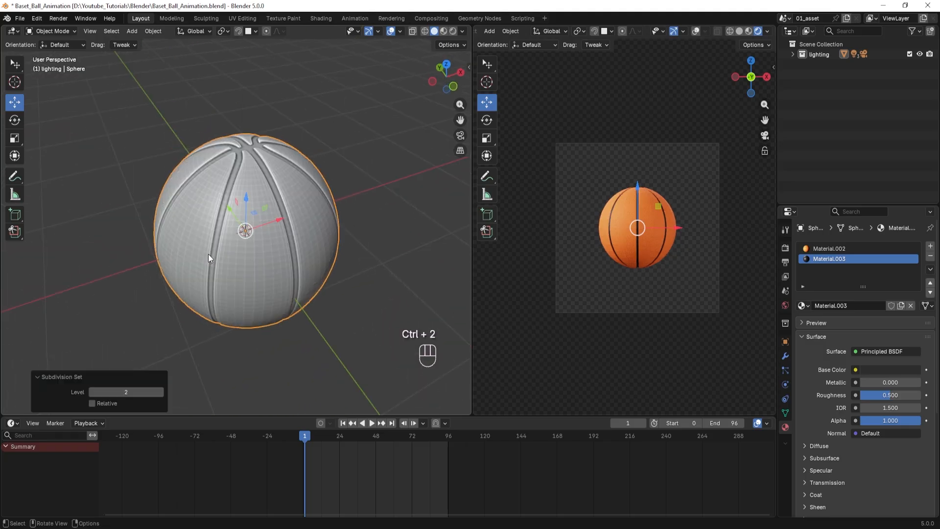
middle_click_drag(293, 248, 385, 289)
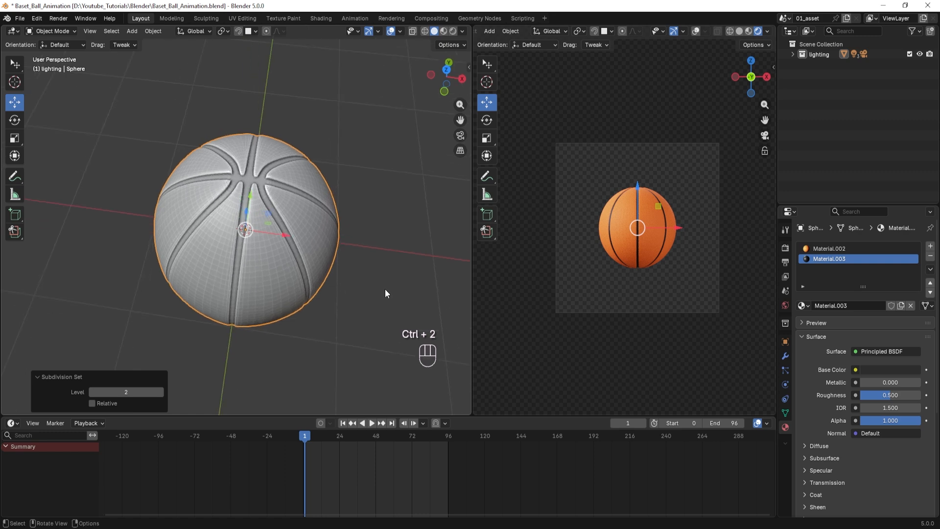
left_click(786, 356)
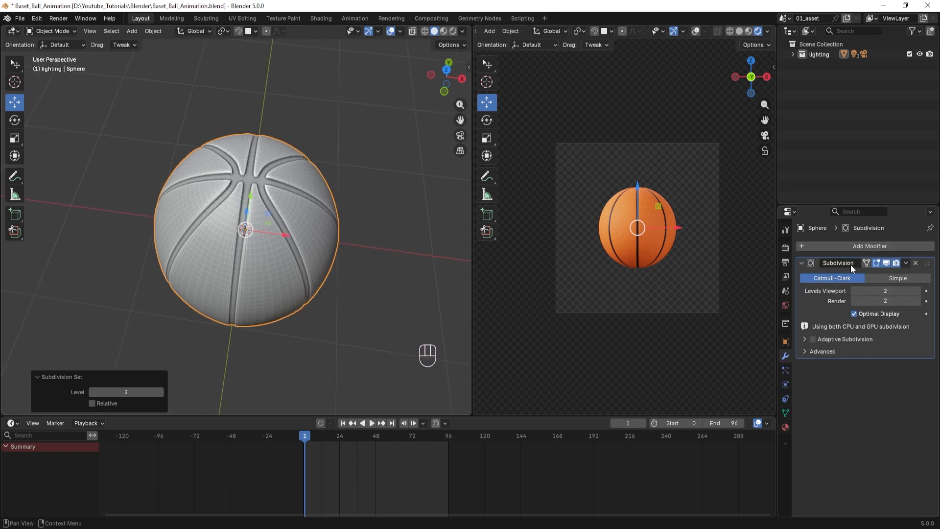
- Move the ball straight up along the Z axis by about 3.24 m
scroll(339, 236, "down", 3)
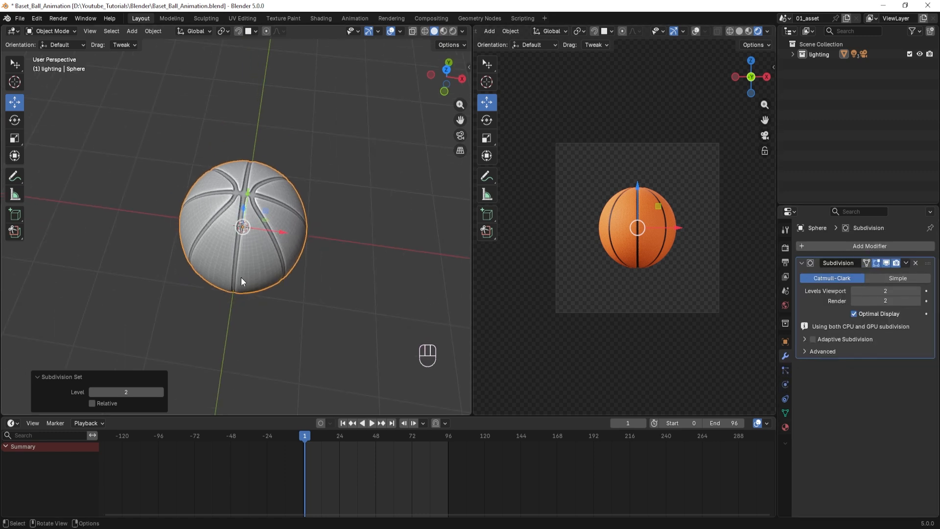
middle_click_drag(241, 277, 265, 262)
scroll(274, 231, "up", 2)
scroll(270, 262, "down", 3)
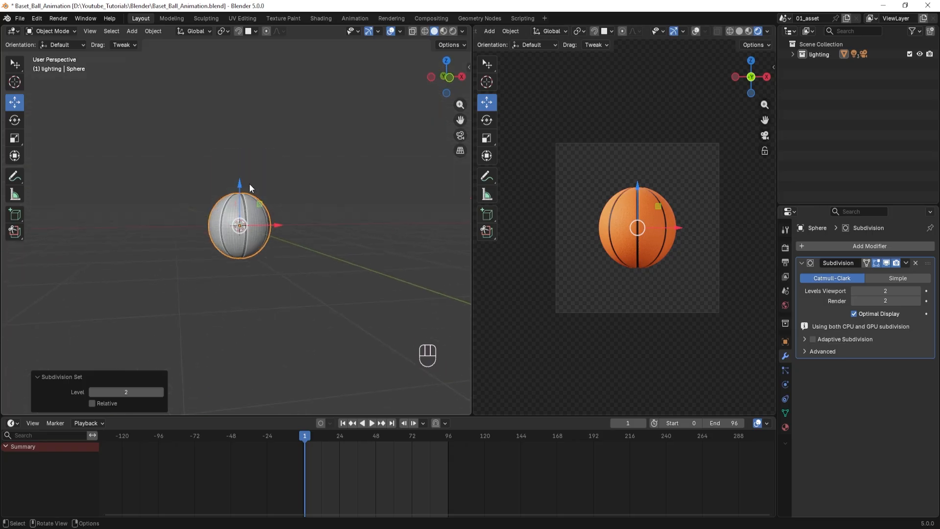
left_click_drag(240, 188, 240, 80)
scroll(231, 125, "down", 2)
middle_click_drag(231, 126, 230, 141, "shift")
- Take the Sphere out of the lighting collection into the Scene Collection, collapse the lighting collection and deselect the ball
left_click(795, 56)
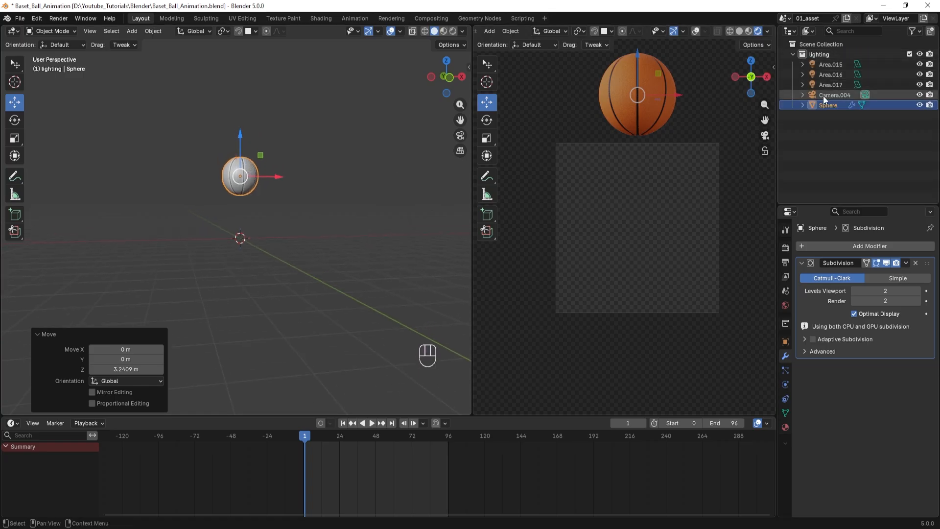
left_click_drag(825, 105, 803, 134)
left_click(793, 55)
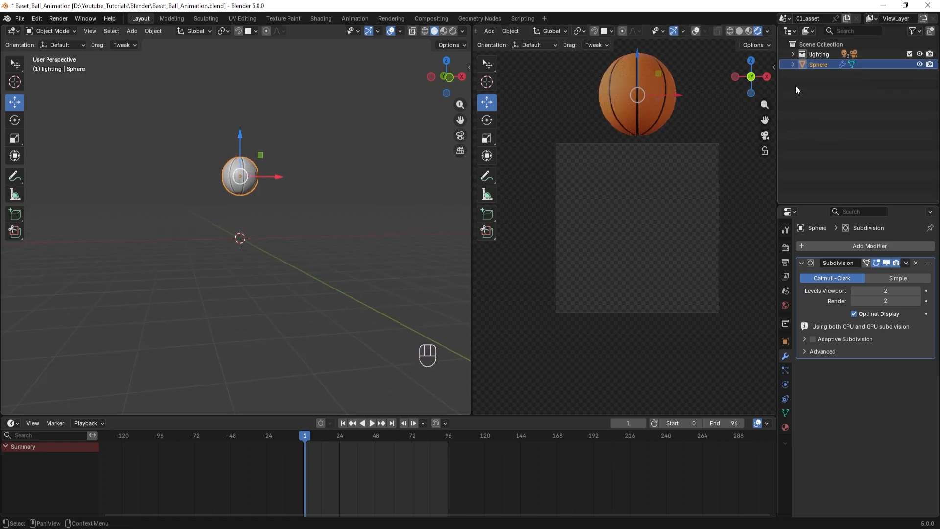
left_click(818, 130)
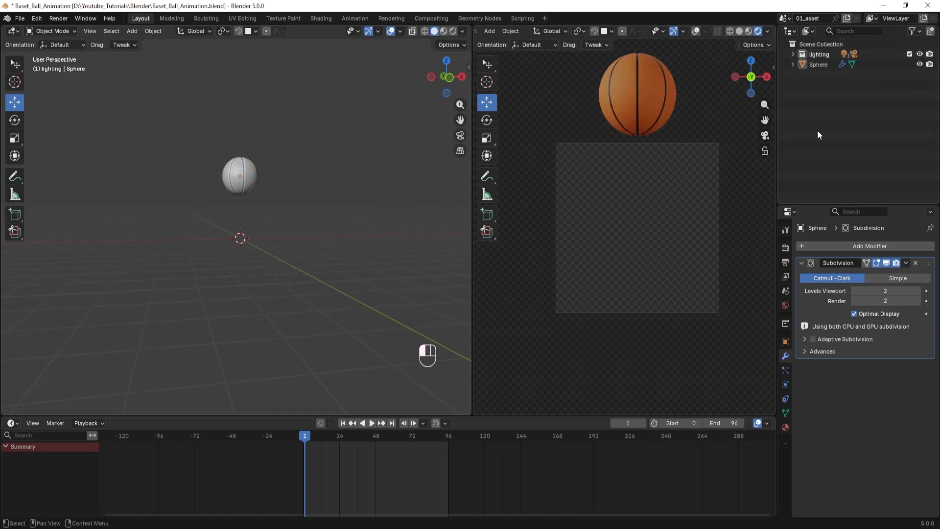
- Raise the ball by about another 1 m along Z and hide it from the viewport
left_click(233, 180)
mouse_move(240, 134)
left_mouse_down()
mouse_move(240, 99)
mouse_move(240, 115)
left_mouse_up()
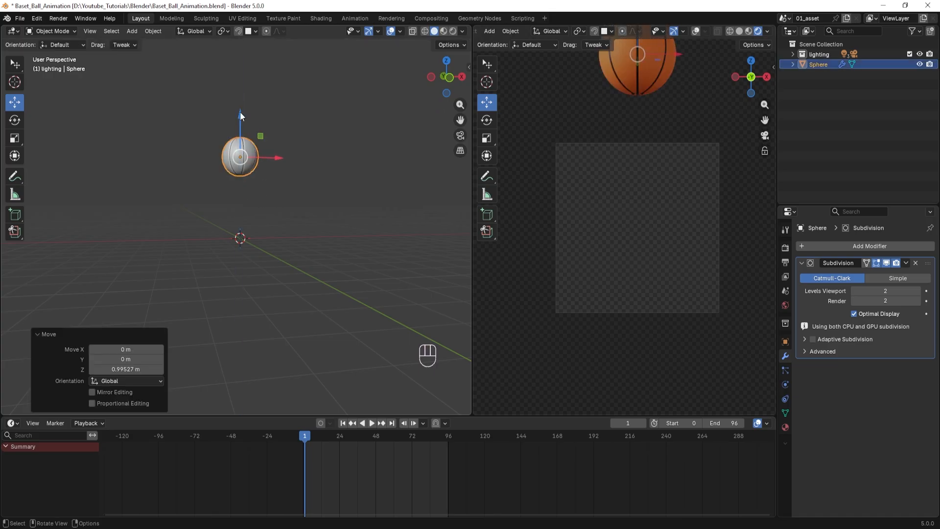
scroll(194, 182, "down", 2)
middle_click_drag(195, 182, 257, 265, "shift")
key("h")
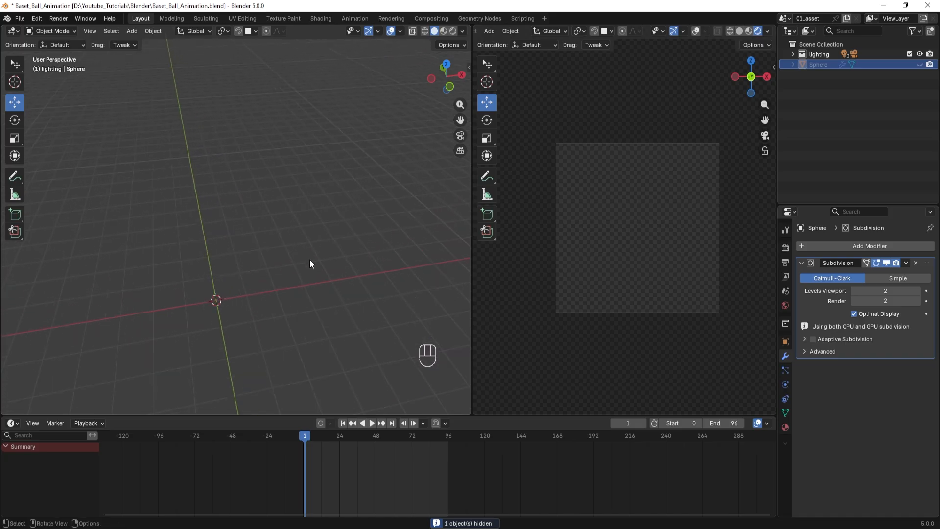
left_click(834, 119)
- Add a mesh cylinder at the world origin with 32 vertices, a 1 m radius and a 2 m depth
middle_click_drag(224, 292, 256, 243, "shift")
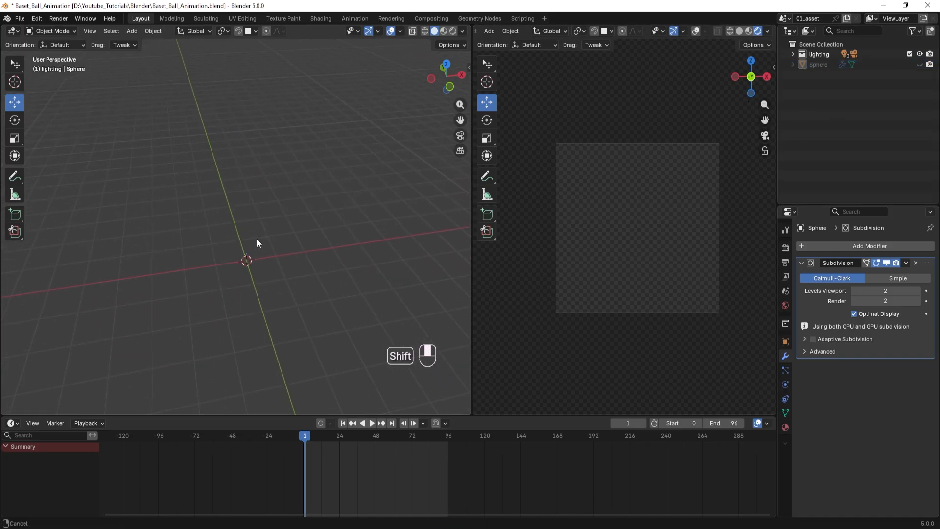
middle_click_drag(254, 279, 266, 245)
scroll(266, 245, "down", 2)
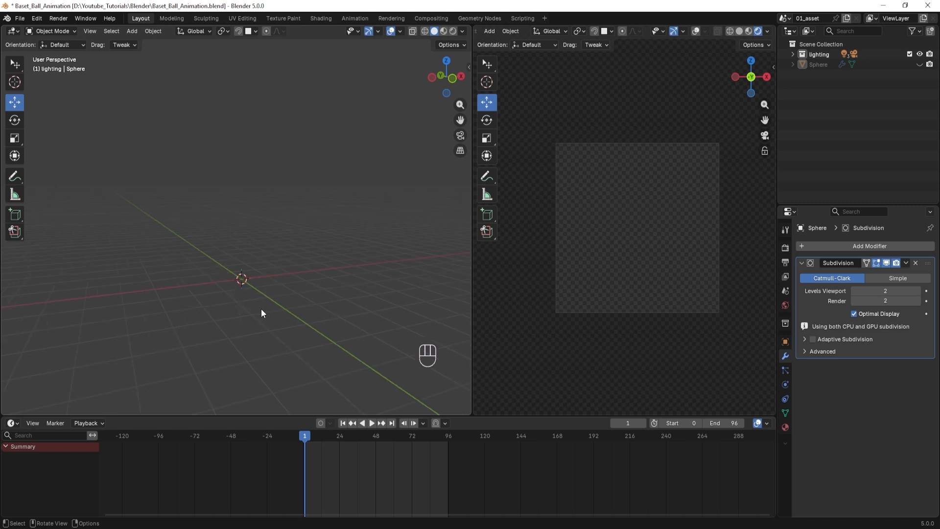
middle_click_drag(261, 308, 239, 228, "shift")
scroll(289, 235, "up", 2)
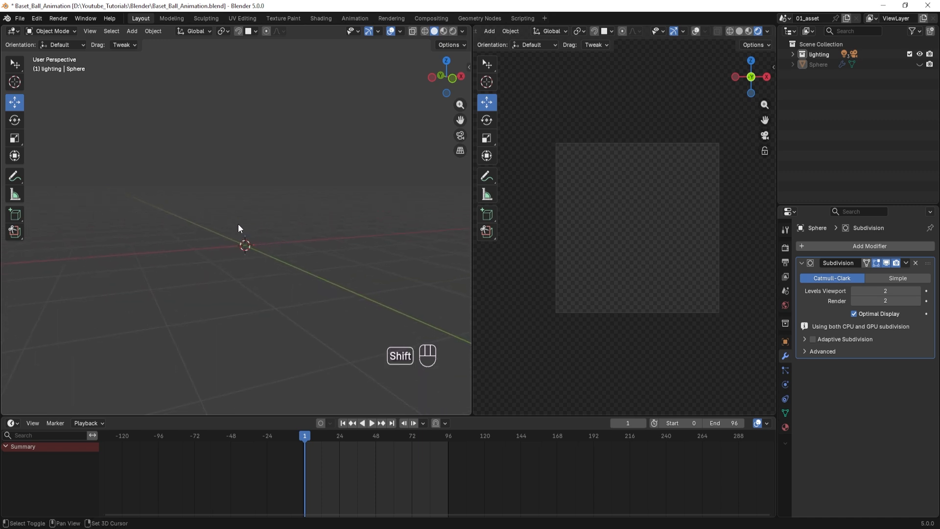
key("shift+a")
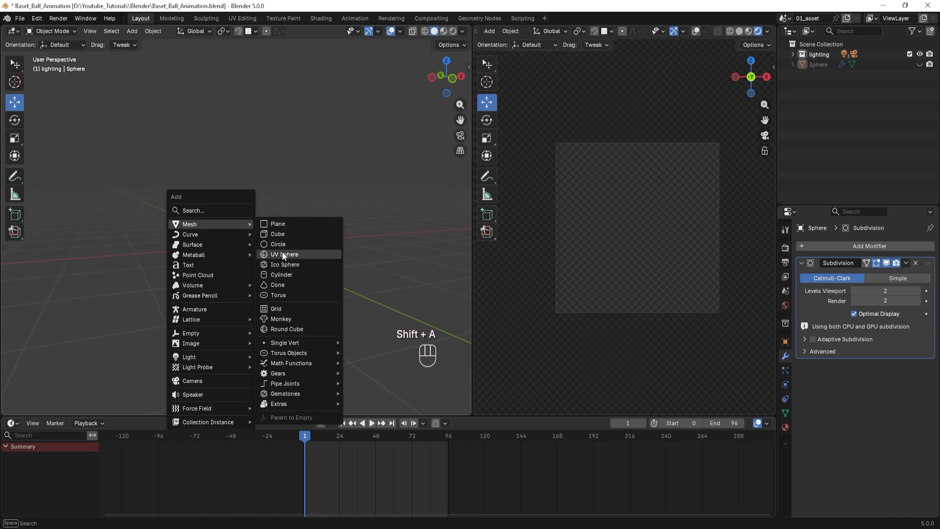
left_click(278, 275)
middle_click_drag(277, 275, 233, 200)
- Take the Cylinder out of the lighting collection into the Scene Collection and collapse the lighting collection
left_click(793, 55)
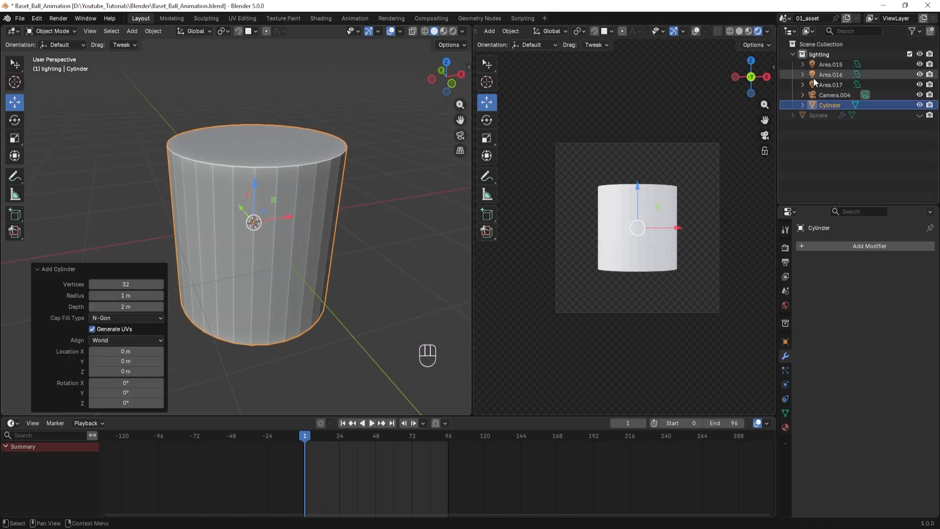
left_click_drag(829, 106, 814, 130)
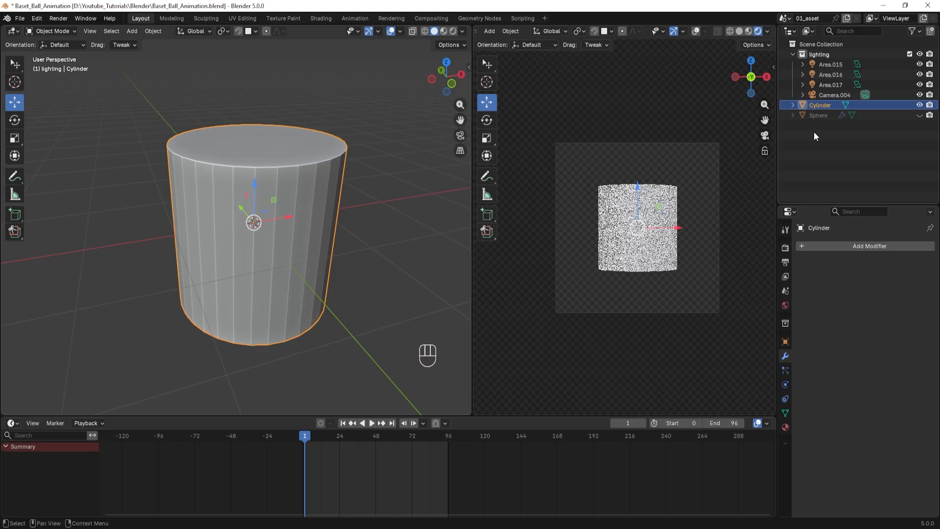
left_click(792, 54)
scroll(216, 212, "down", 3)
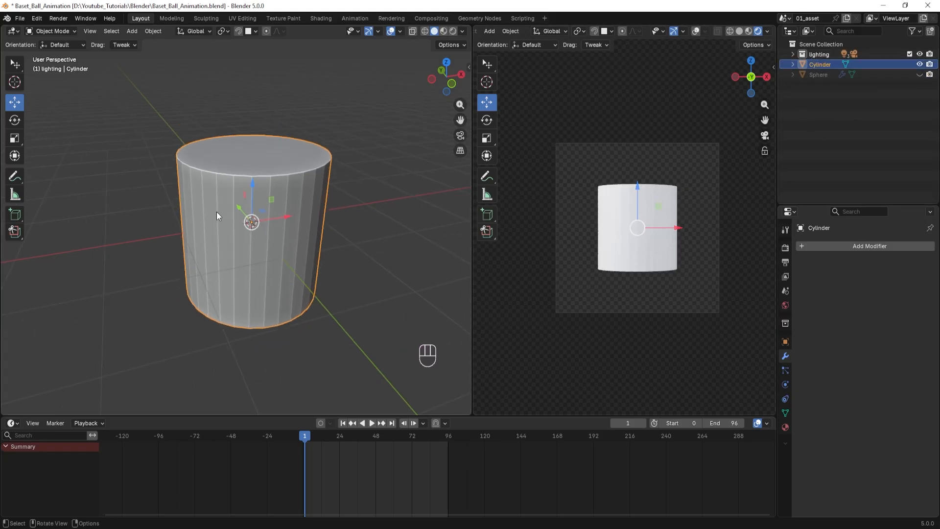
- Delete the top and bottom cap faces of the cylinder in Edit Mode
key("Tab")
middle_click_drag(216, 211, 235, 153)
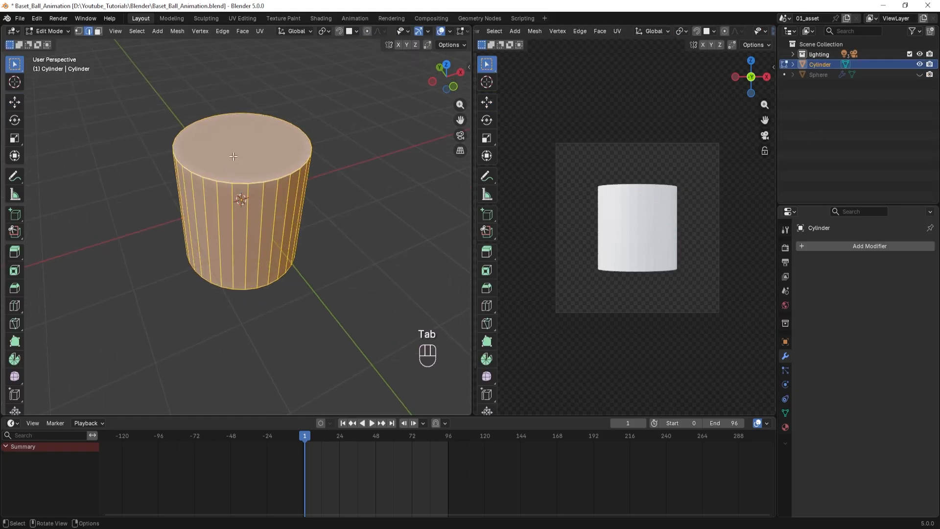
left_click(235, 151)
left_click(97, 33)
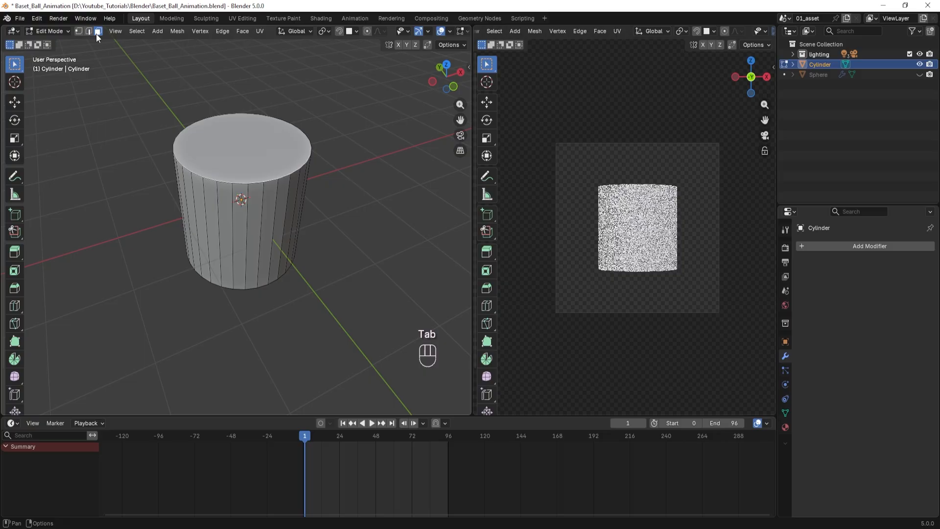
left_click(222, 145)
middle_click_drag(205, 255, 216, 143)
left_click(239, 384, "shift")
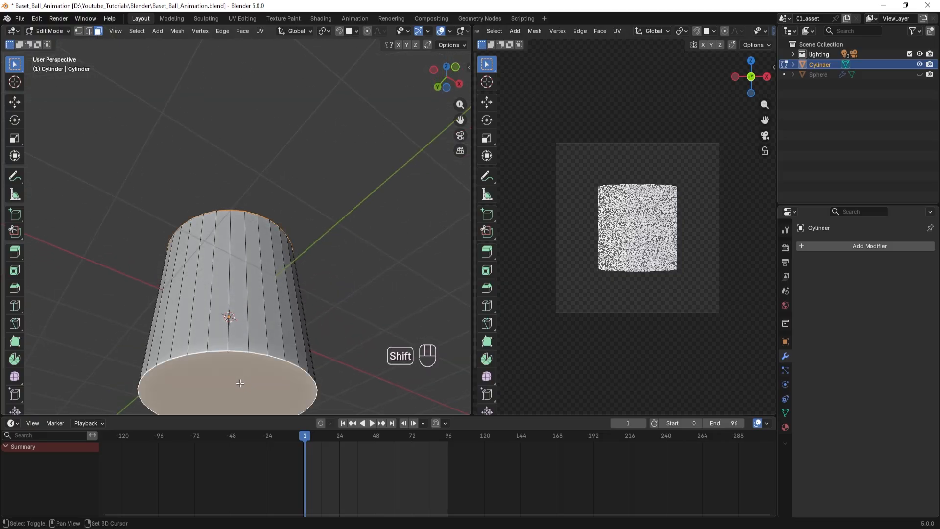
scroll(302, 287, "down", 4)
middle_click_drag(297, 238, 297, 313)
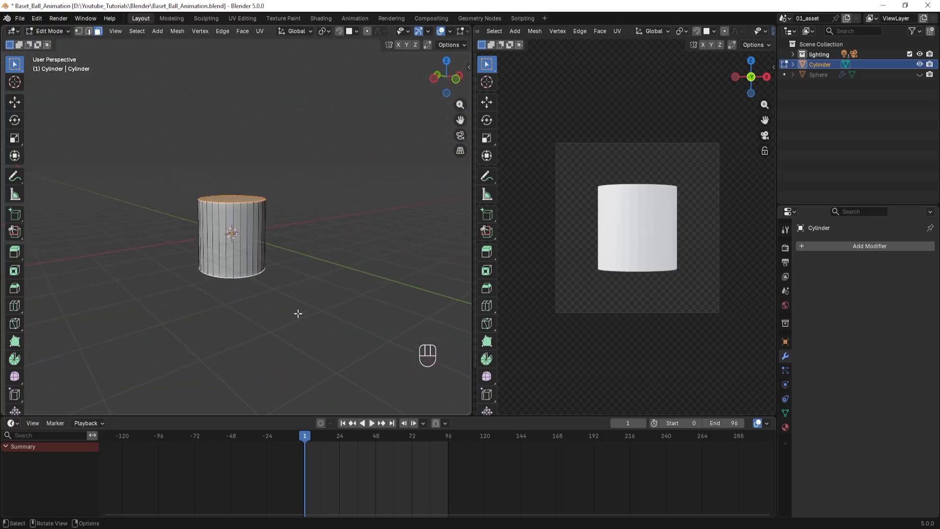
key("Delete")
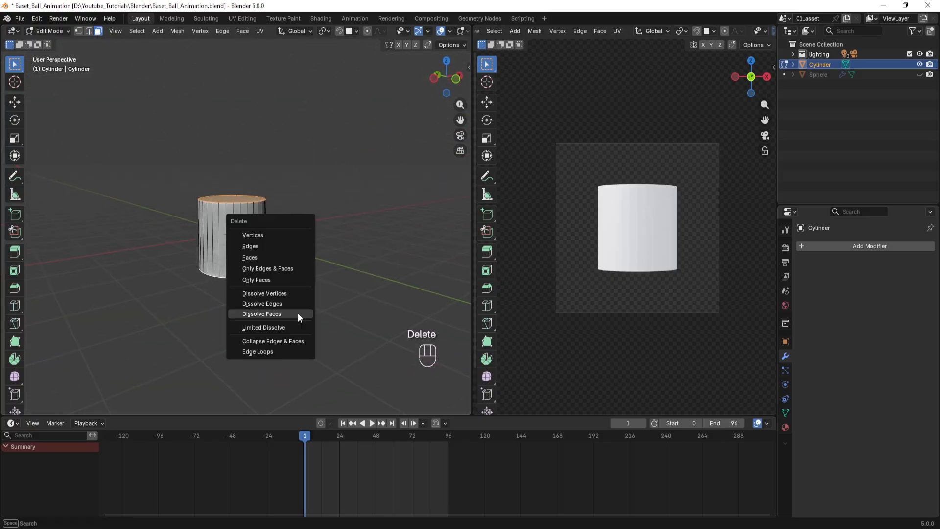
left_click(249, 261)
- Add 10 evenly spaced horizontal loop cuts around the open cylinder's wall, without sliding them
middle_click_drag(172, 220, 266, 253)
scroll(182, 265, "up", 3)
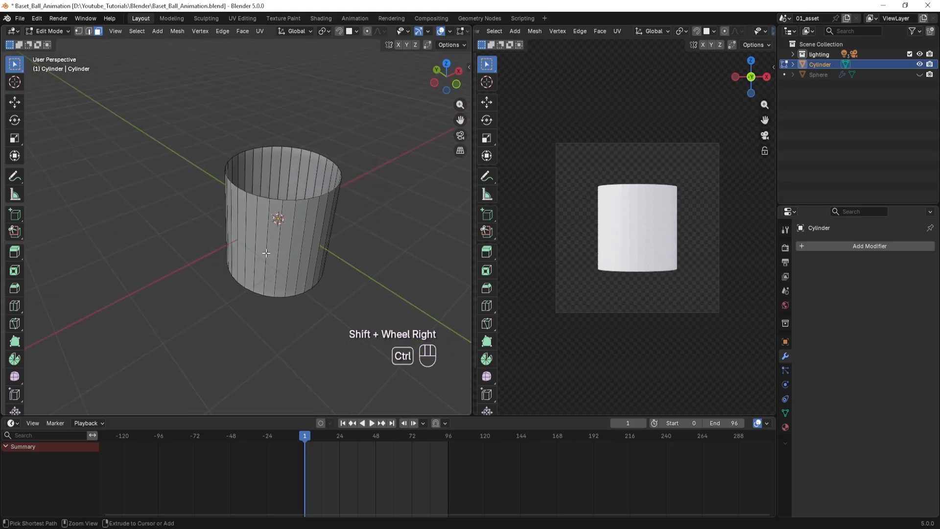
key("ctrl+r")
left_click(265, 248)
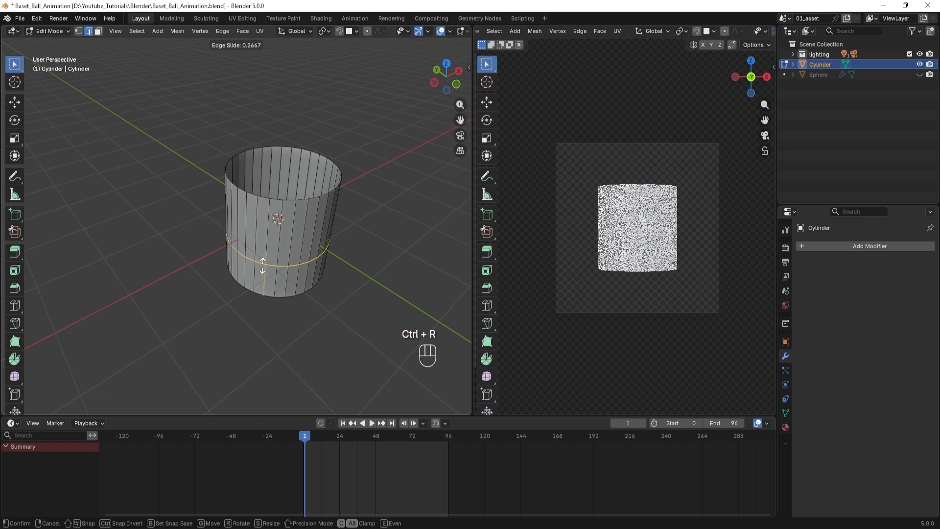
key("Escape")
middle_click_drag(263, 266, 282, 235)
left_click(123, 312)
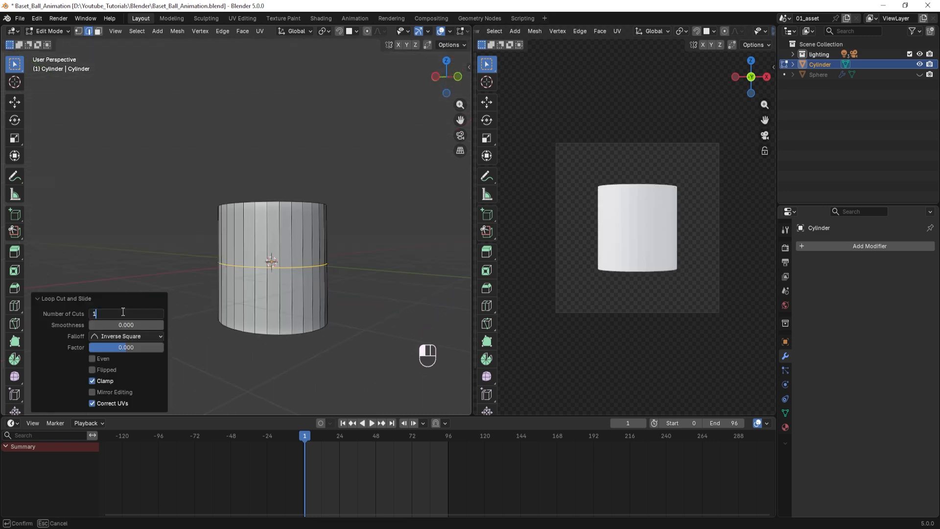
key("Return")
scroll(274, 262, "down", 2)
middle_click_drag(277, 267, 275, 221, "shift")
mouse_move(275, 228)
middle_mouse_down()
mouse_move(274, 205)
mouse_move(274, 244)
middle_mouse_up()
scroll(275, 205, "up", 2)
middle_click_drag(248, 190, 241, 258, "shift")
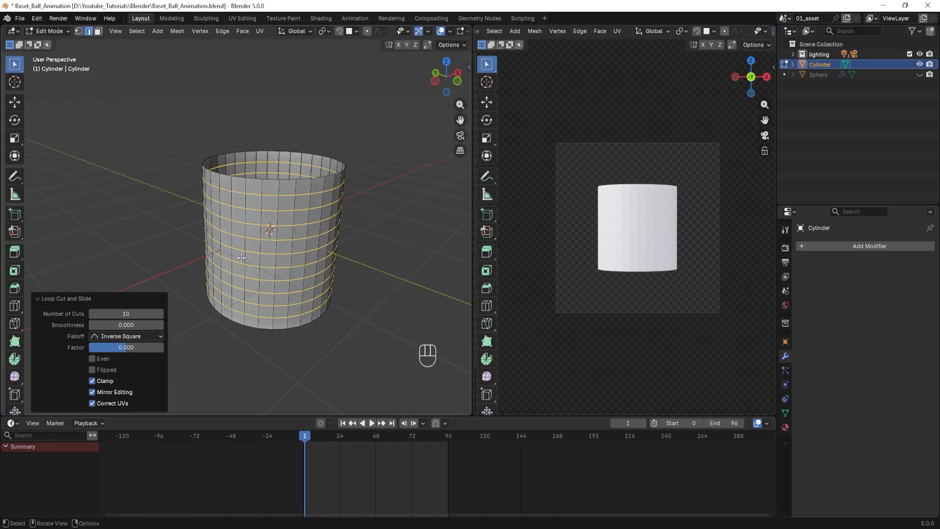
- Select all faces of the cylinder wall and poke them to split each quad into triangles
left_click(98, 30)
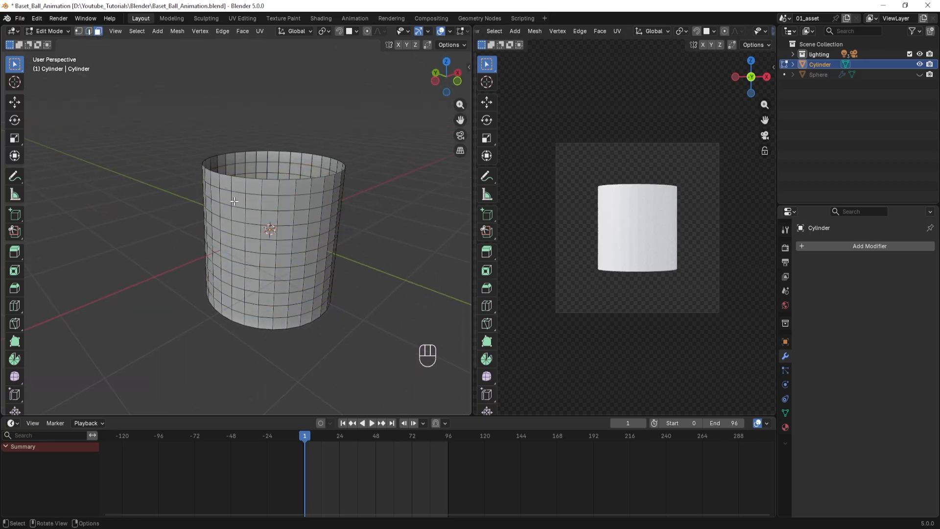
left_click(266, 228)
key("a")
scroll(268, 232, "up", 3)
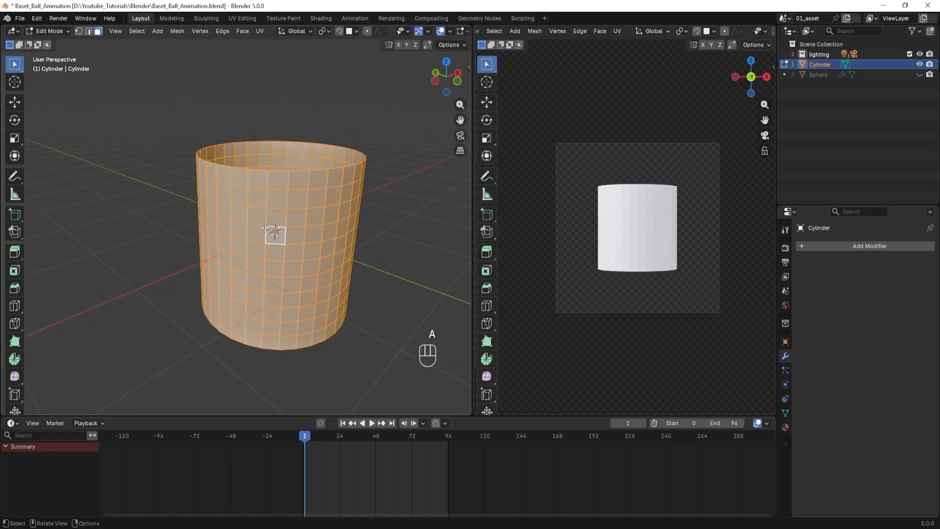
left_click(244, 31)
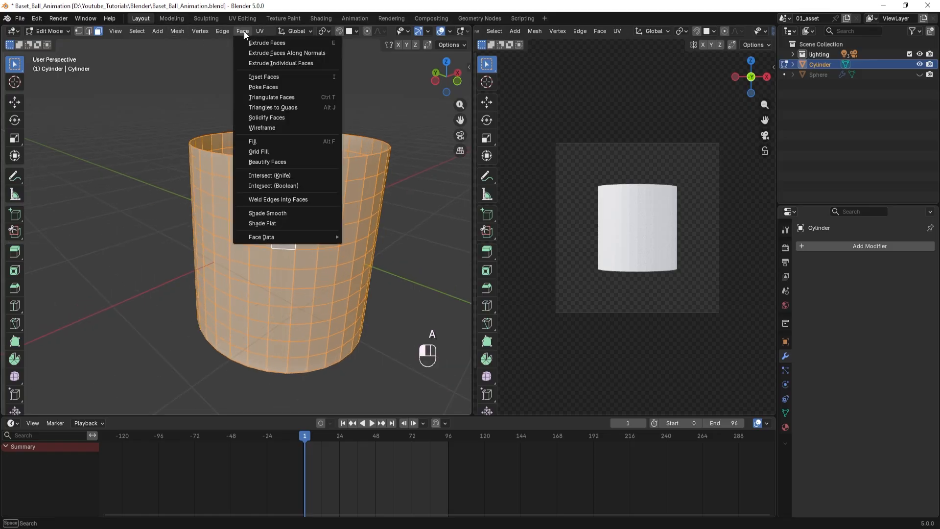
left_click(268, 91)
scroll(279, 196, "down", 1)
middle_click_drag(287, 225, 258, 184, "shift")
scroll(255, 178, "up", 4)
scroll(258, 184, "down", 2)
middle_click_drag(207, 139, 228, 169, "shift")
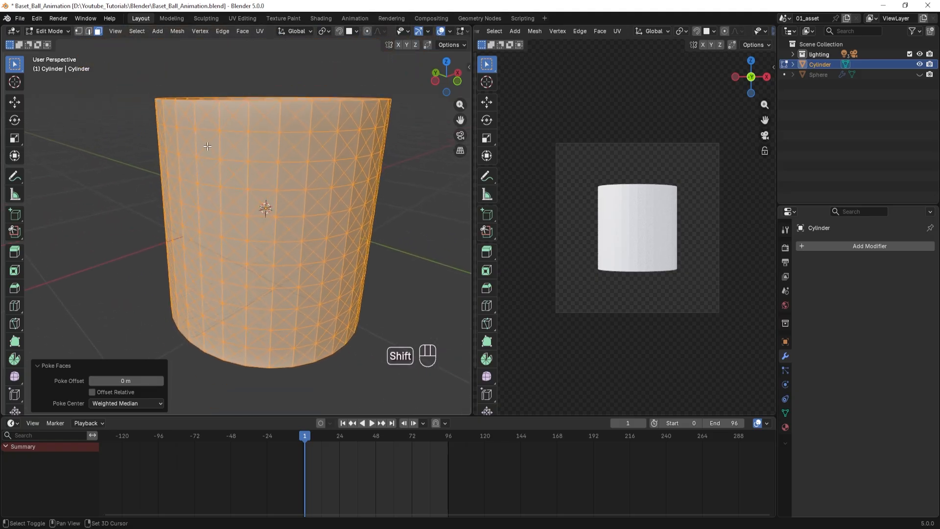
- Select the diagonal edges of one poked quad and extend the selection to all edges of similar length
left_click(89, 32)
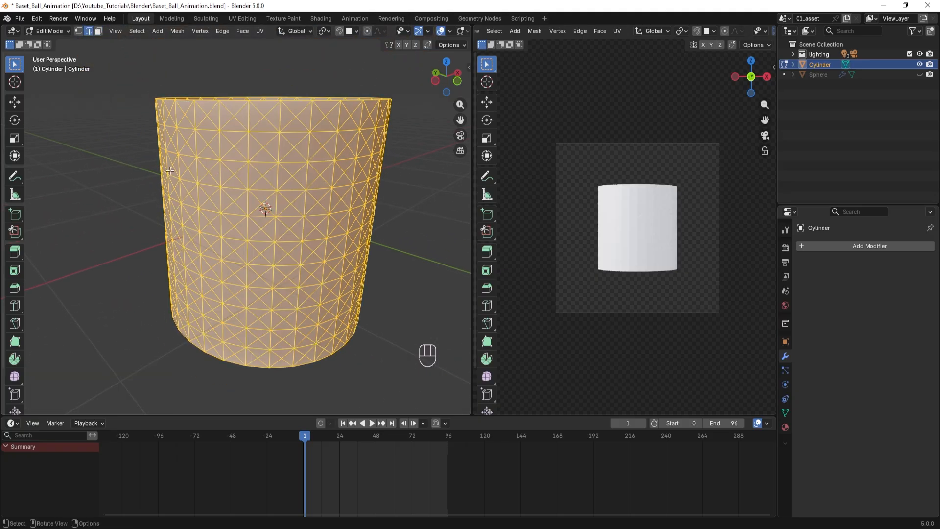
left_click(78, 147)
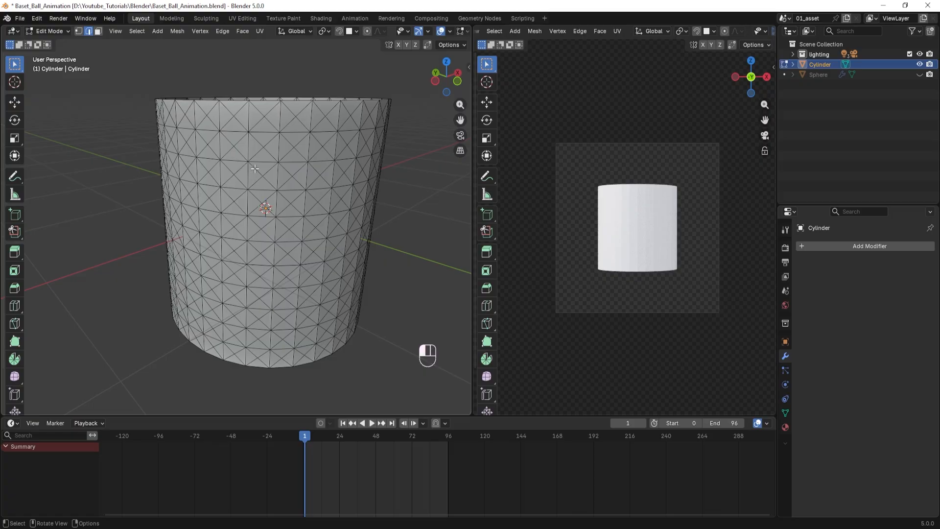
left_click_drag(255, 169, 265, 185)
scroll(264, 191, "up", 1)
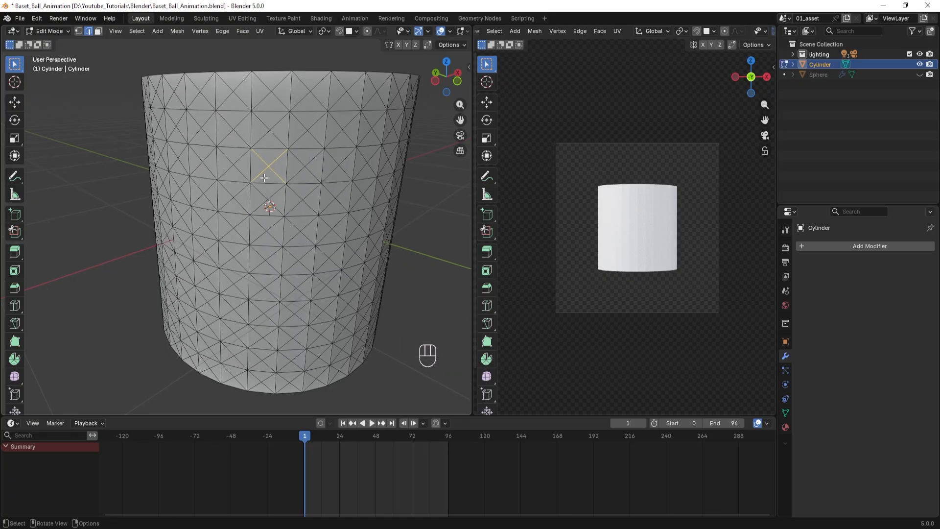
key("shift+g")
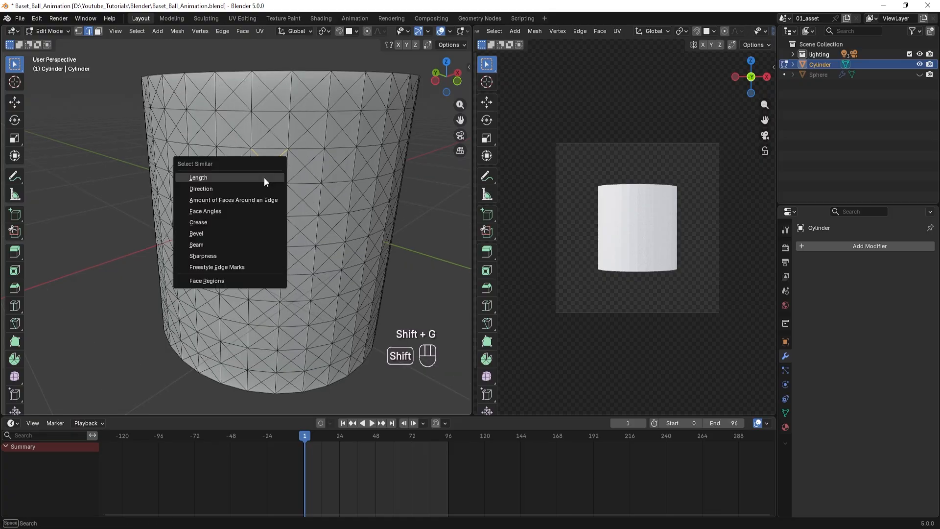
left_click(210, 178)
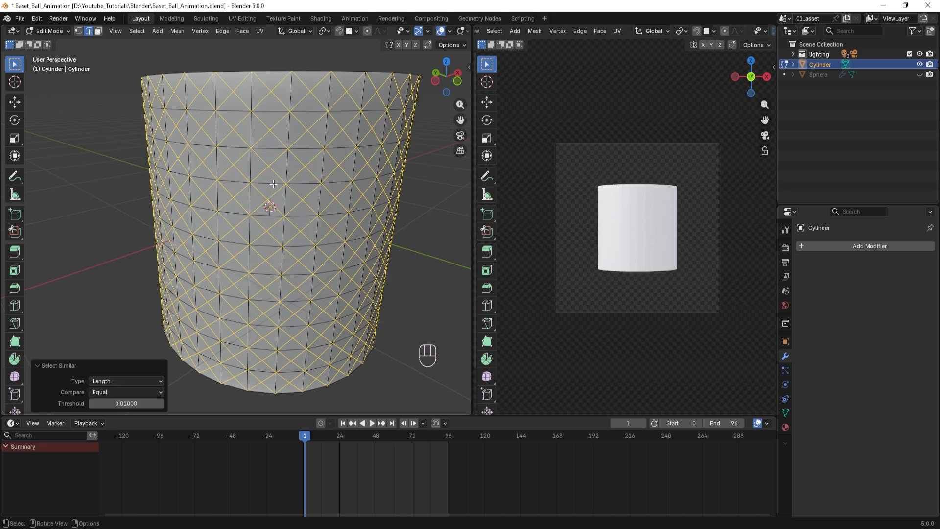
- Invert the edge selection and dissolve the horizontal and vertical edges, leaving a diamond grid on the wall
scroll(247, 192, "down", 2)
key("ctrl")
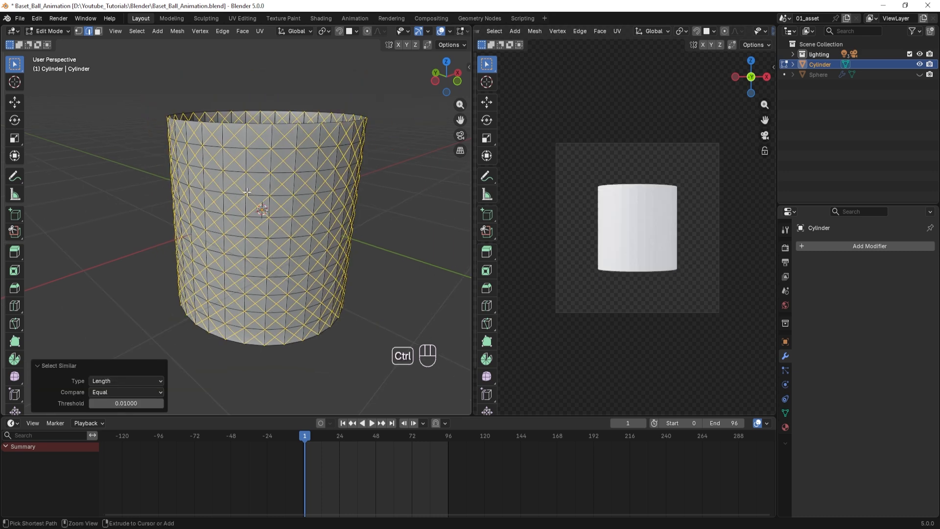
key("ctrl+i")
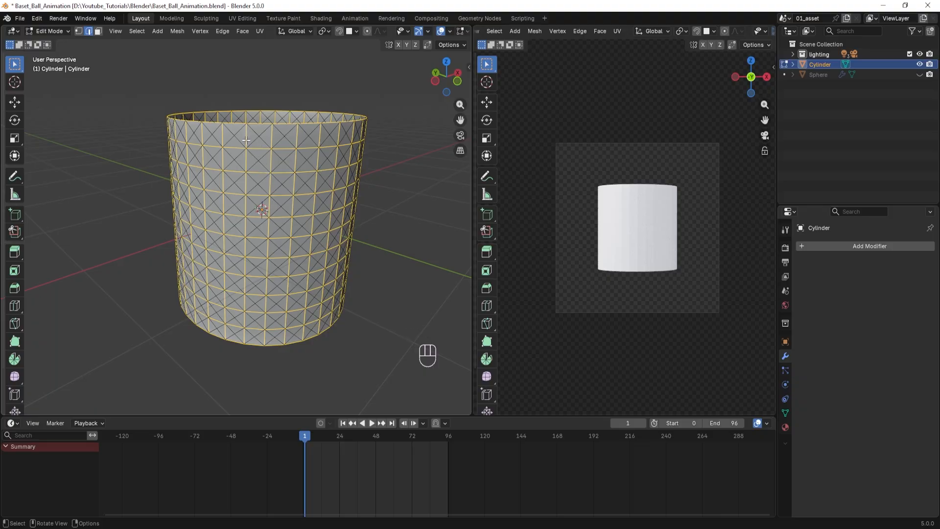
scroll(258, 211, "down", 1)
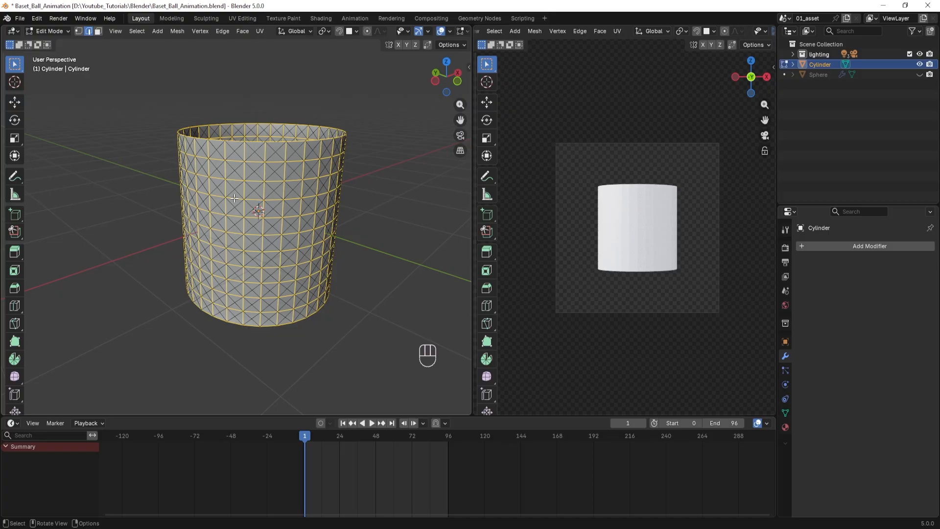
key("x")
key("ctrl+e")
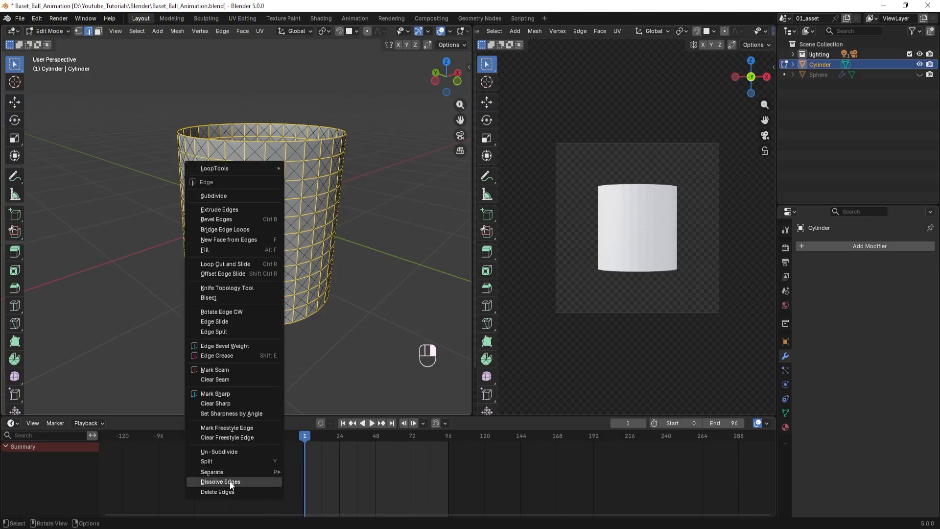
left_click(228, 482)
scroll(245, 206, "down", 1)
scroll(237, 183, "up", 4)
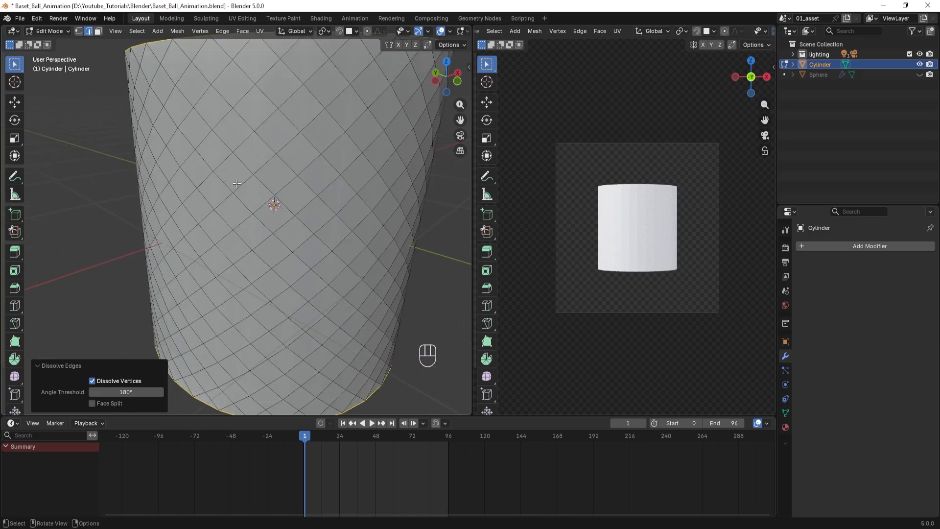
scroll(236, 184, "down", 2)
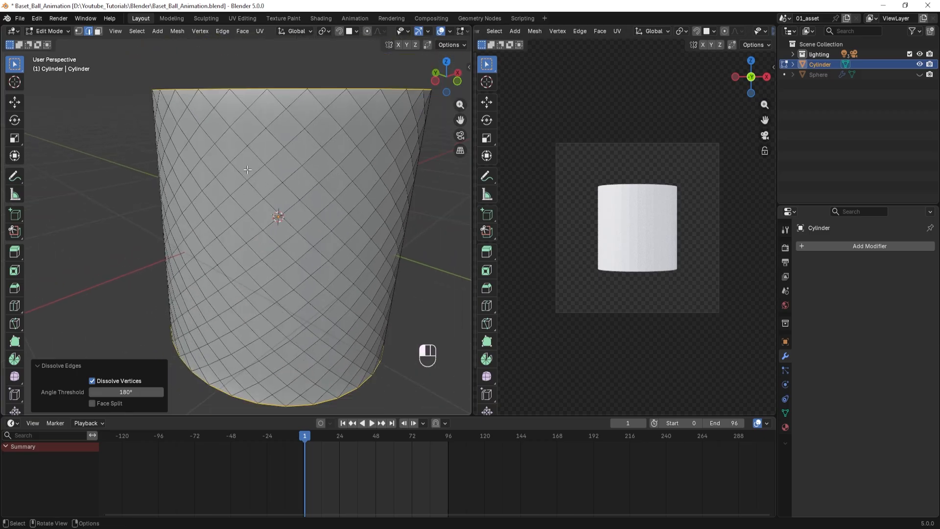
- Select all diamond faces and bevel their edges with a width of about 0.0225 m and 1 segment
key("3")
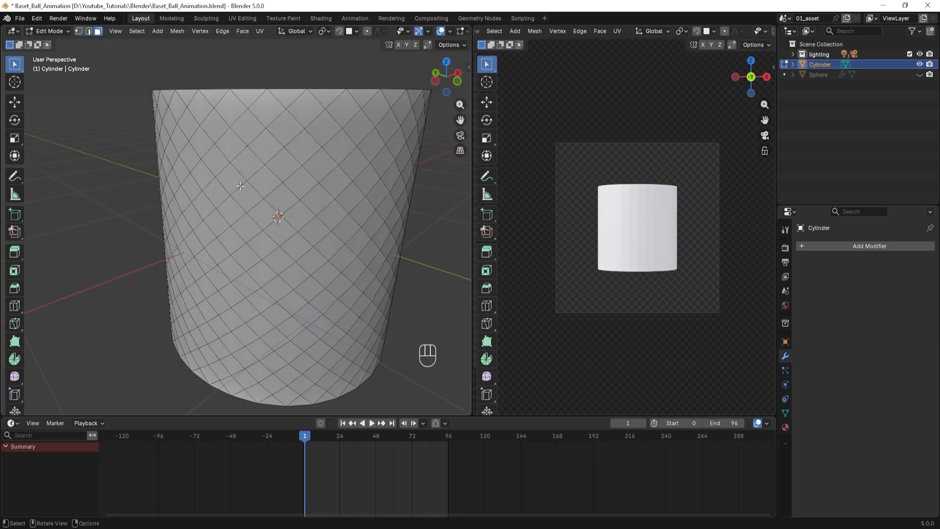
left_click(248, 193)
key("a")
scroll(271, 209, "down", 2)
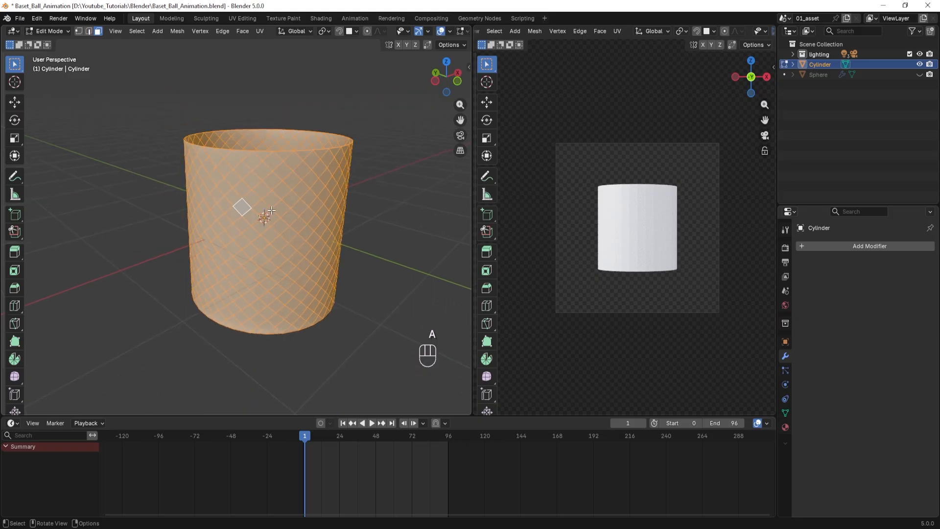
middle_click_drag(139, 289, 159, 252, "shift")
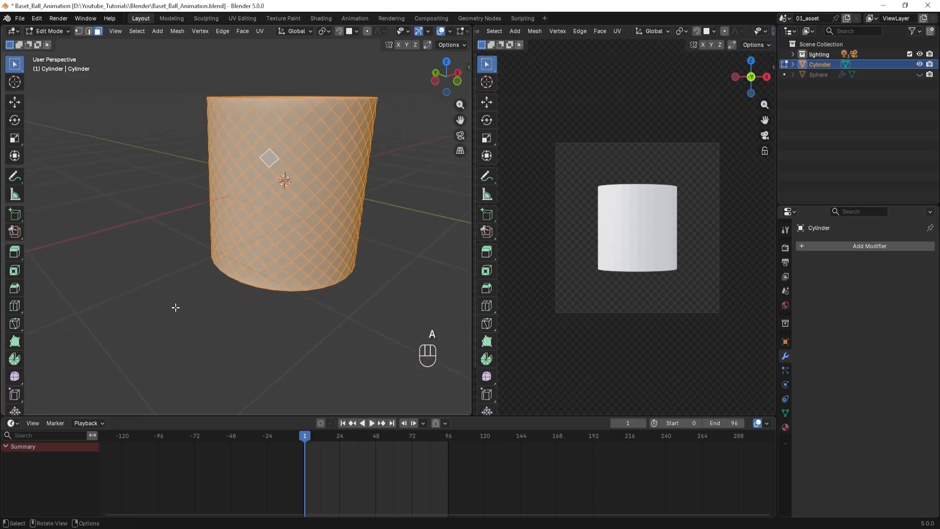
key("ctrl+b")
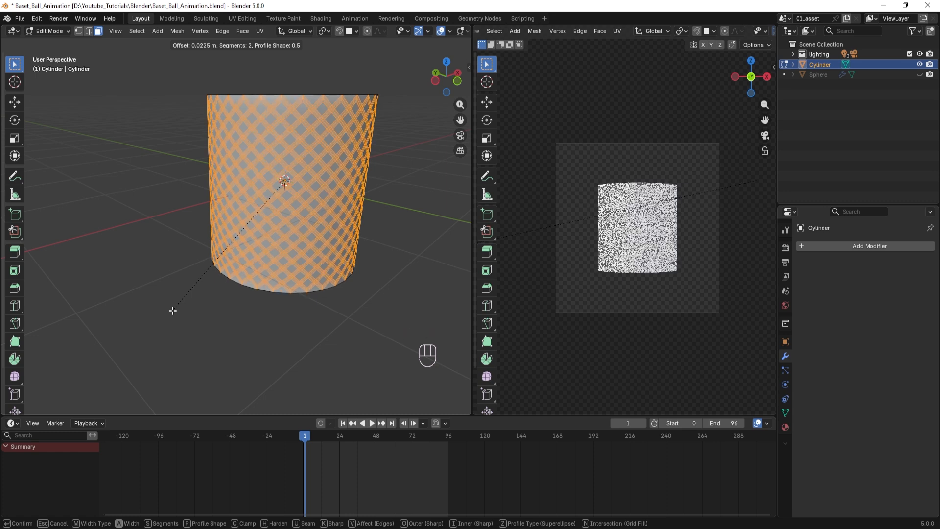
left_click(173, 311)
scroll(173, 310, "up", 4)
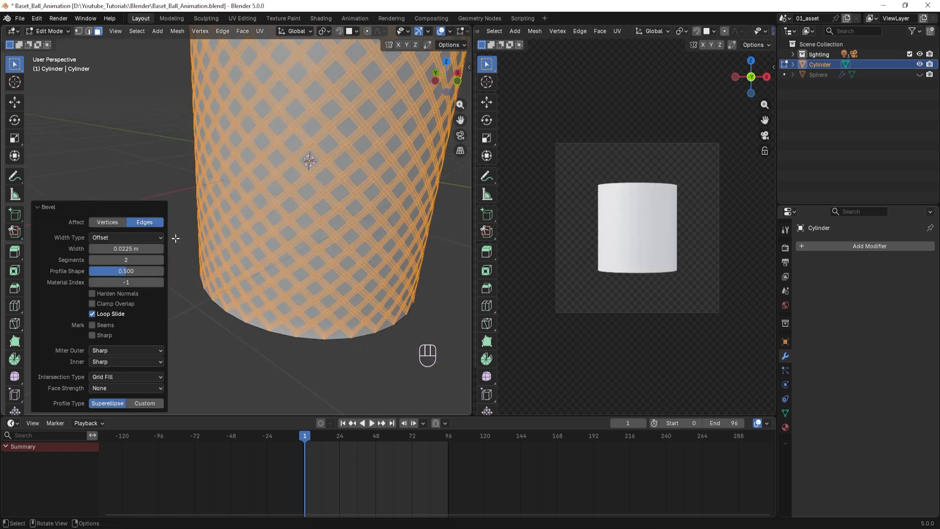
left_click(91, 259)
scroll(376, 276, "down", 4)
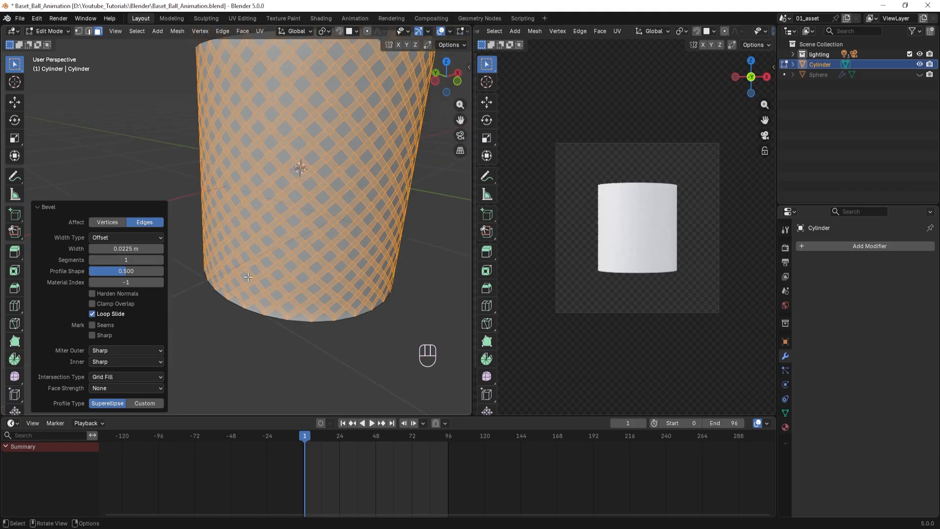
middle_click_drag(376, 275, 401, 252, "shift")
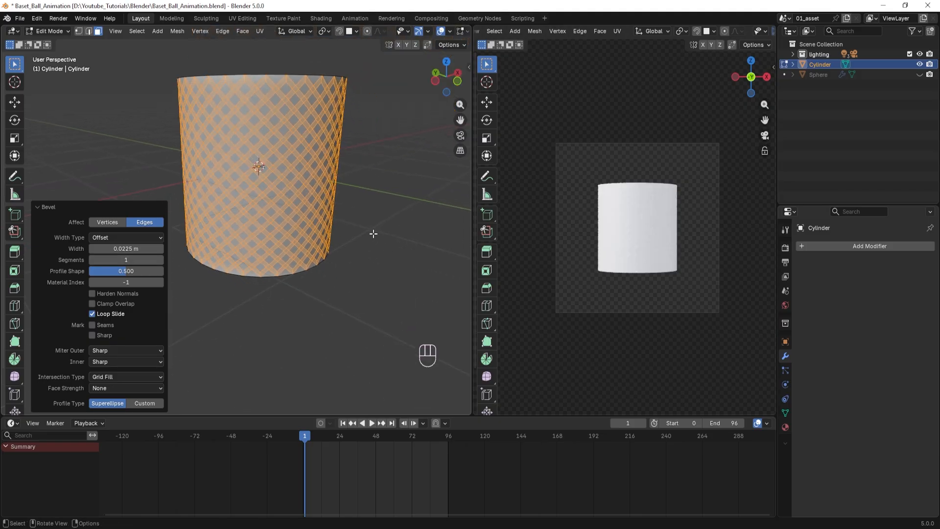
- Invert the face selection and delete the diamond-shaped faces between the beveled strips to form an open net
key("ctrl")
key("ctrl+i")
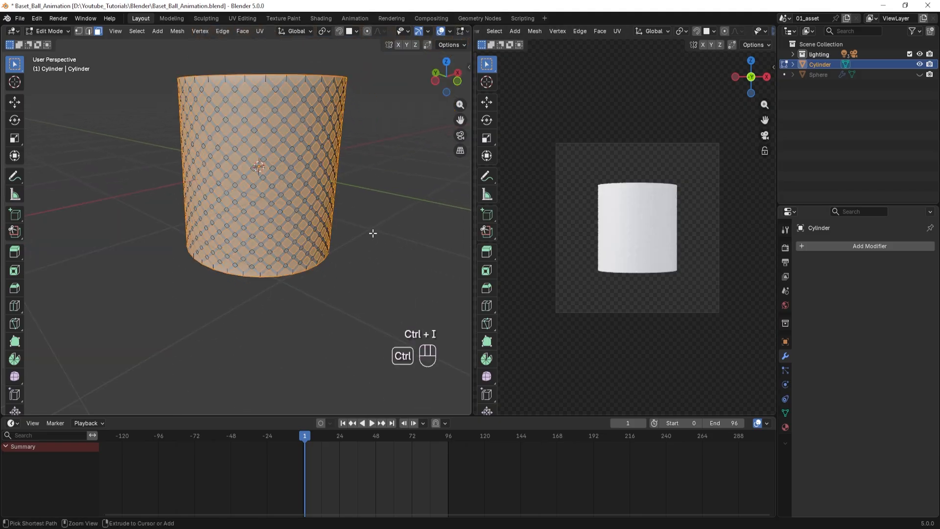
scroll(235, 194, "up", 2)
middle_click_drag(236, 177, 243, 224, "shift")
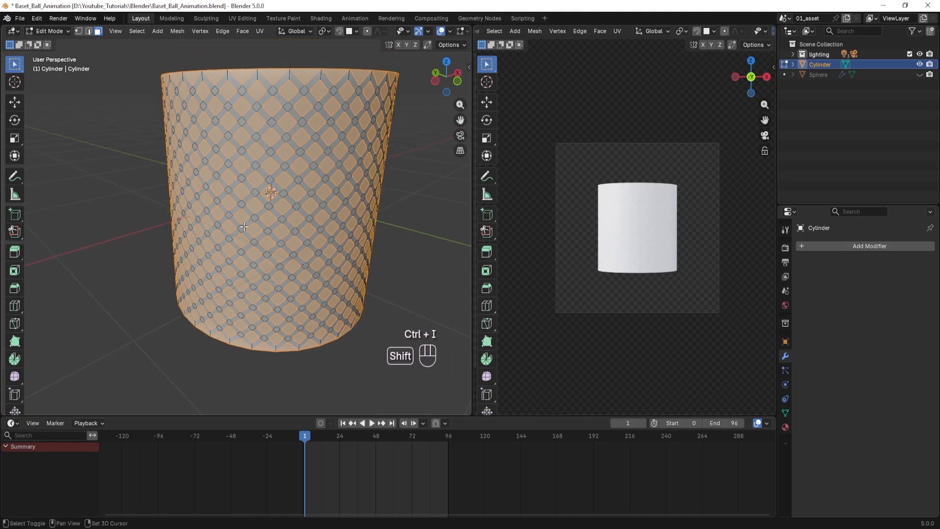
key("Delete")
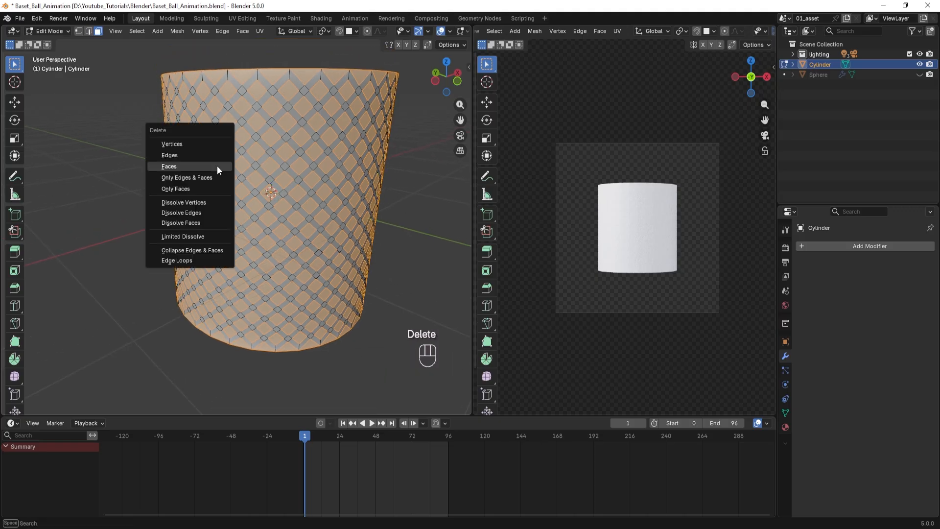
left_click(168, 167)
scroll(235, 206, "down", 3)
middle_click_drag(274, 220, 258, 205)
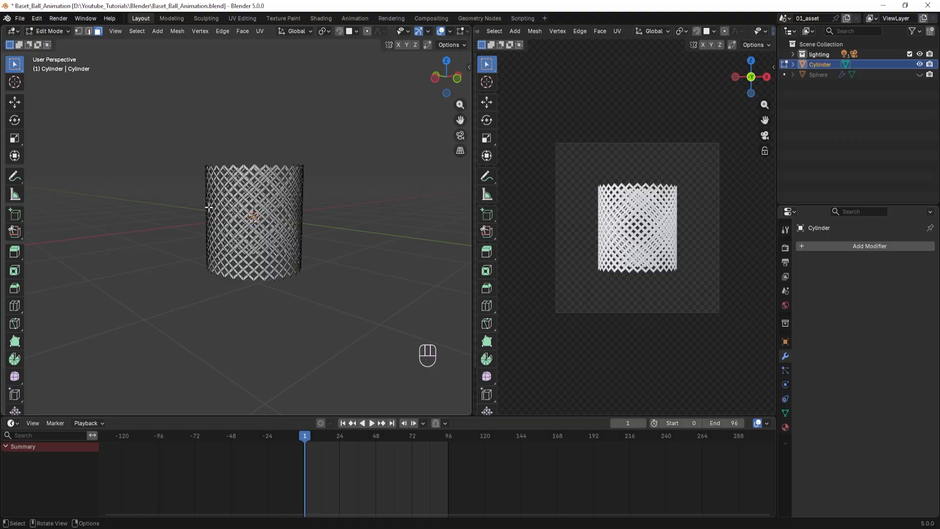
- Switch to vertex selection in front view and turn on X-ray so the net's top tips can be selected through the mesh
scroll(286, 214, "up", 2)
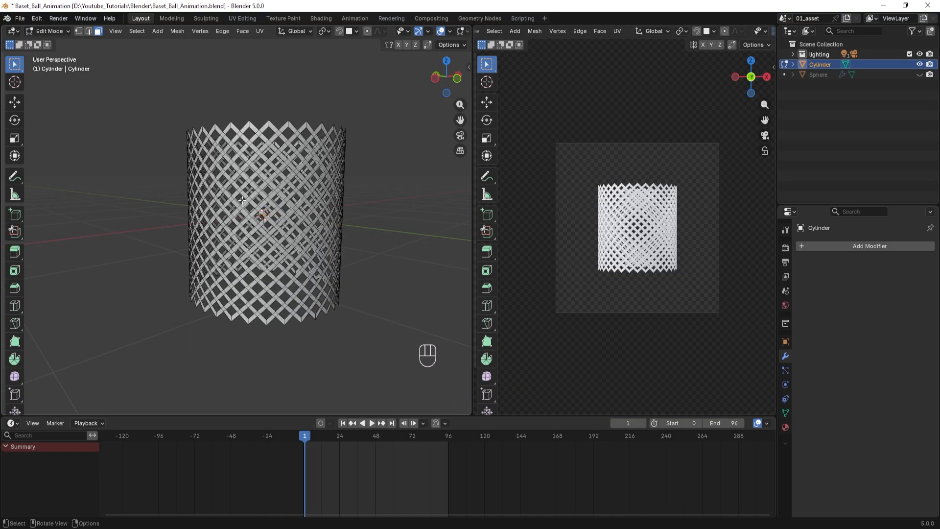
key("KP_1")
scroll(221, 278, "up", 3)
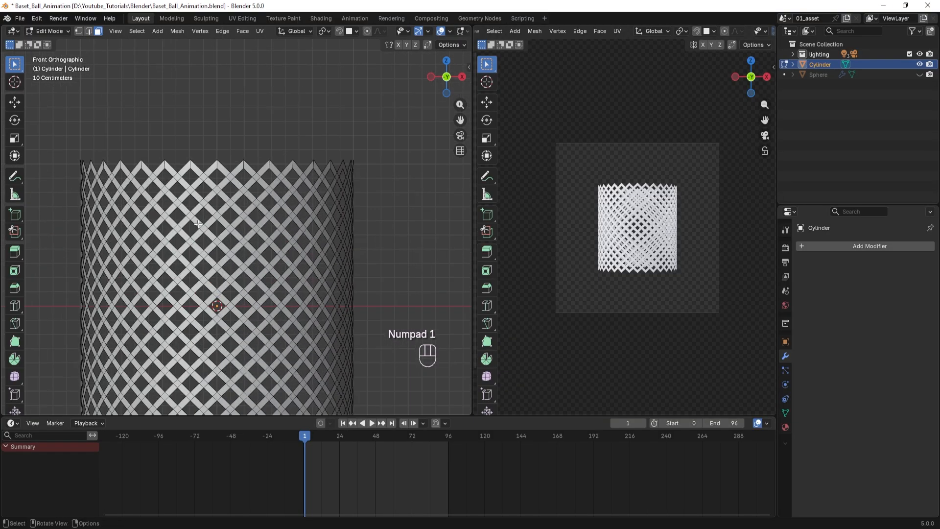
middle_click_drag(221, 277, 237, 289, "shift")
left_click(79, 31)
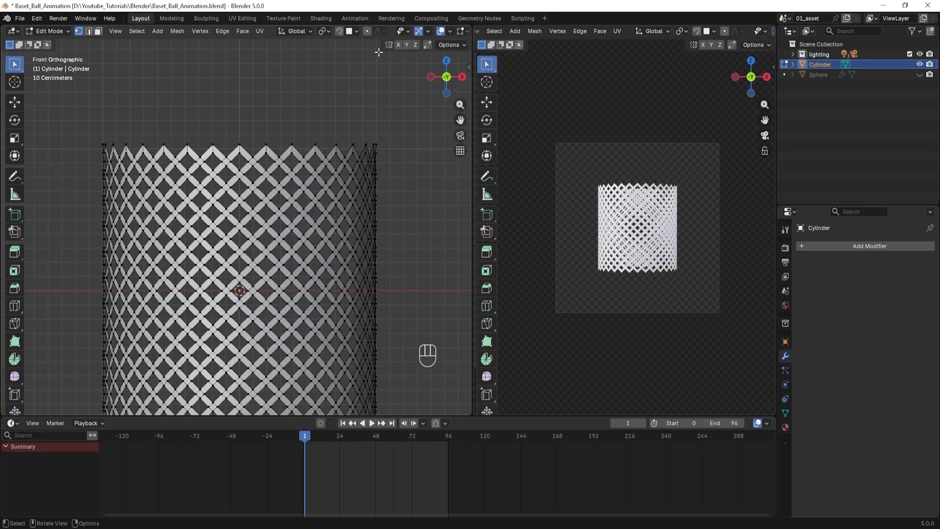
scroll(219, 160, "up", 4)
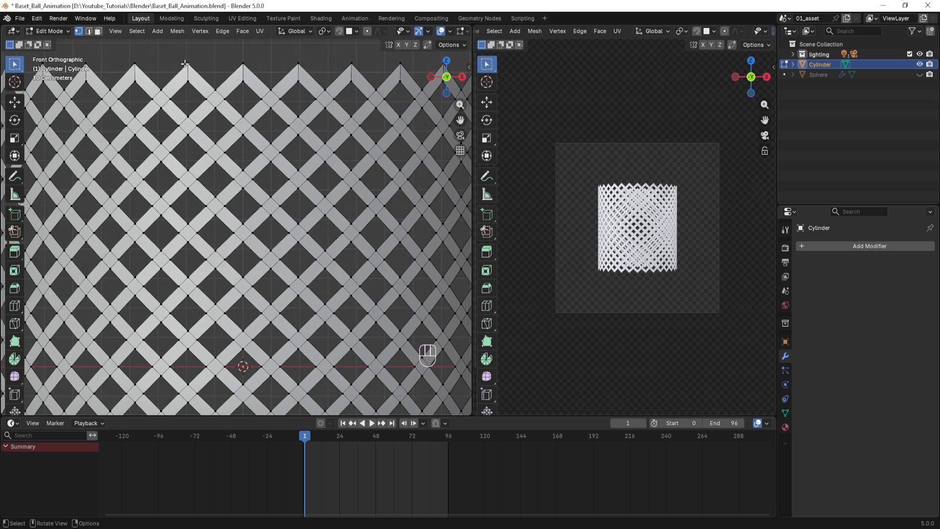
left_click_drag(178, 56, 193, 89)
middle_click_drag(179, 59, 90, 116)
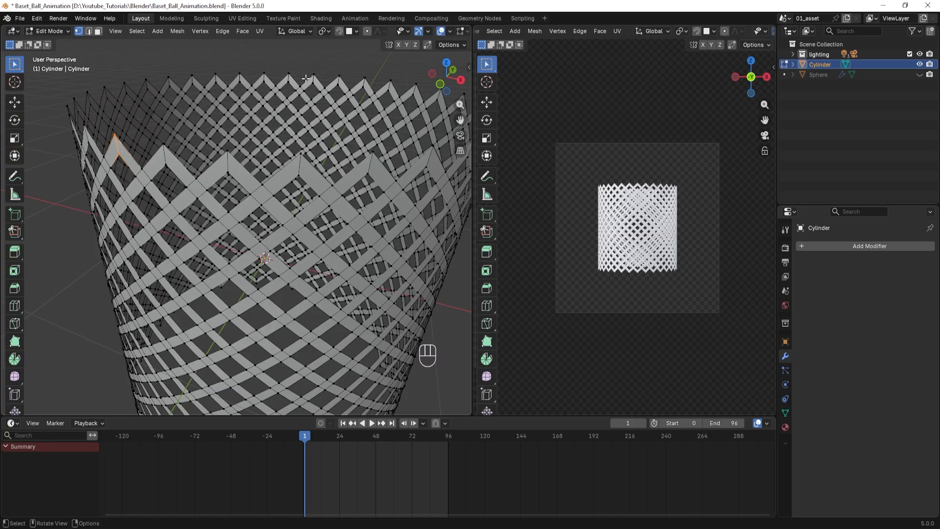
key("KP_1")
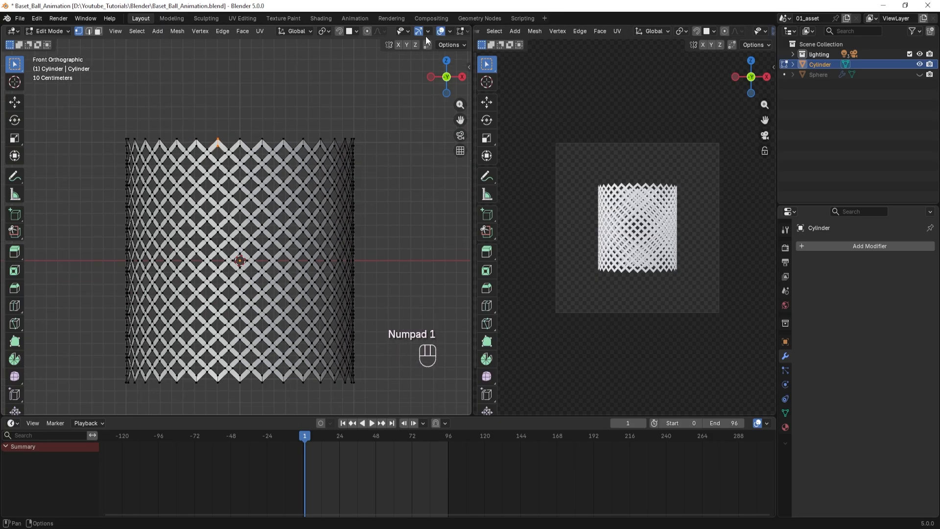
scroll(425, 31, "down", 3)
left_click(412, 31)
- Select the pointed tips all around the net's top rim and bevel their edges with a width of about 0.0336 m and 1 segment
scroll(202, 142, "up", 2)
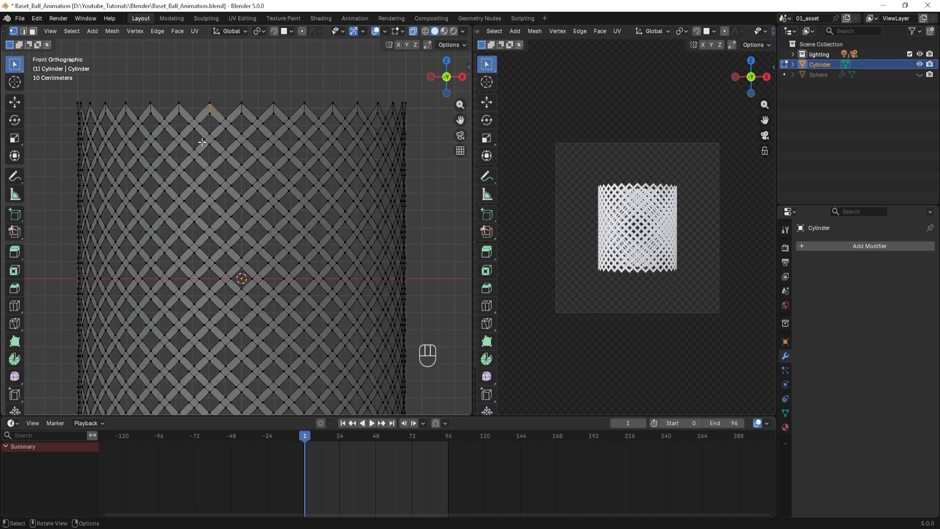
middle_click_drag(161, 148, 169, 148, "shift")
left_click(83, 98)
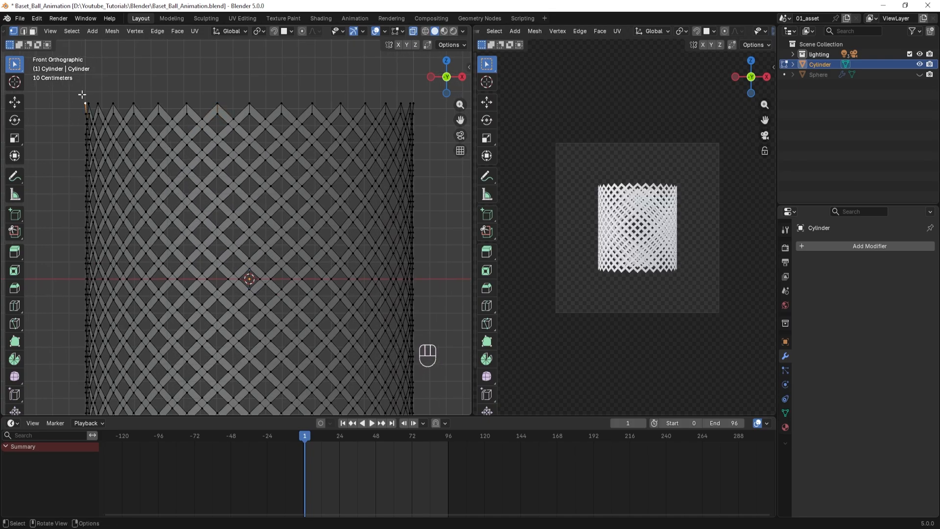
left_click_drag(70, 92, 426, 116)
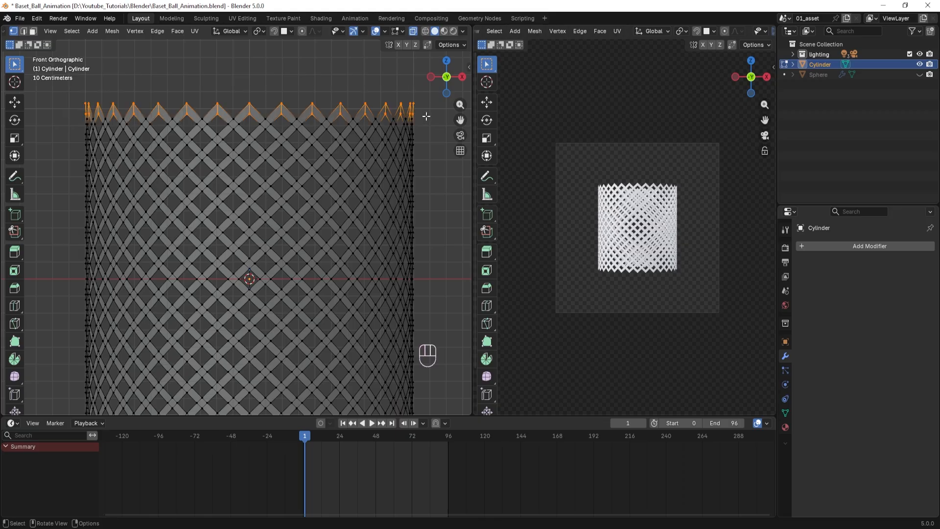
middle_click_drag(346, 121, 239, 172)
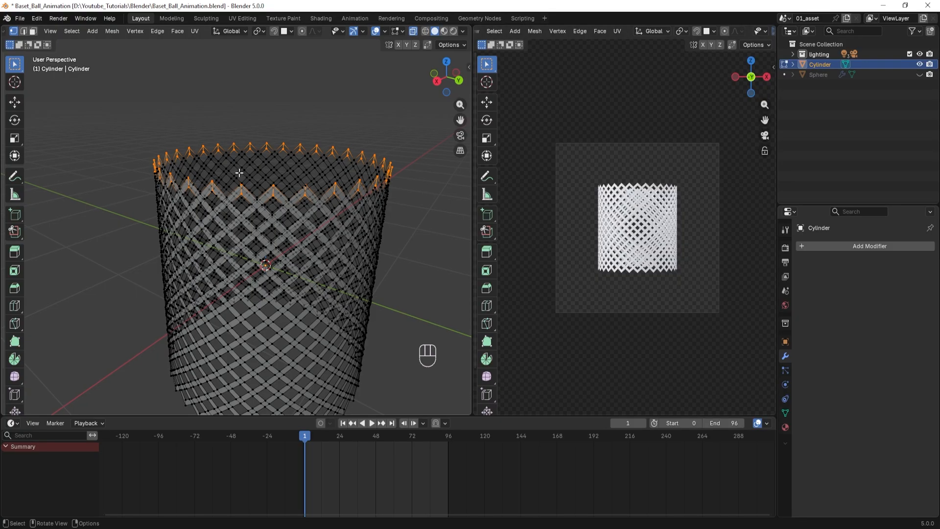
middle_click_drag(111, 171, 177, 177)
key("KP_1")
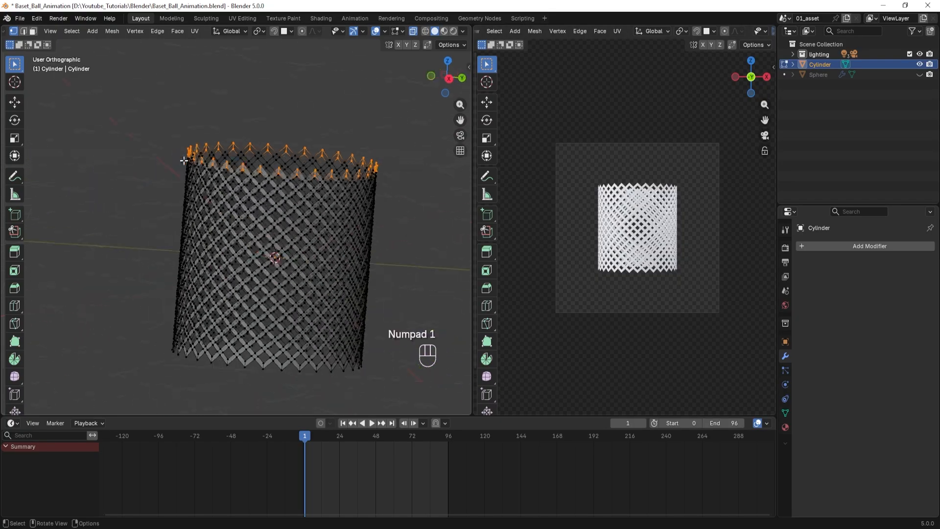
scroll(177, 177, "up", 5)
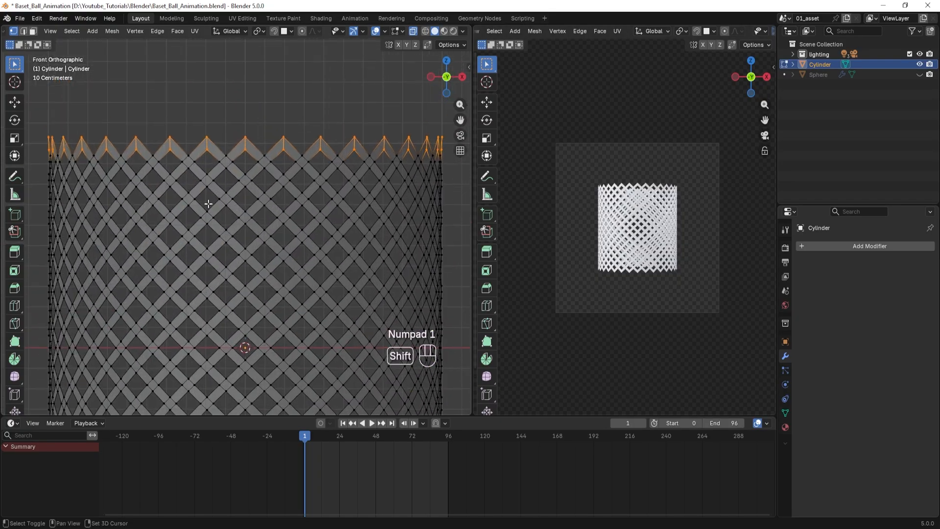
scroll(208, 204, "down", 2)
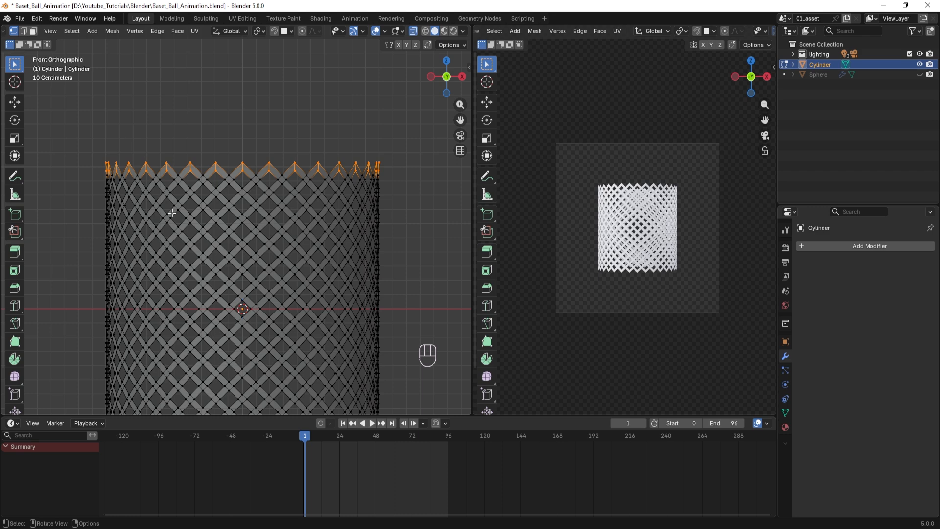
middle_click_drag(188, 236, 201, 210, "shift")
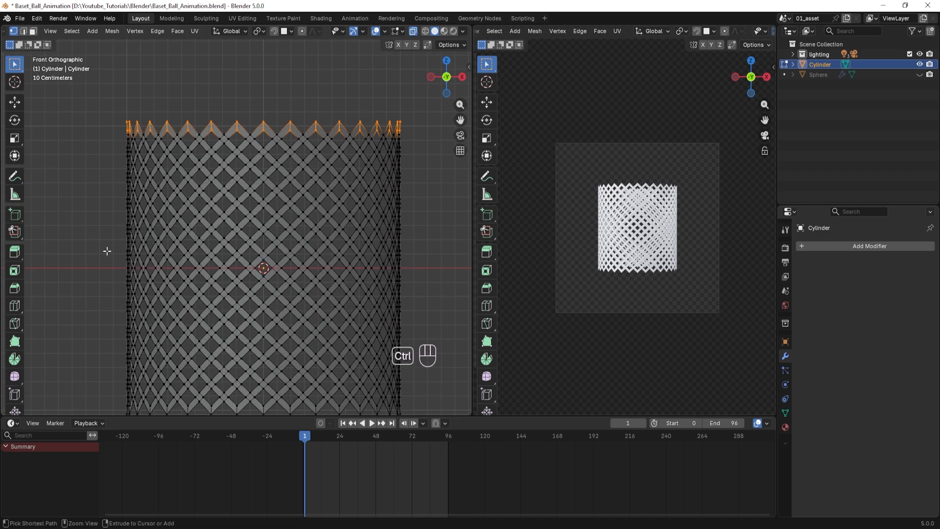
key("ctrl+b")
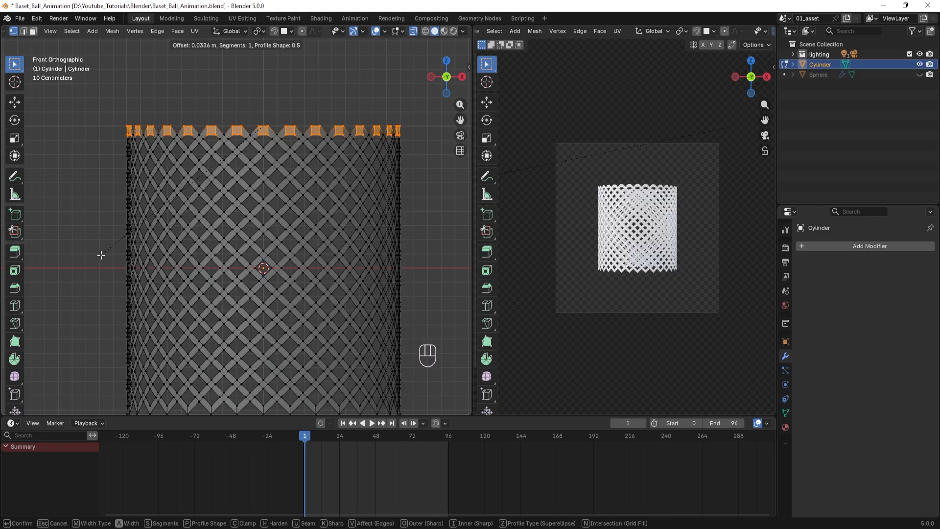
left_click(129, 229)
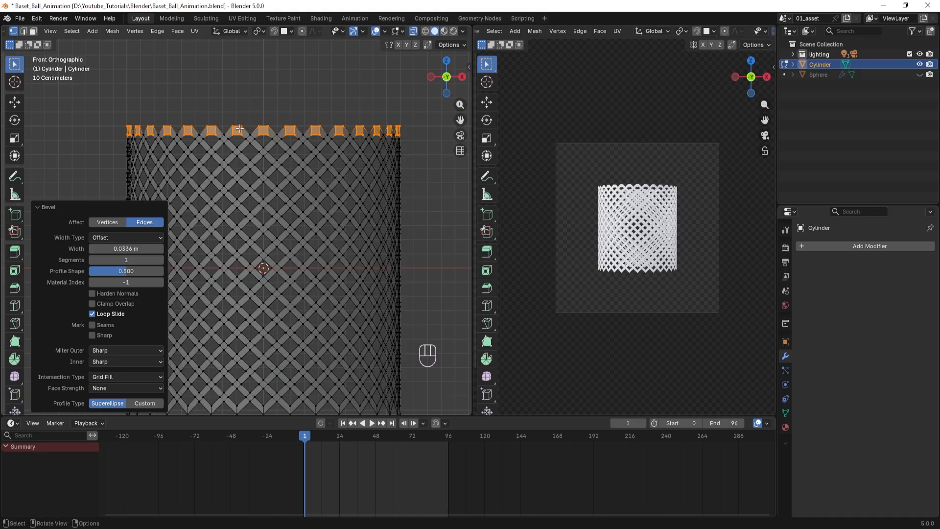
- Select only the uppermost vertices of the flattened tips and extrude them upward about 0.079 m along the global Z axis
scroll(256, 147, "down", 4)
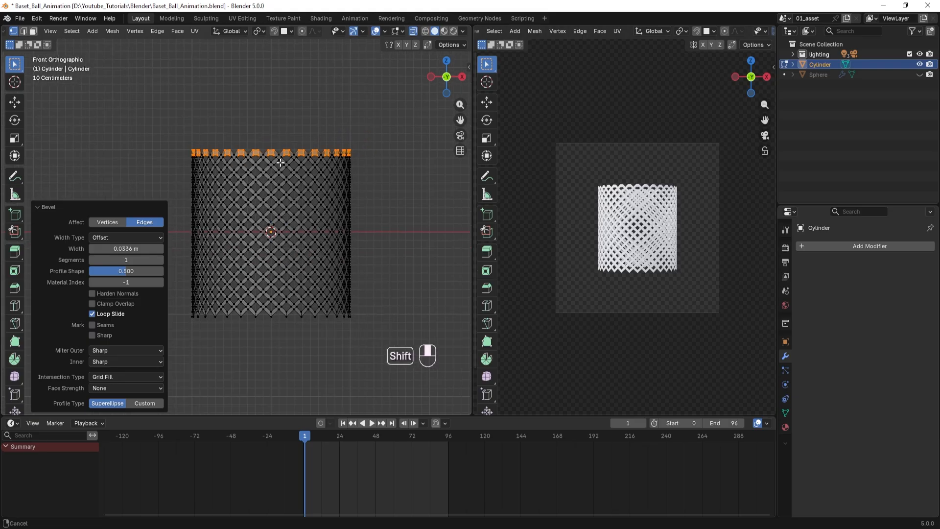
scroll(262, 192, "up", 4)
left_click(117, 116)
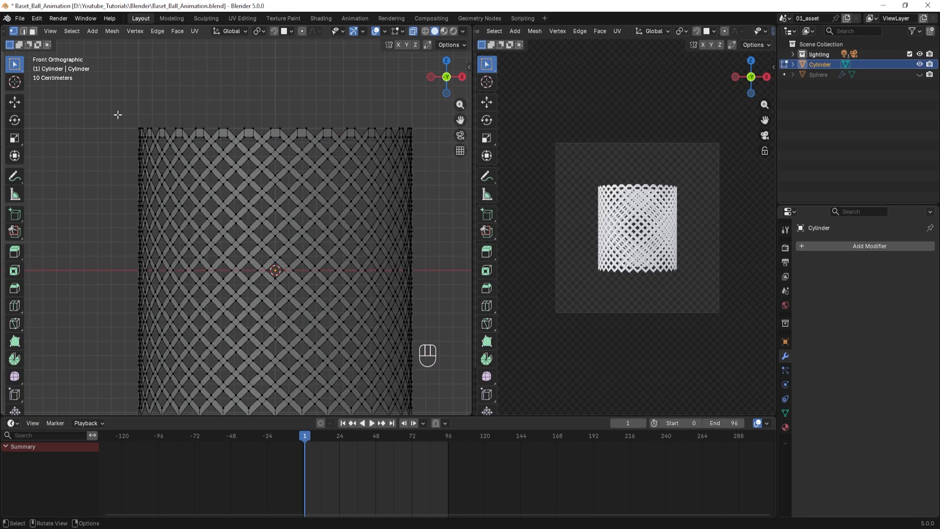
left_click_drag(120, 107, 423, 131)
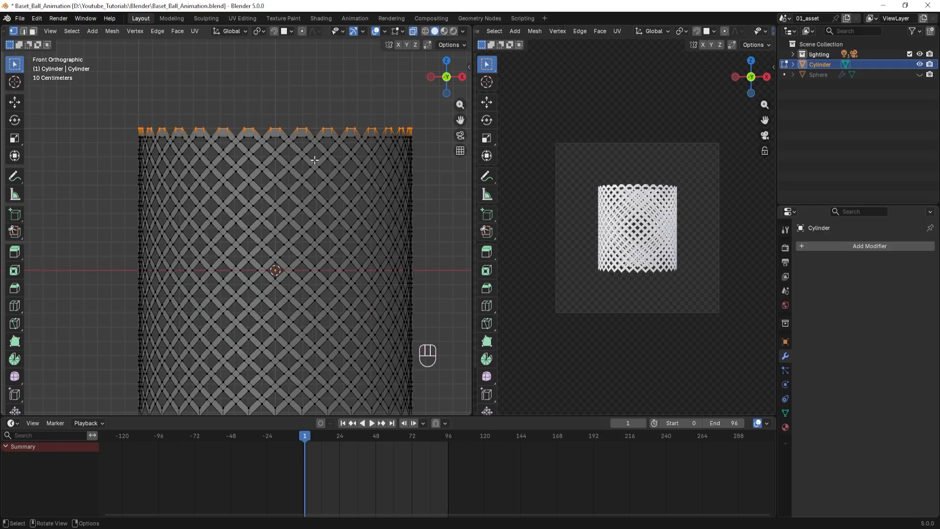
middle_click_drag(338, 165, 245, 175)
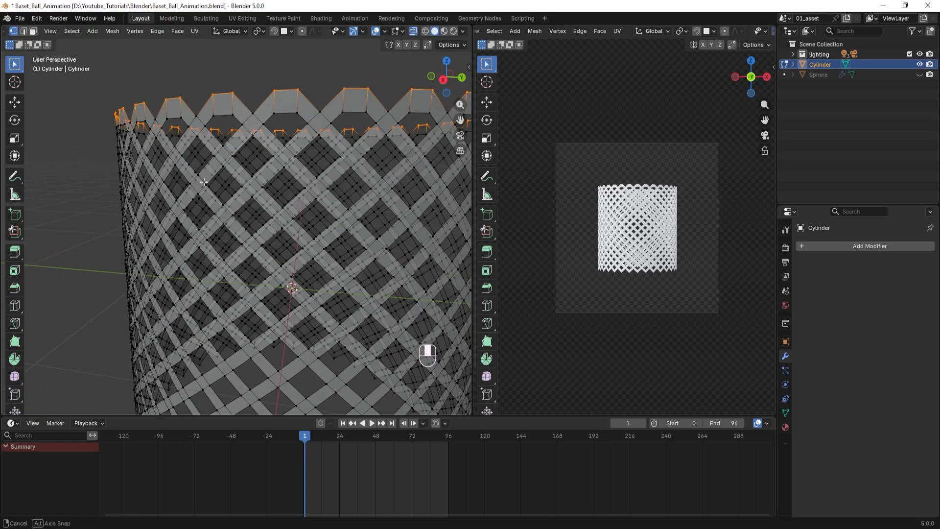
key("KP_1")
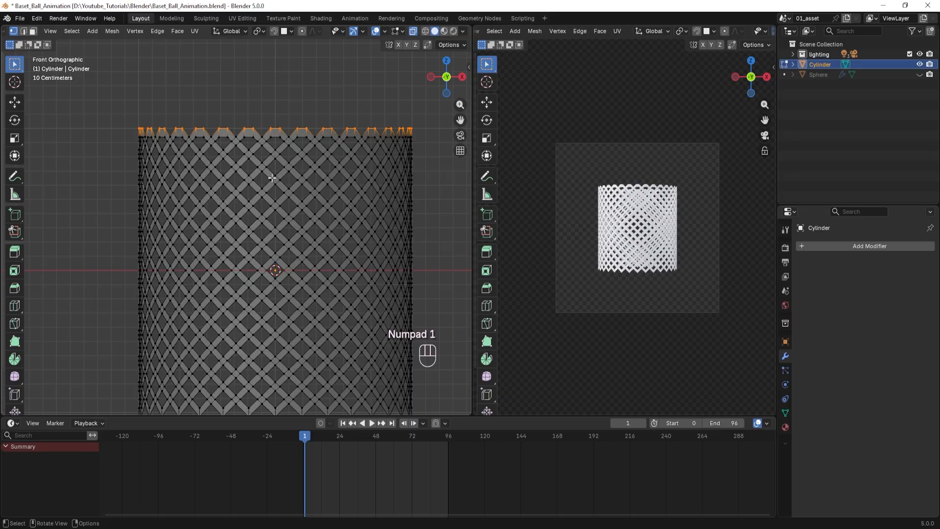
key("e")
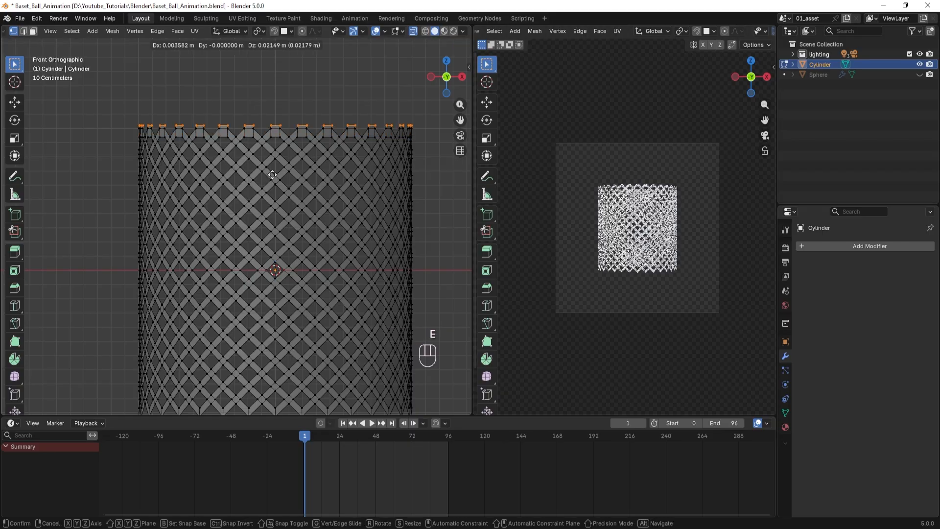
key("z")
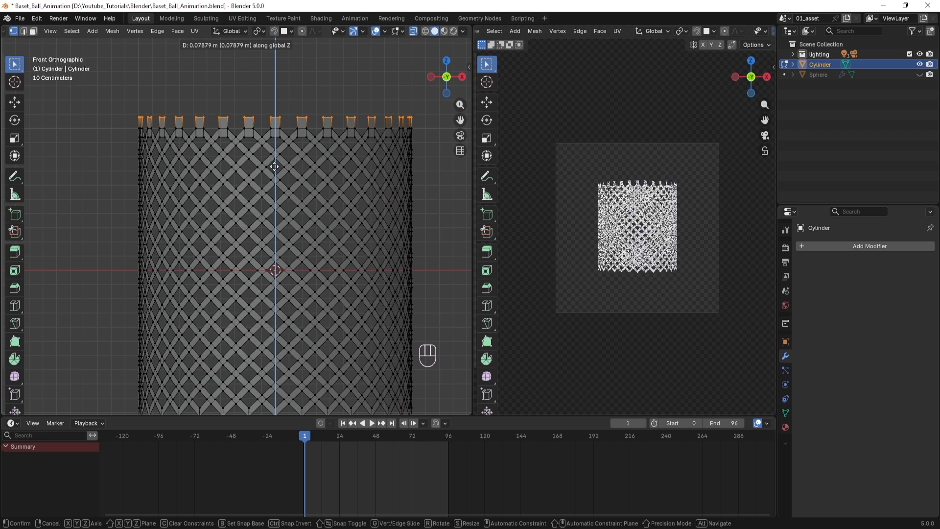
left_click(274, 167)
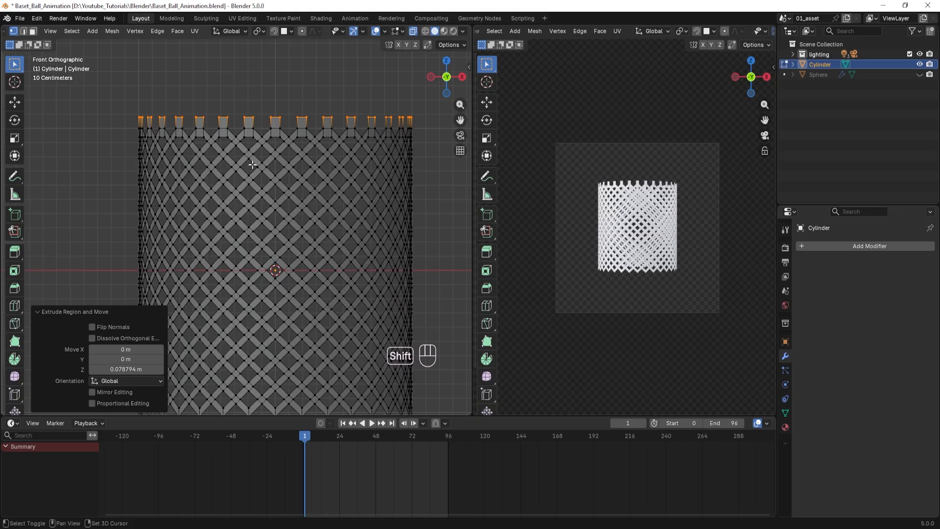
- Repeat the upward extrusion five more times to lengthen the vertical strands above the net
key("shift+r")
key("shift+r")
key("shift+r")
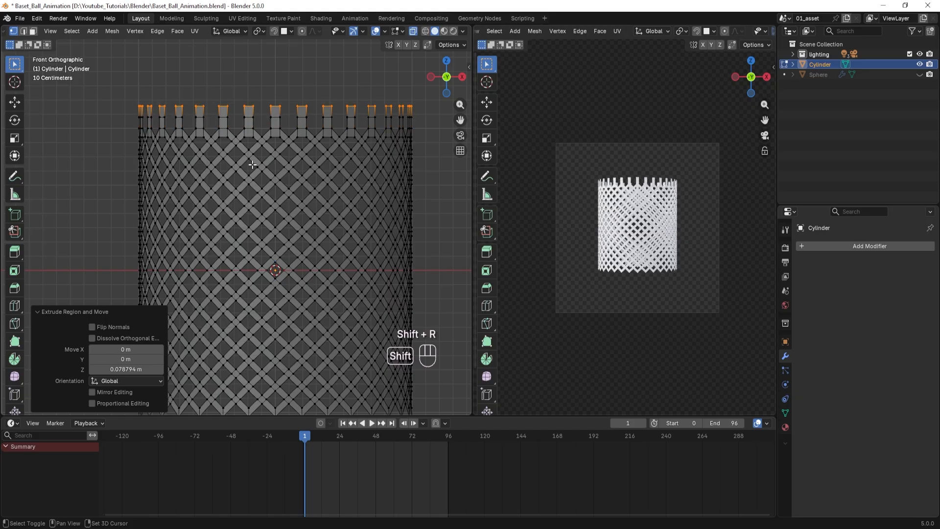
key("shift+r")
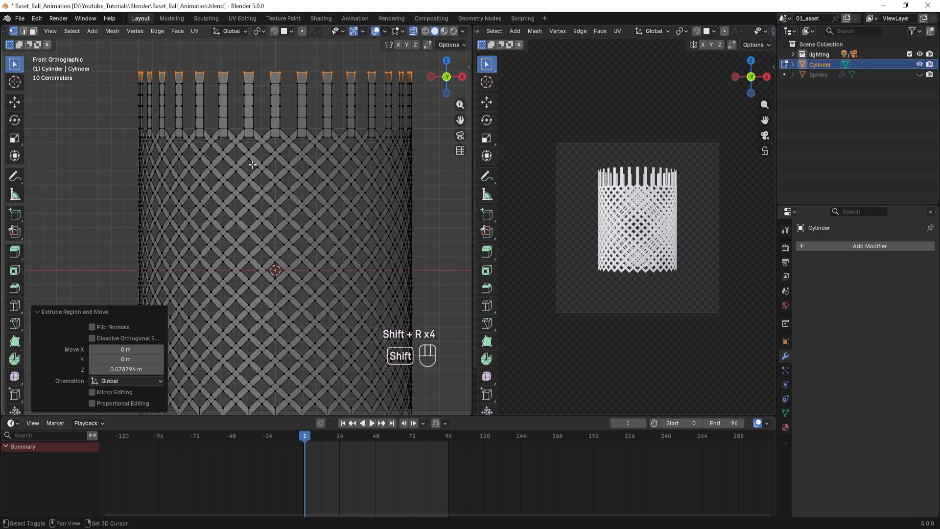
key("shift+r")
- Select the uppermost segment of every vertical strand and assign its vertices to a new vertex group
scroll(205, 133, "down", 1)
scroll(205, 132, "down", 4)
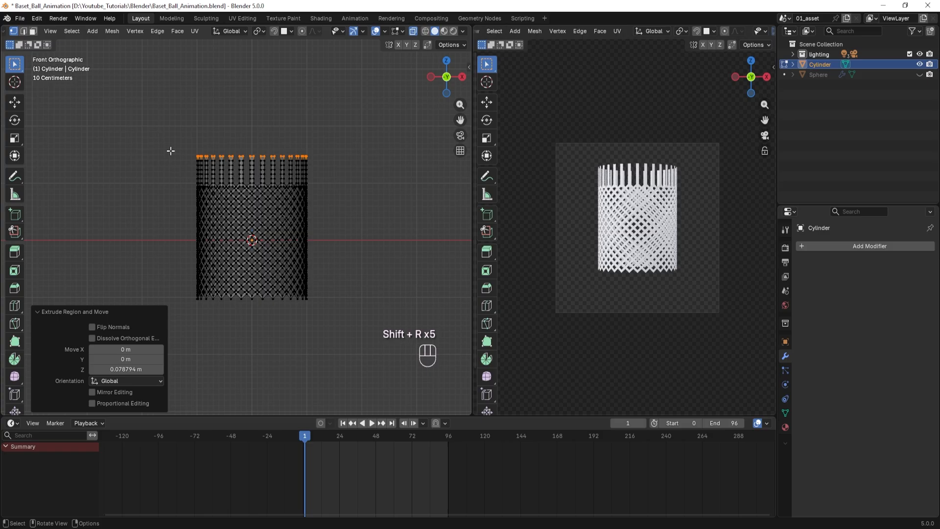
middle_click_drag(170, 154, 173, 174, "shift")
scroll(173, 175, "up", 4)
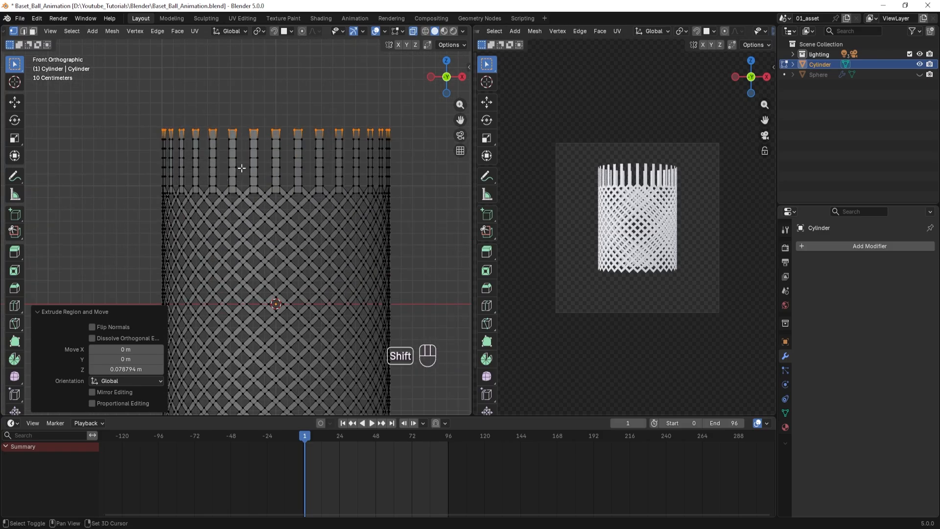
middle_click_drag(241, 168, 245, 177, "shift")
left_click(146, 150)
left_click_drag(154, 121, 405, 152)
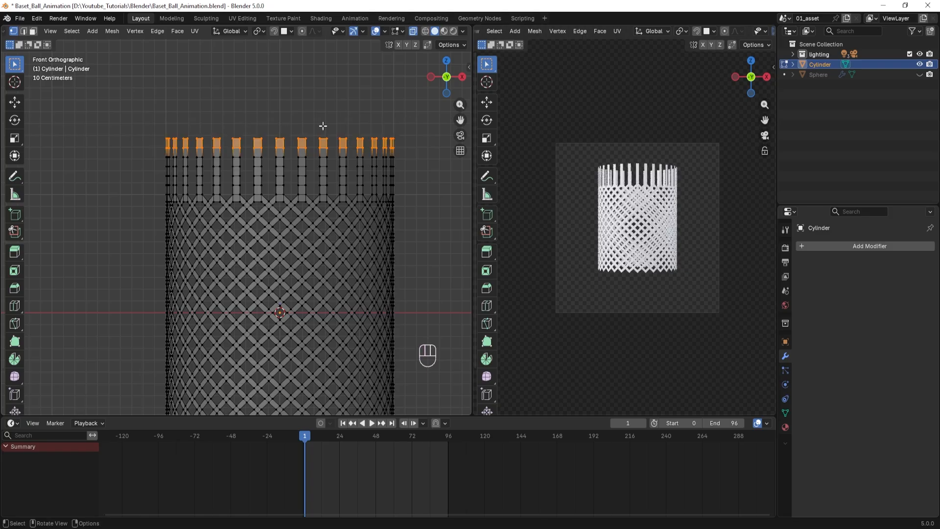
left_click(785, 412)
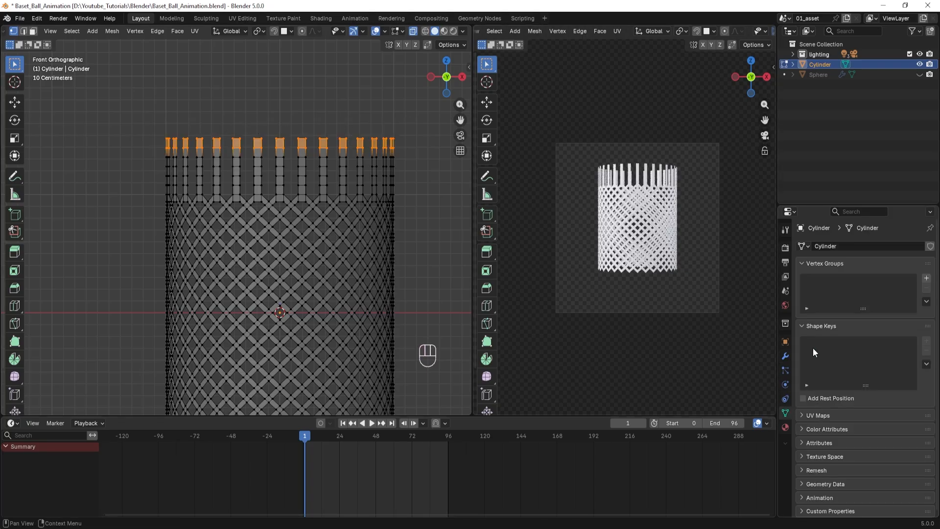
left_click(926, 279)
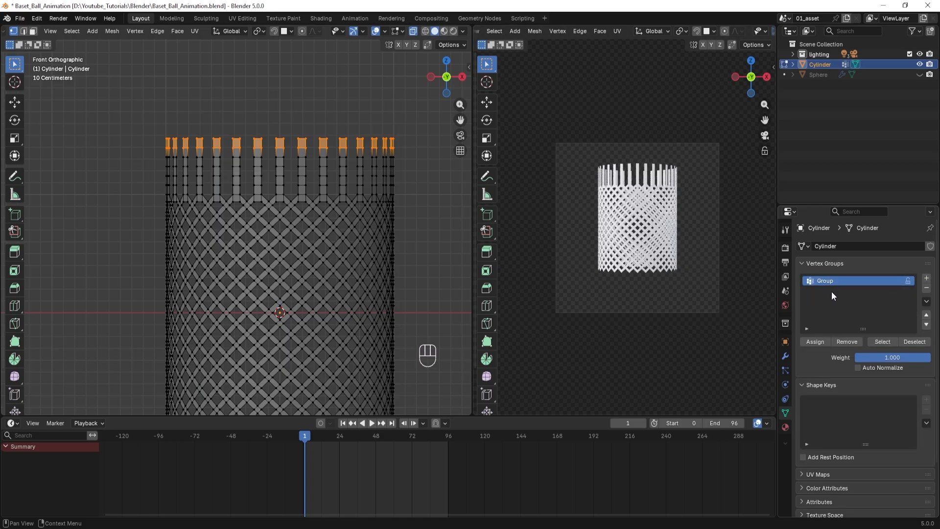
left_click(814, 341)
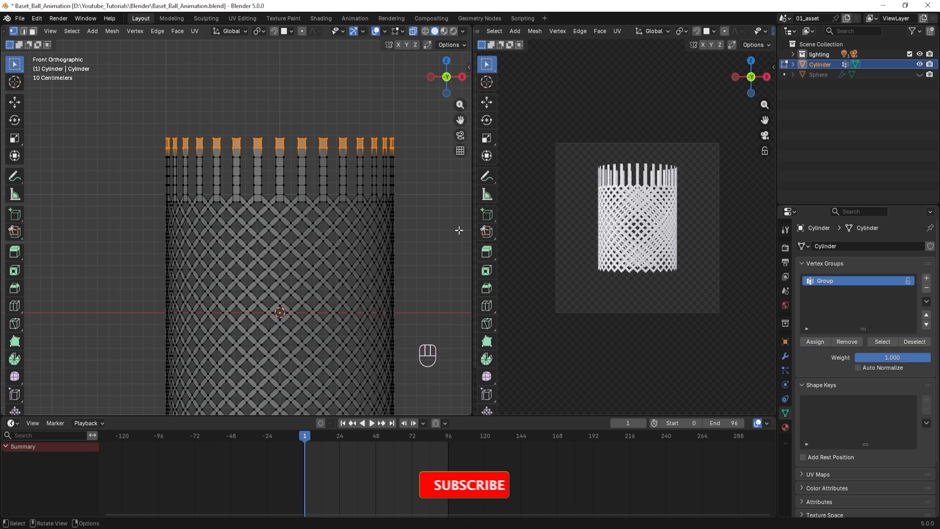
scroll(387, 218, "down", 3)
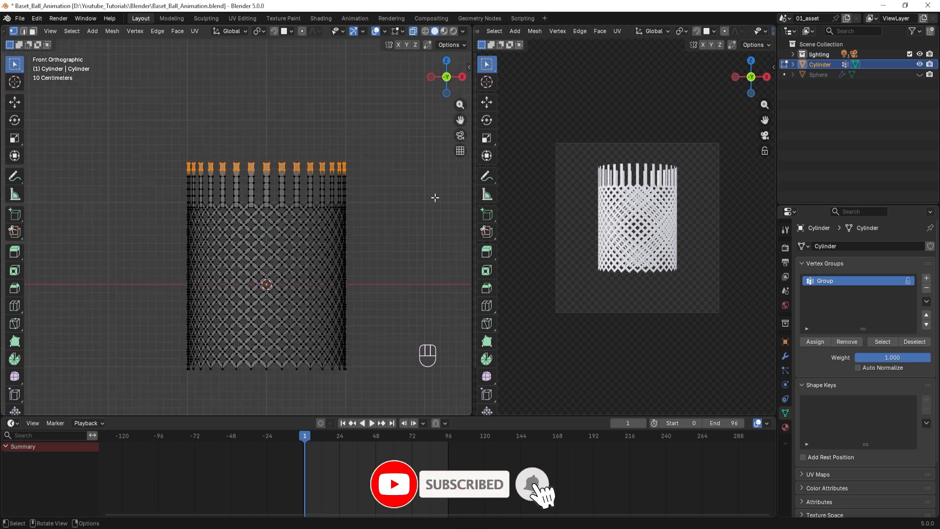
mouse_move(388, 216)
middle_mouse_down("shift")
mouse_move(350, 191)
mouse_move(380, 204)
middle_mouse_up("shift")
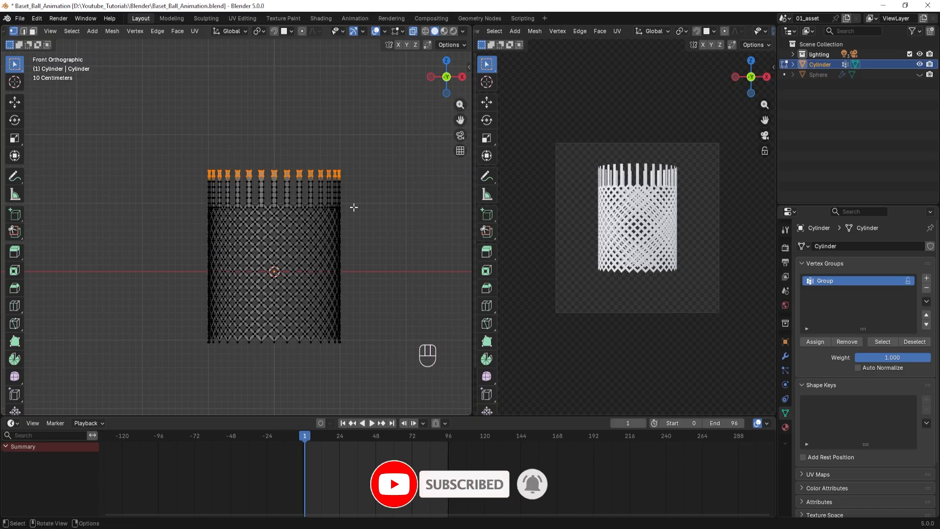
scroll(354, 209, "up", 3)
scroll(355, 209, "down", 2)
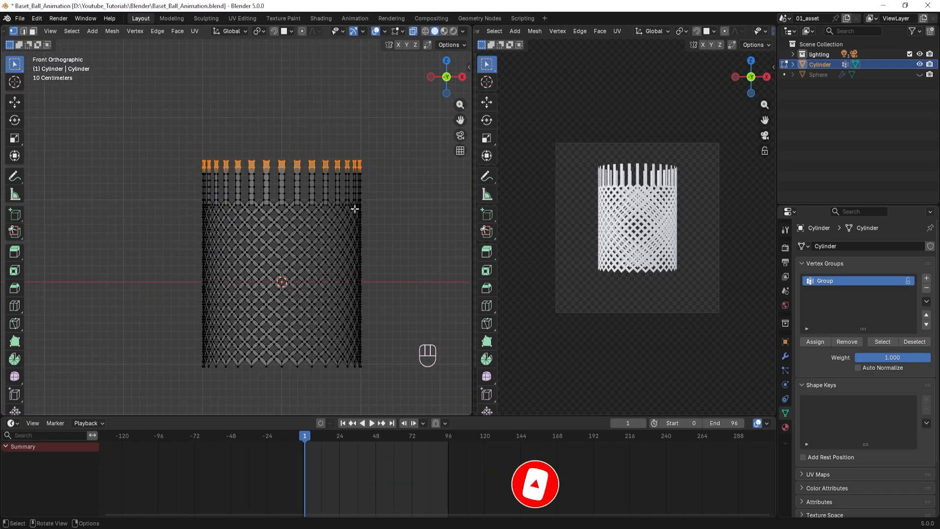
- Leave mesh editing and move the whole net down about 1.479 m along Z so its strand tops meet the world origin
key("Tab")
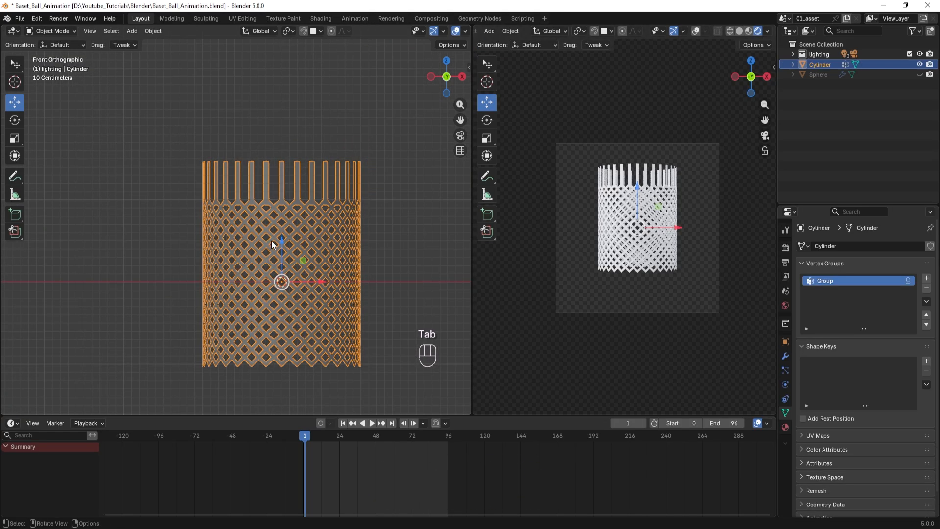
left_click_drag(280, 239, 280, 360)
scroll(272, 324, "up", 5)
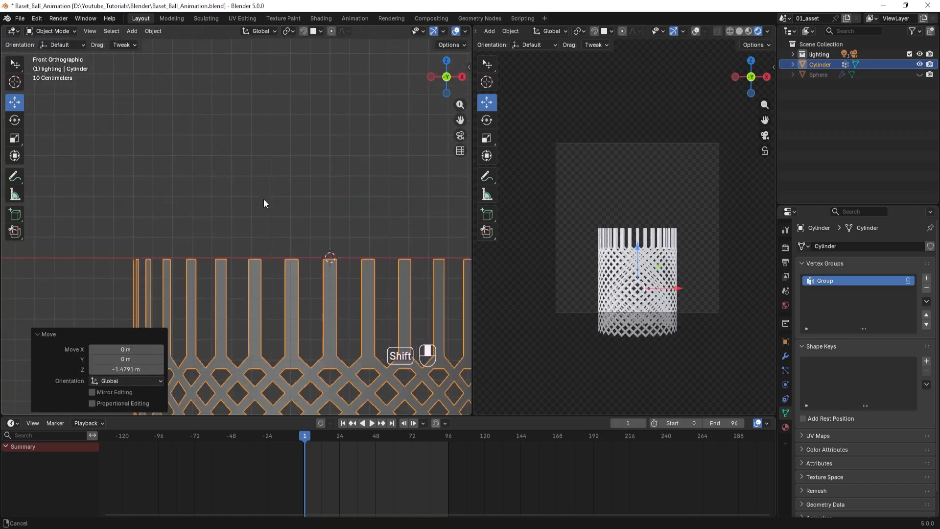
scroll(273, 201, "down", 3)
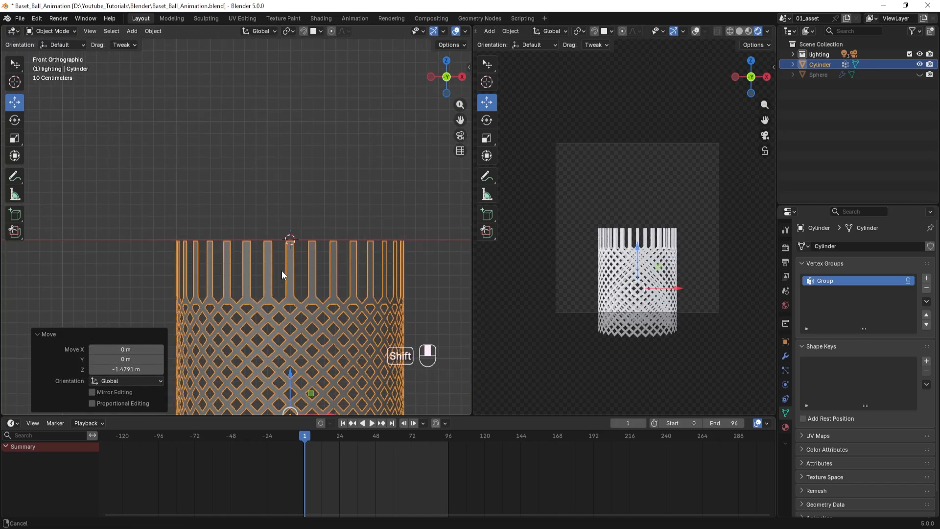
middle_click_drag(281, 270, 266, 178, "shift")
scroll(263, 227, "down", 4)
middle_click_drag(239, 255, 234, 192, "shift")
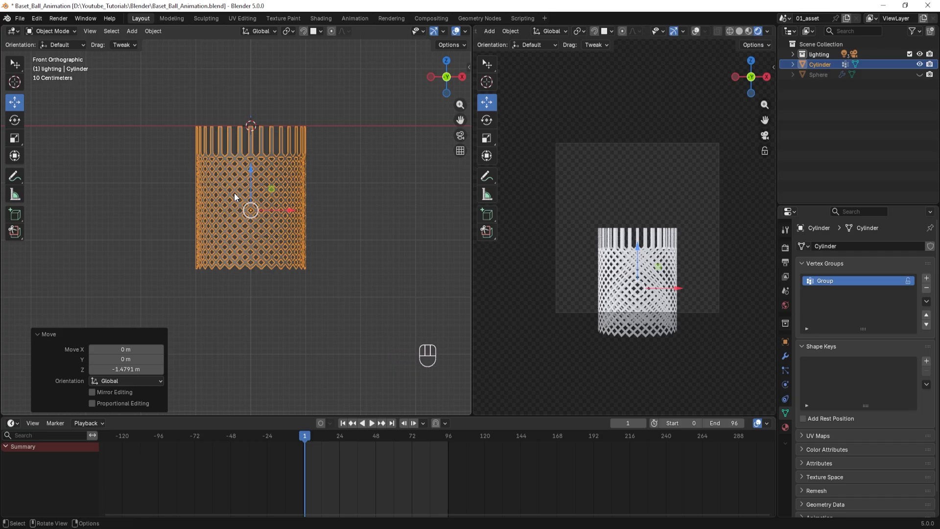
- Select the pointed tips all around the net's bottom rim, including those on the far side, in mesh editing
key("Tab")
scroll(215, 325, "up", 2)
middle_click_drag(230, 336, 238, 304, "shift")
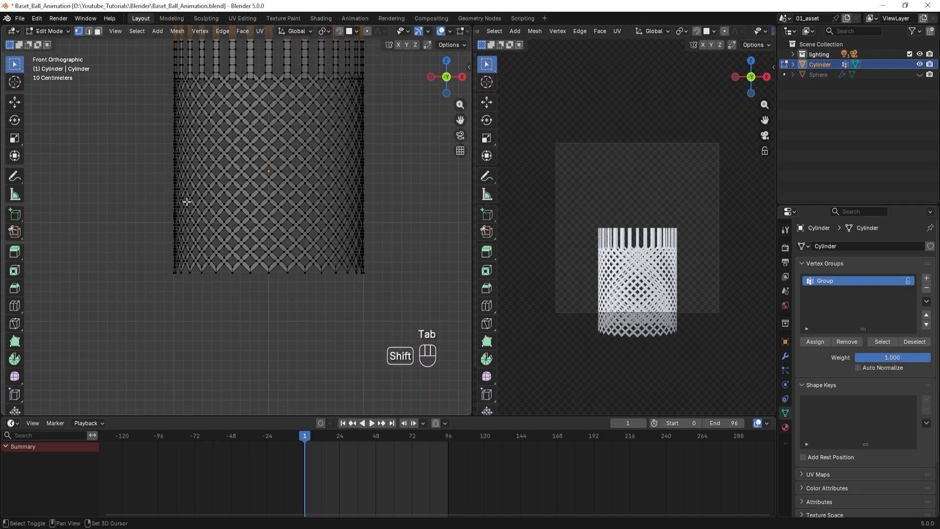
scroll(206, 267, "up", 2)
scroll(166, 306, "up", 2)
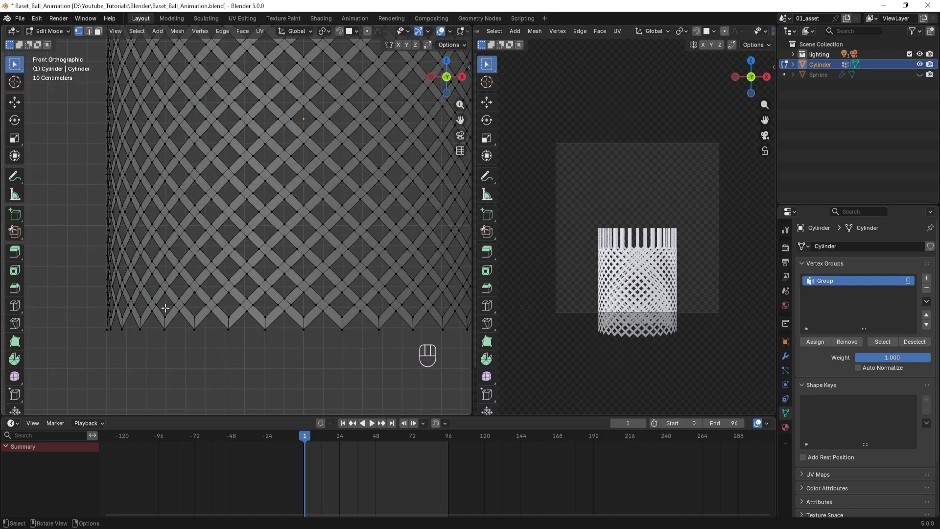
middle_click_drag(207, 323, 195, 297, "shift")
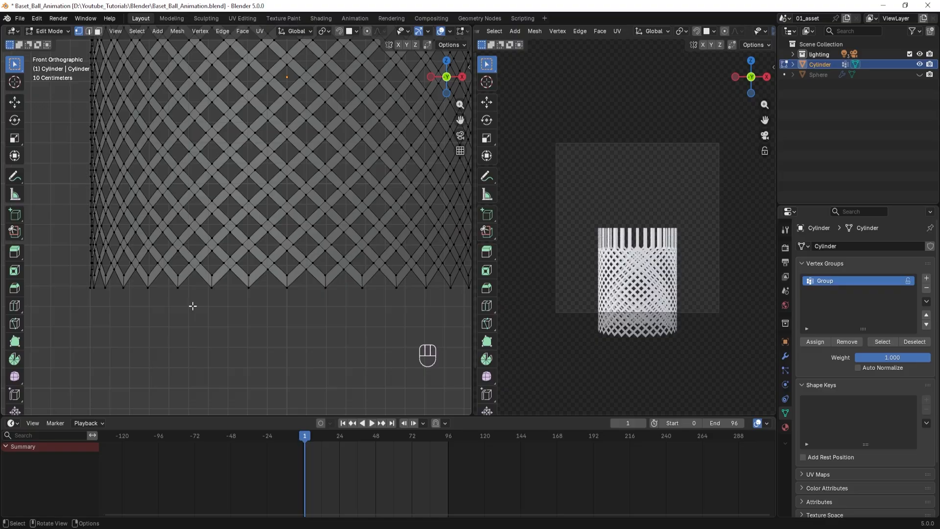
scroll(76, 280, "down", 1)
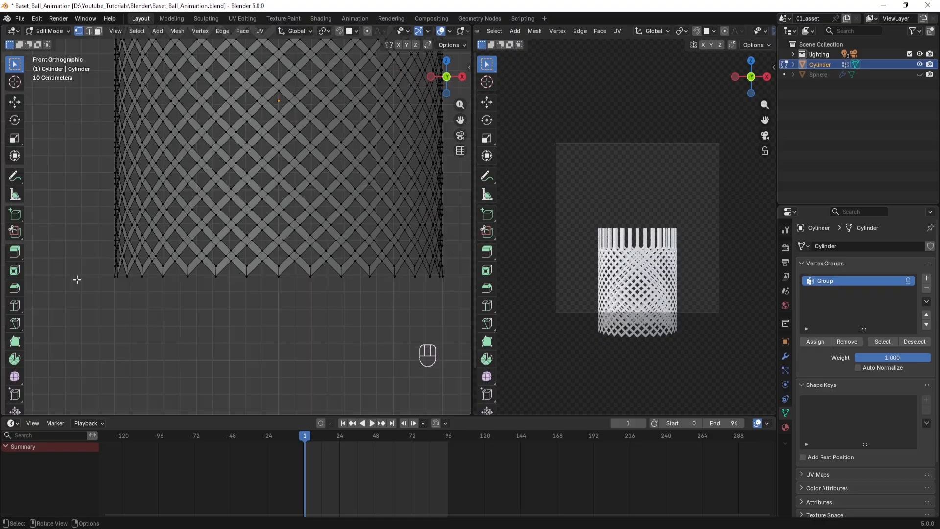
middle_click_drag(175, 302, 161, 310, "shift")
scroll(163, 301, "down", 1)
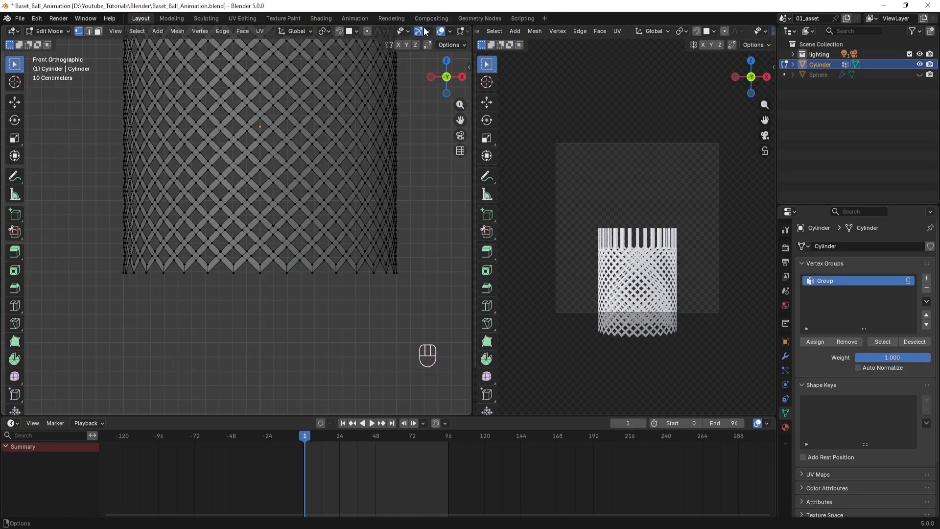
scroll(410, 32, "down", 5)
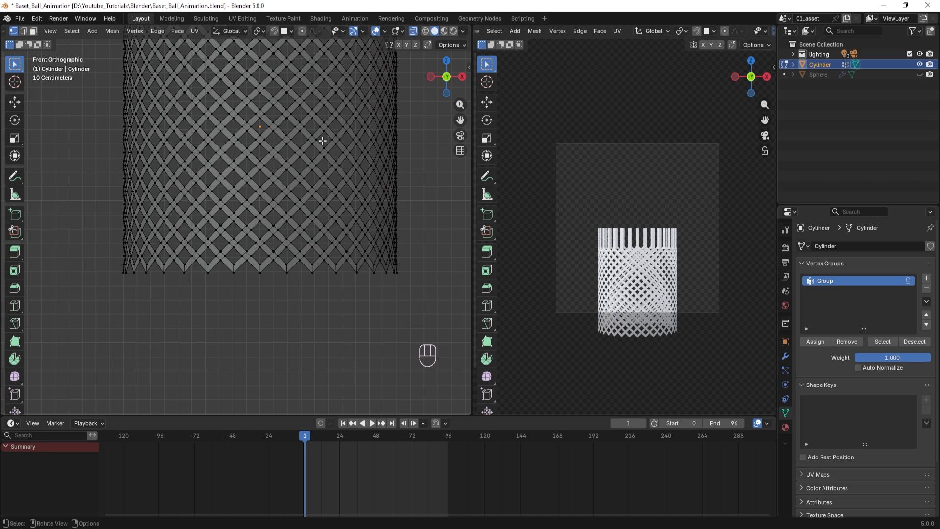
left_click_drag(116, 262, 404, 307)
scroll(279, 264, "down", 6)
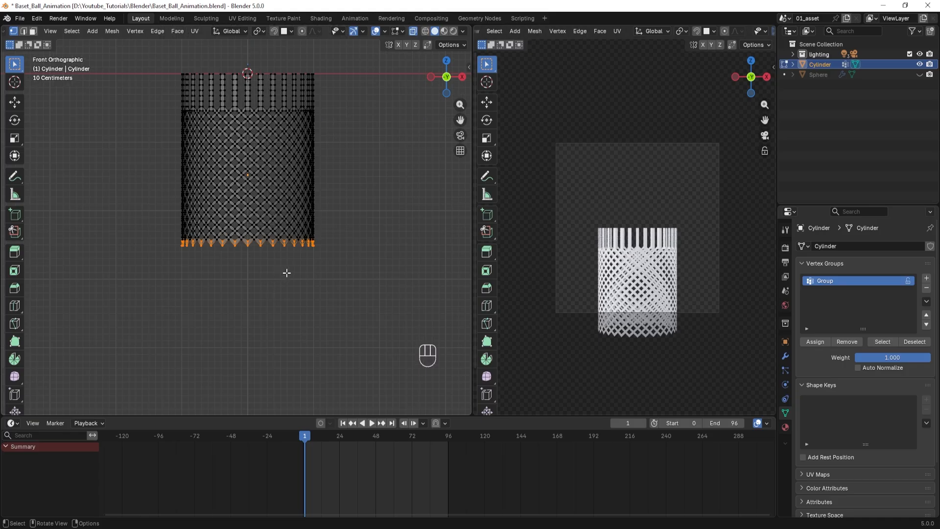
middle_click_drag(305, 274, 319, 304, "shift")
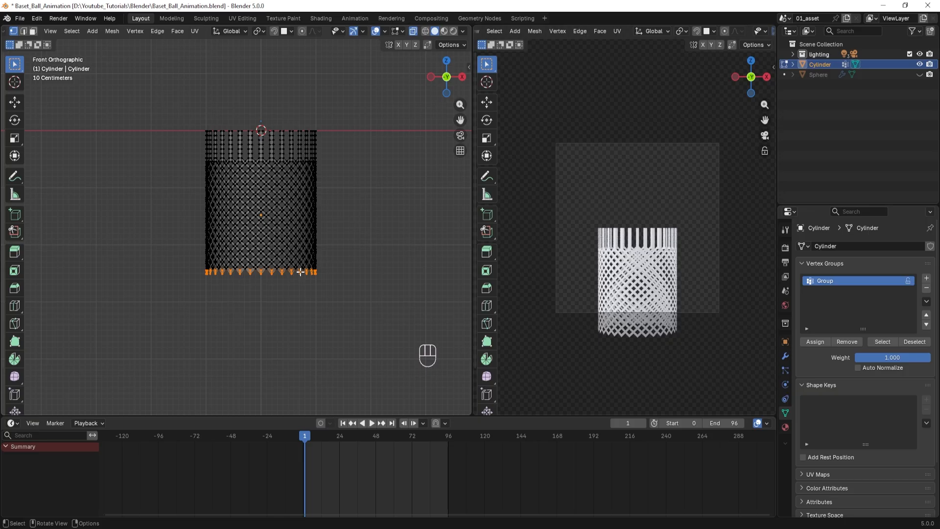
- Scale the bottom tips to about 0.692 using smooth proportional editing with a size of about 1.718 to taper the net
left_click(302, 31)
key("s")
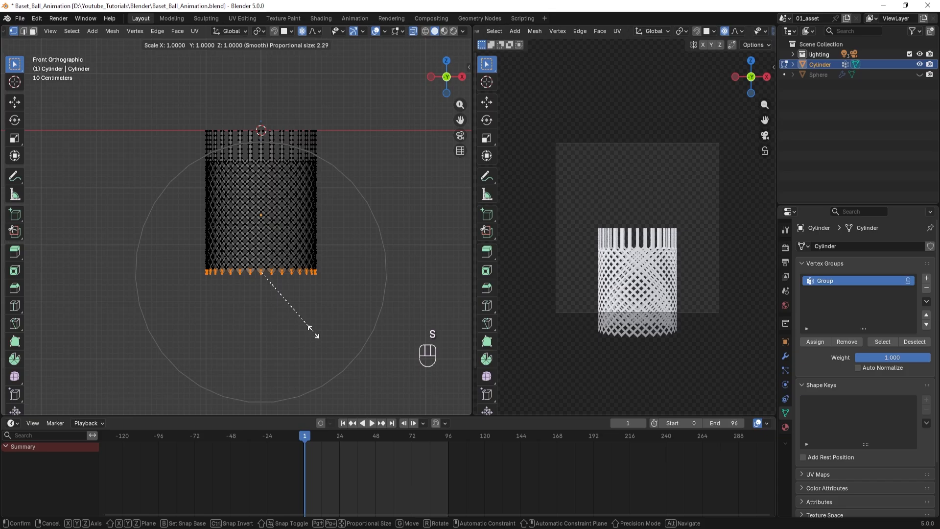
scroll(310, 329, "up", 2)
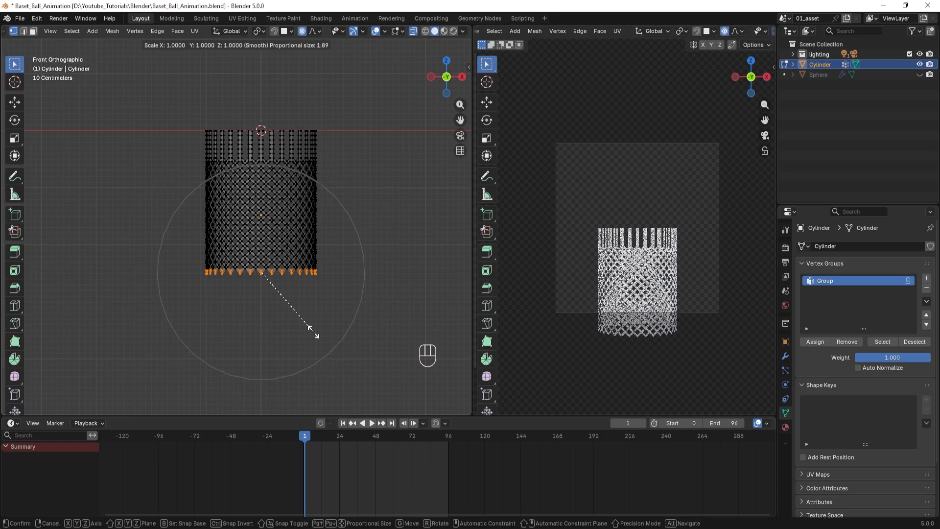
scroll(310, 329, "up", 6)
scroll(310, 328, "down", 1)
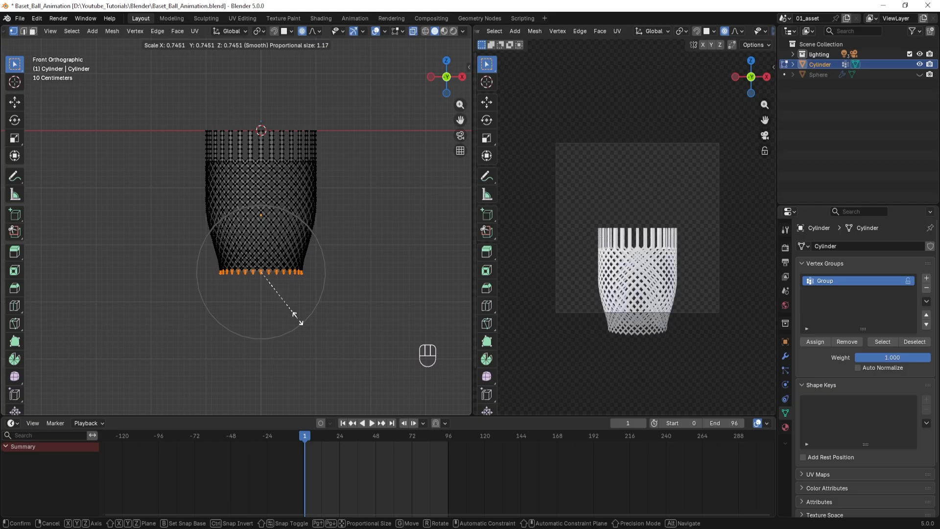
scroll(297, 318, "down", 6)
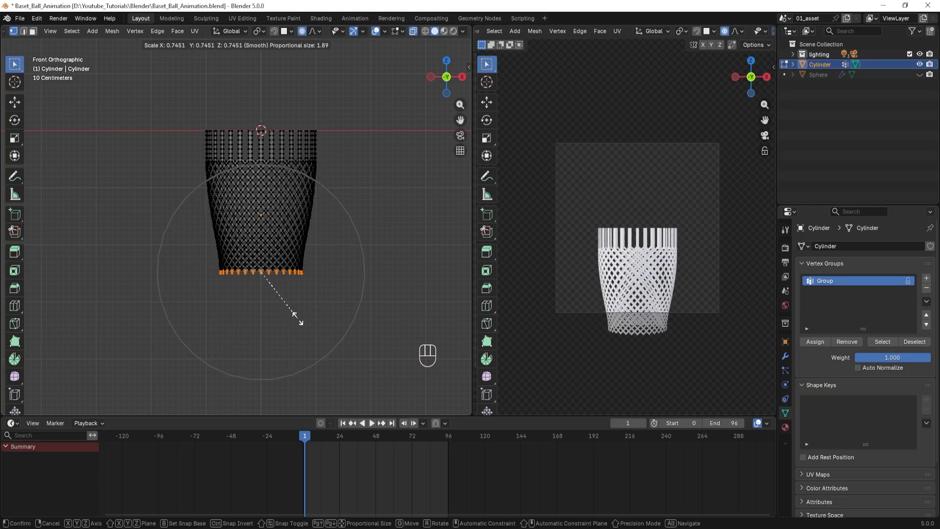
scroll(297, 318, "down", 2)
scroll(297, 318, "up", 2)
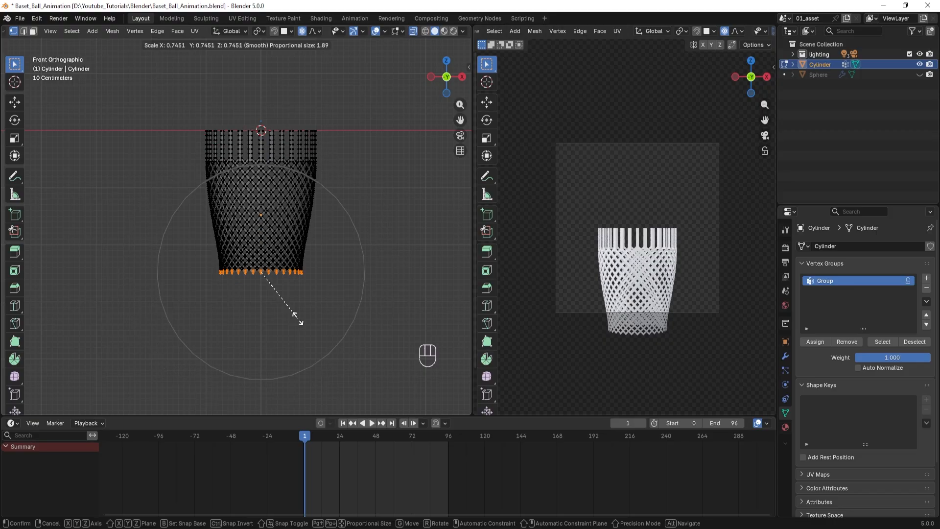
scroll(297, 318, "up", 2)
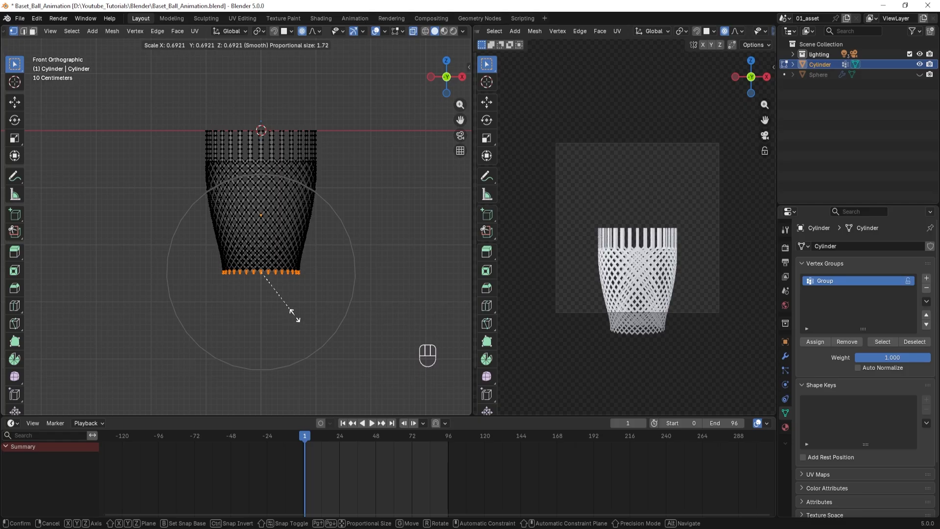
scroll(296, 317, "up", 2)
scroll(296, 317, "up", 1)
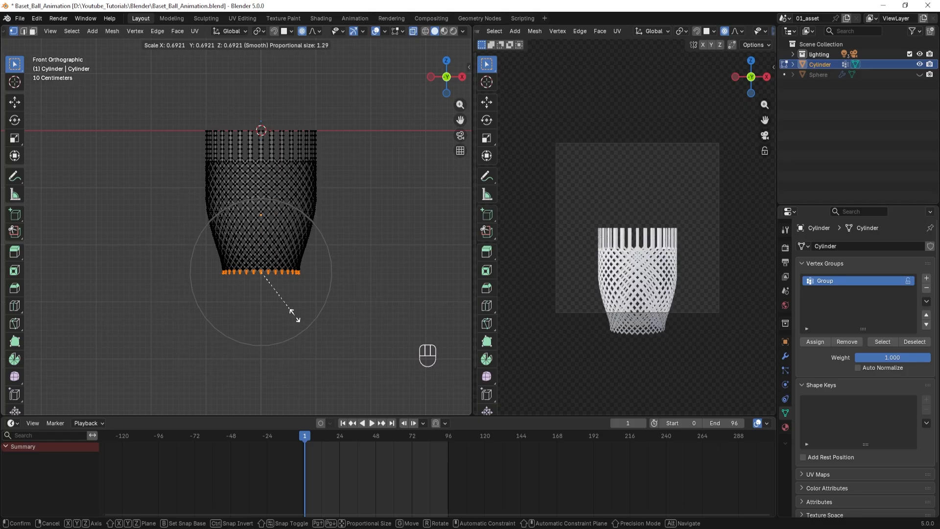
scroll(295, 317, "down", 2)
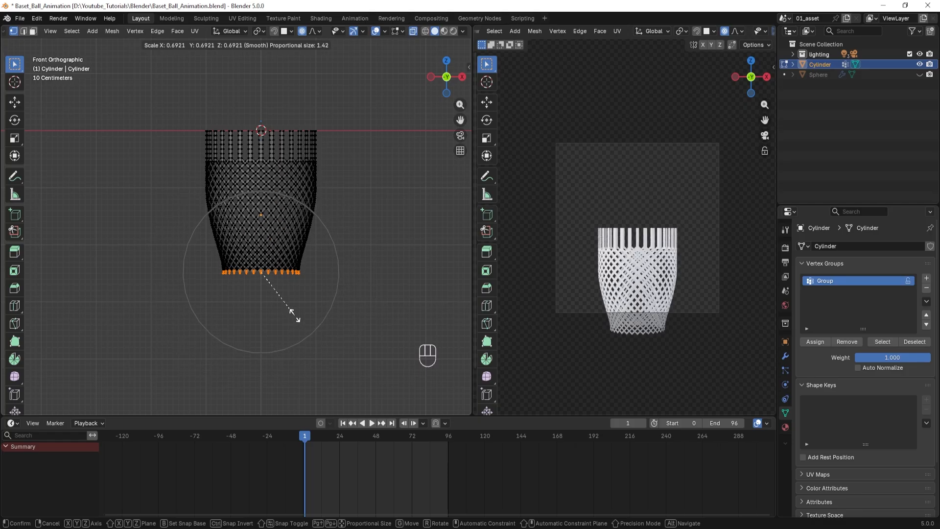
scroll(296, 316, "down", 1)
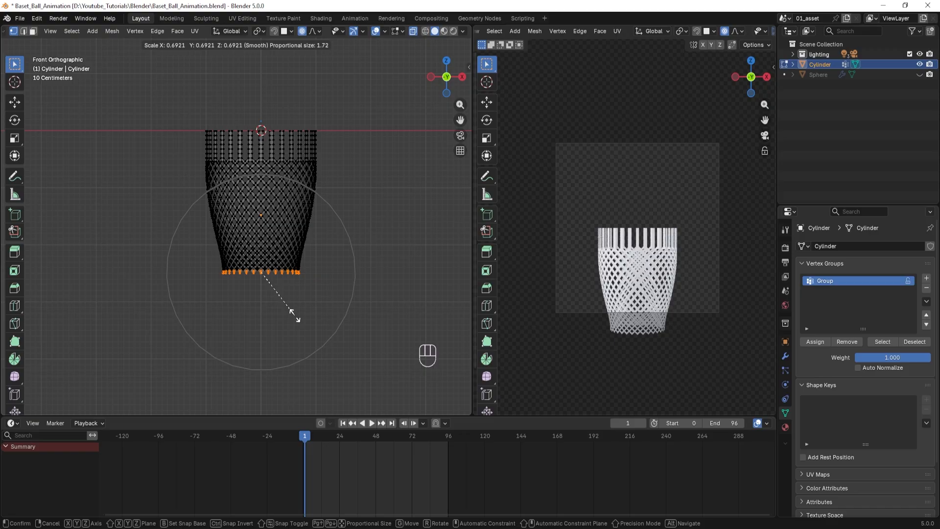
left_click(295, 316)
scroll(245, 297, "down", 4)
middle_click_drag(262, 286, 273, 299, "shift")
scroll(255, 268, "up", 4)
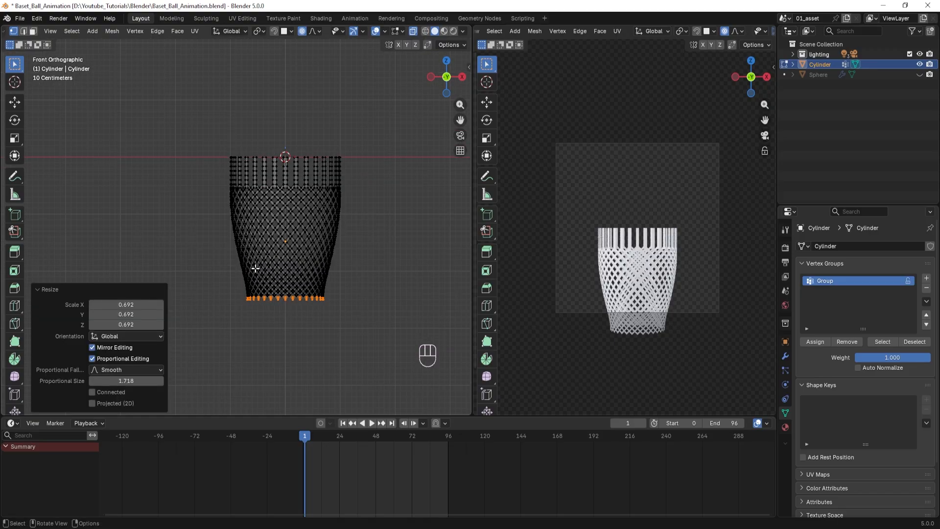
scroll(253, 267, "up", 4)
middle_click_drag(170, 232, 148, 226, "shift")
scroll(154, 225, "down", 6)
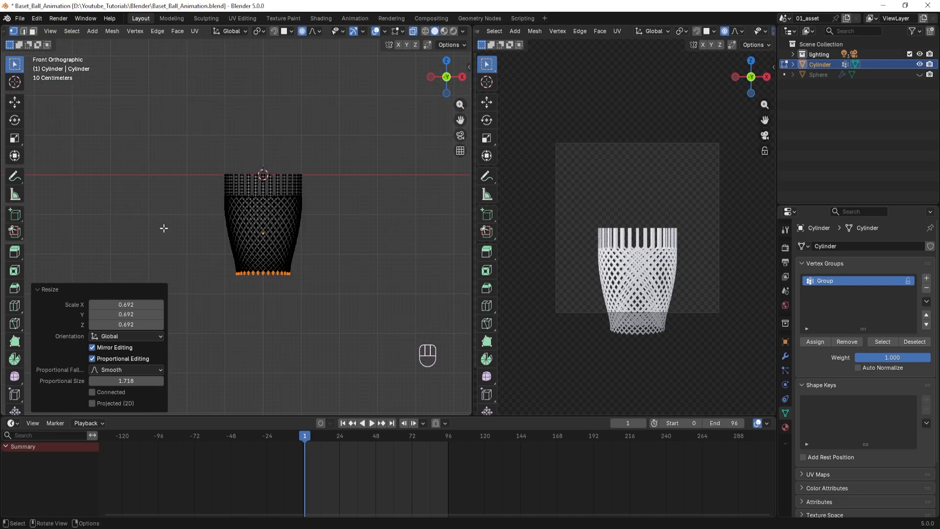
- Return to Object Mode and add a Solidify modifier to the net
key("Tab")
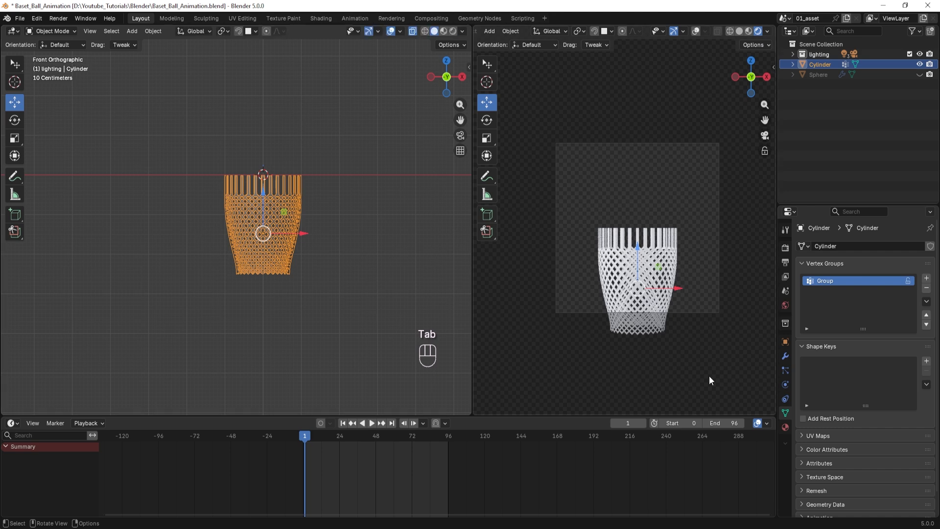
left_click(785, 356)
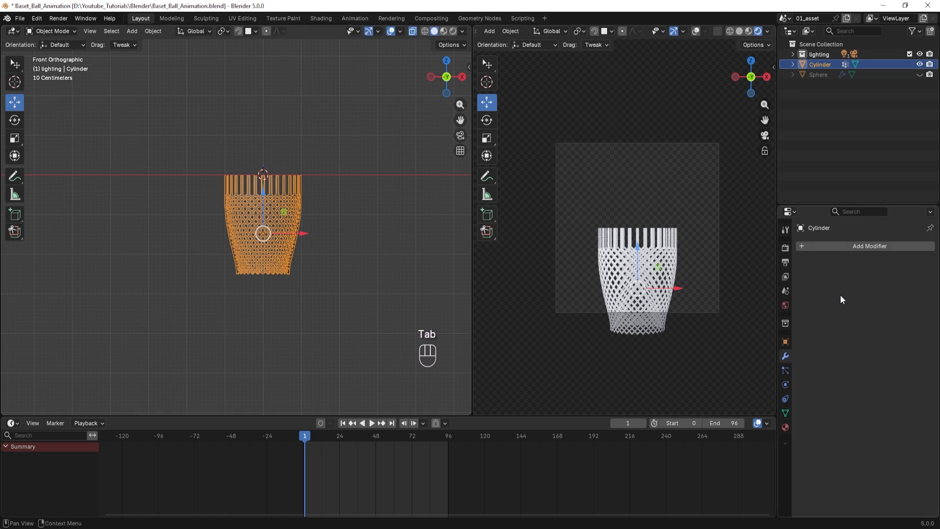
left_click(850, 242)
left_click(851, 242)
type("soli")
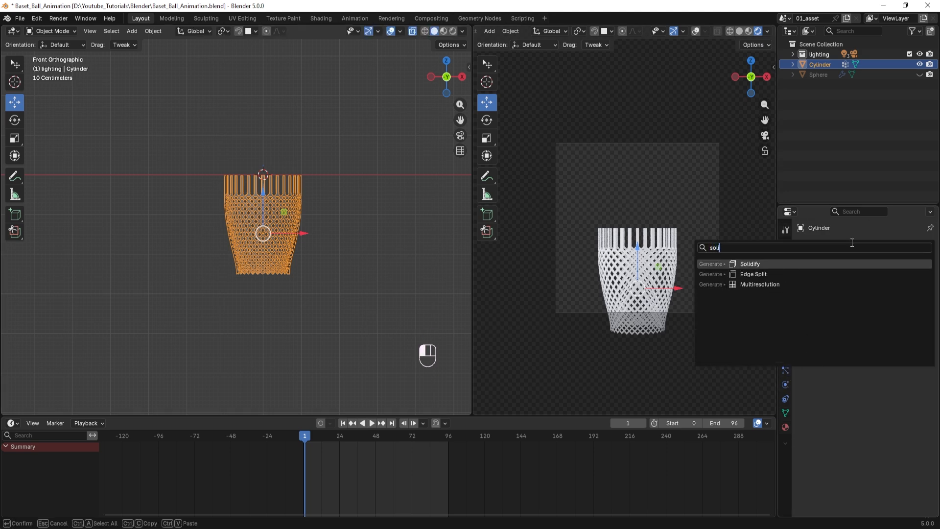
key("Return")
left_click(307, 296)
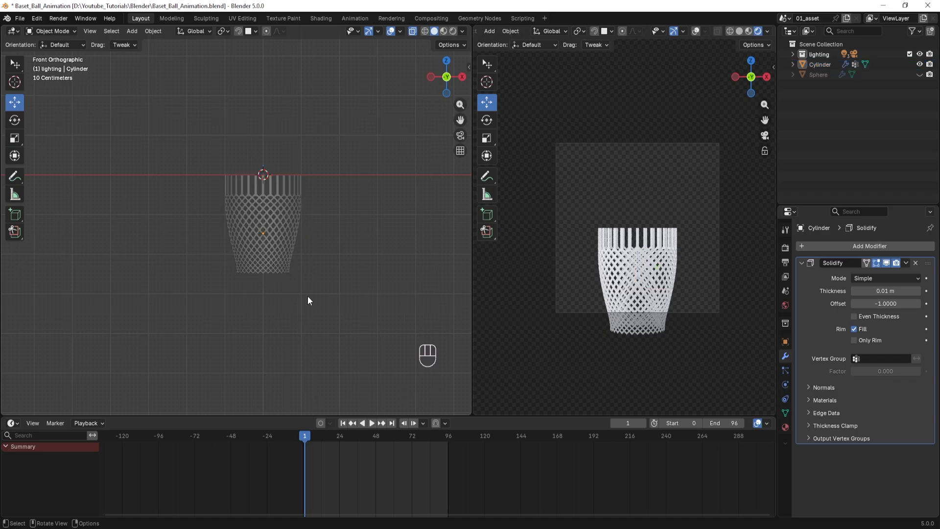
middle_click_drag(294, 298, 286, 296, "shift")
- Add Cloth physics to the net, play the simulation to test it, and return to frame 1
left_click(215, 217)
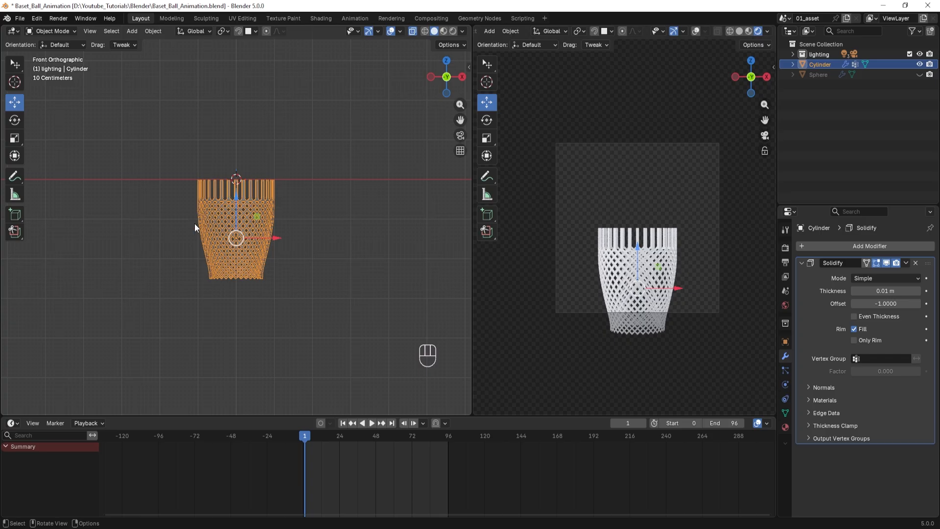
left_click(785, 385)
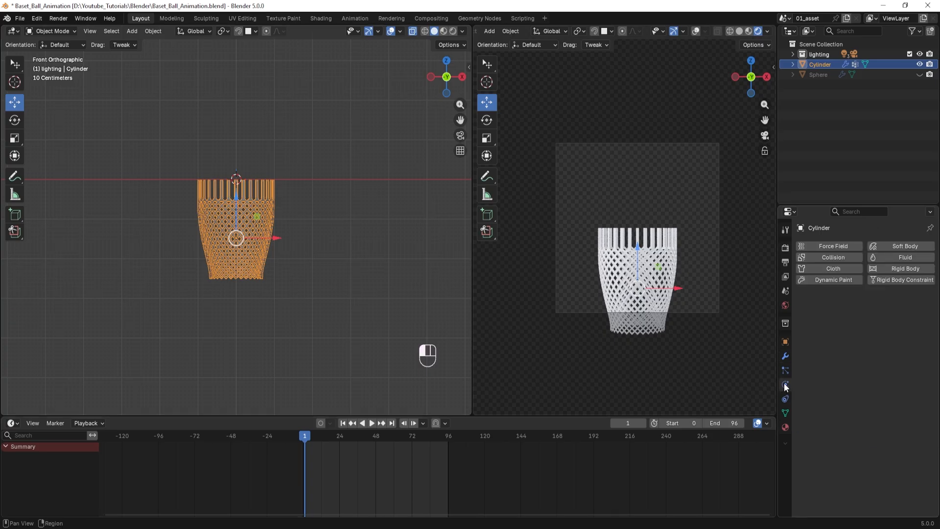
left_click(830, 269)
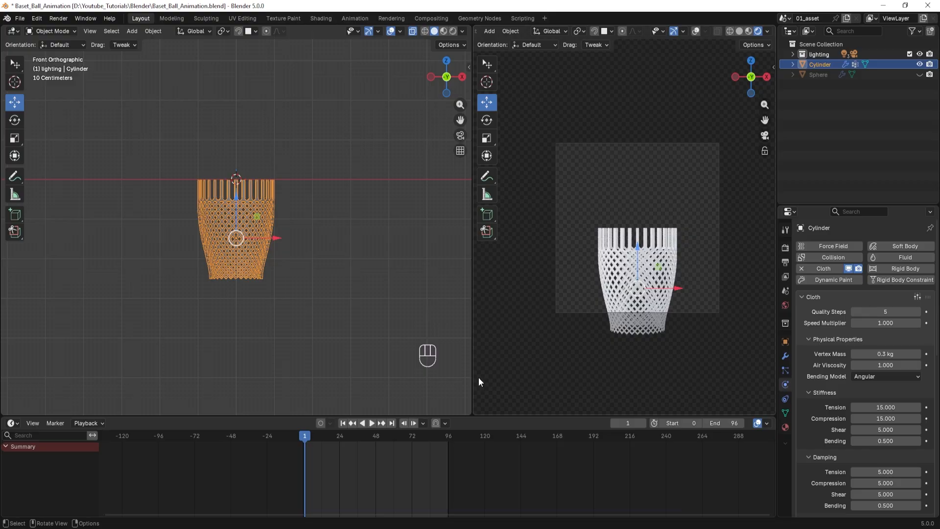
left_click(371, 422)
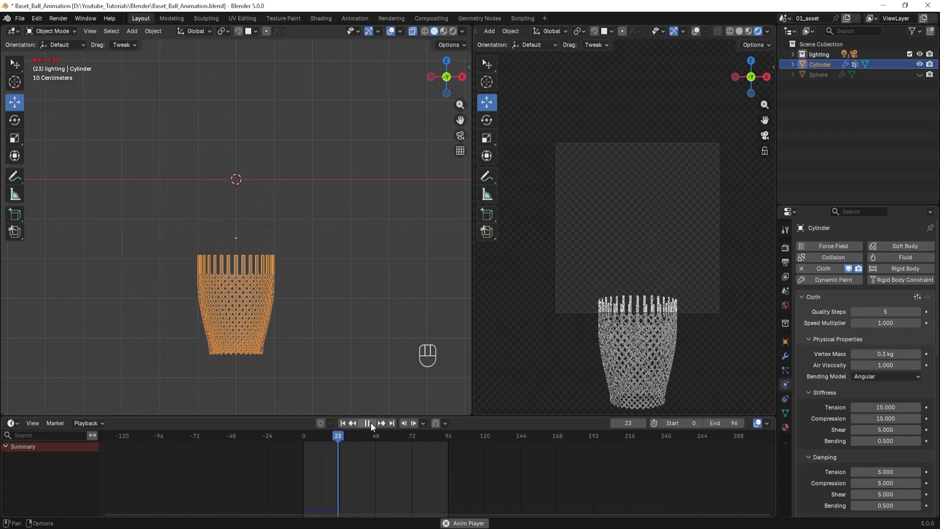
left_click_drag(363, 439, 305, 439)
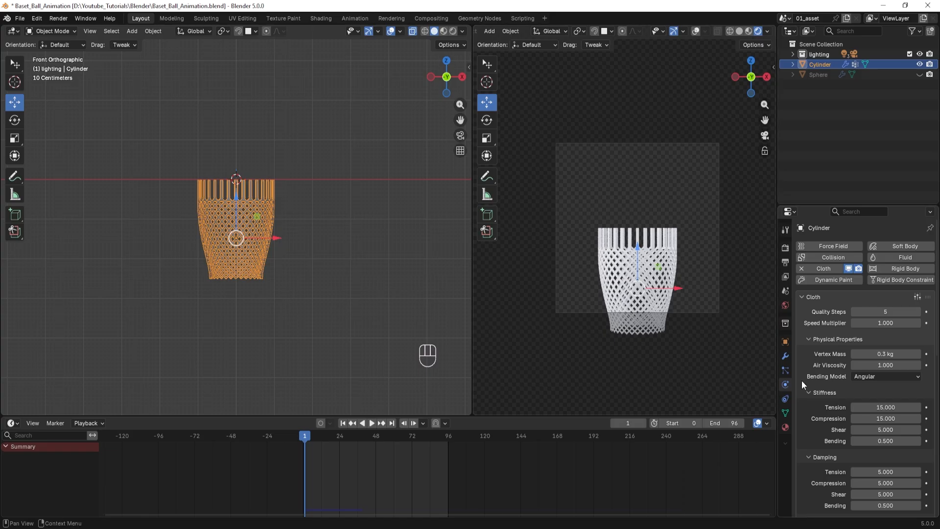
- Set the vertex group named Group as the pin group in the Shape settings of the net's cloth simulation
left_click(785, 413)
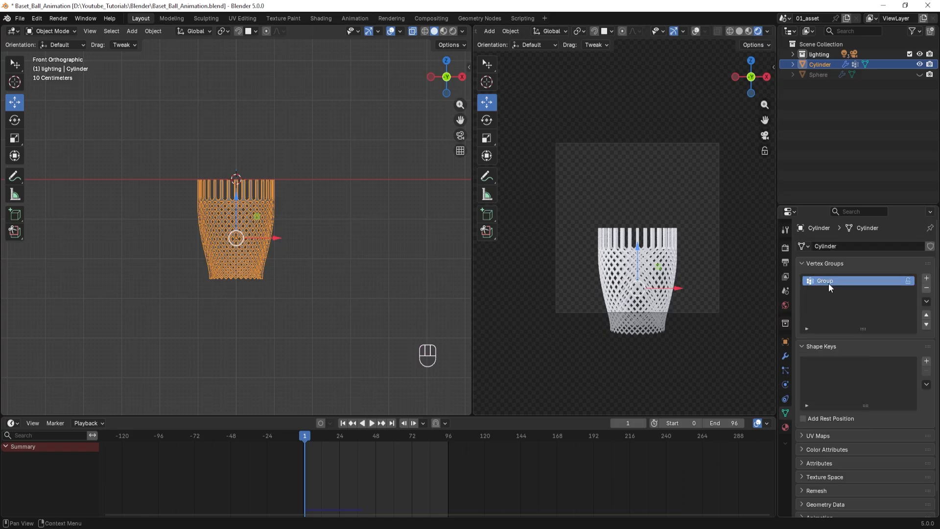
left_click(786, 386)
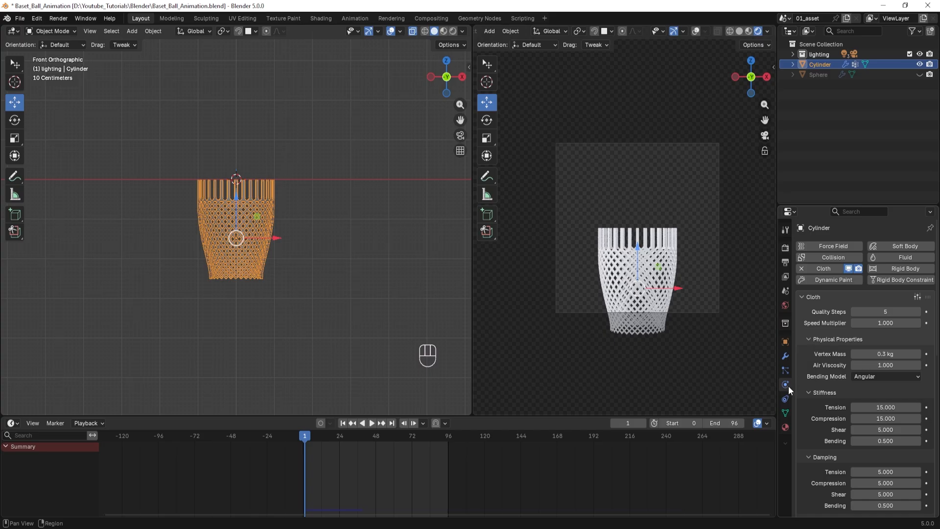
scroll(873, 427, "down", 1)
scroll(873, 427, "down", 15)
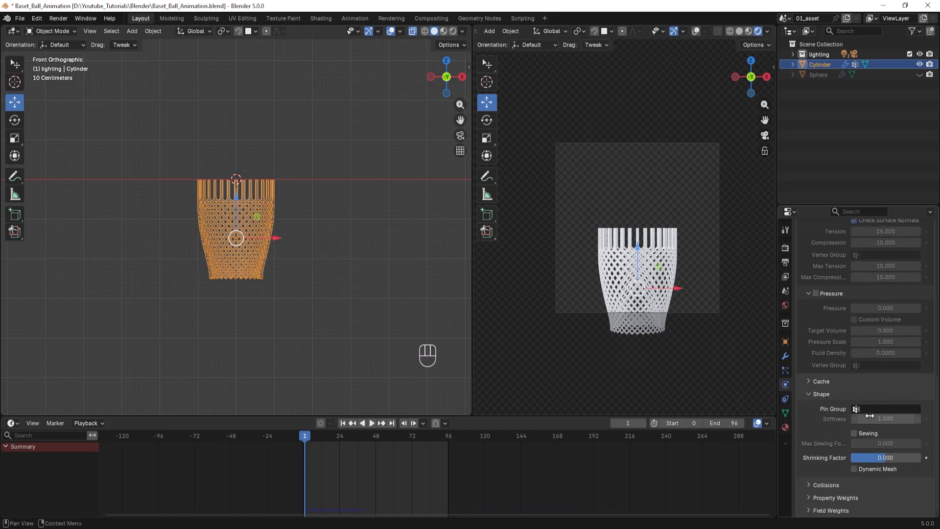
left_click(808, 497)
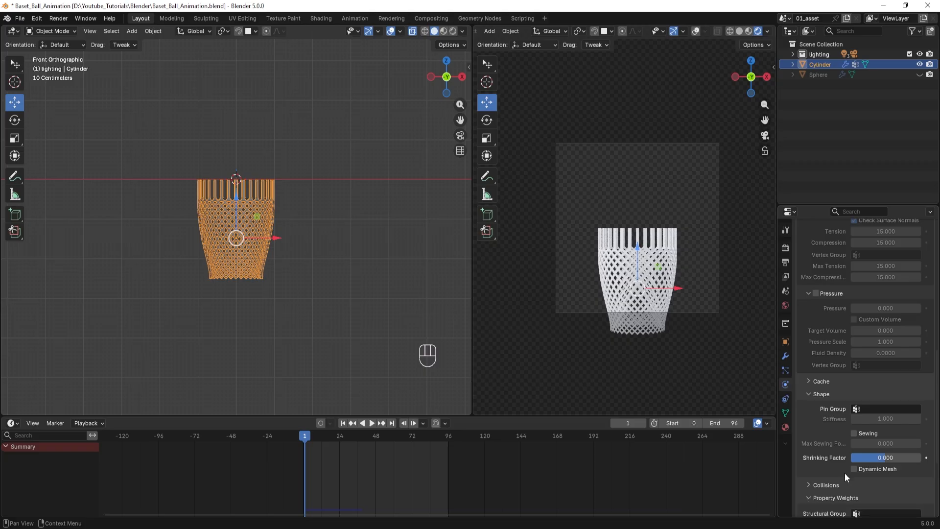
scroll(844, 473, "down", 3)
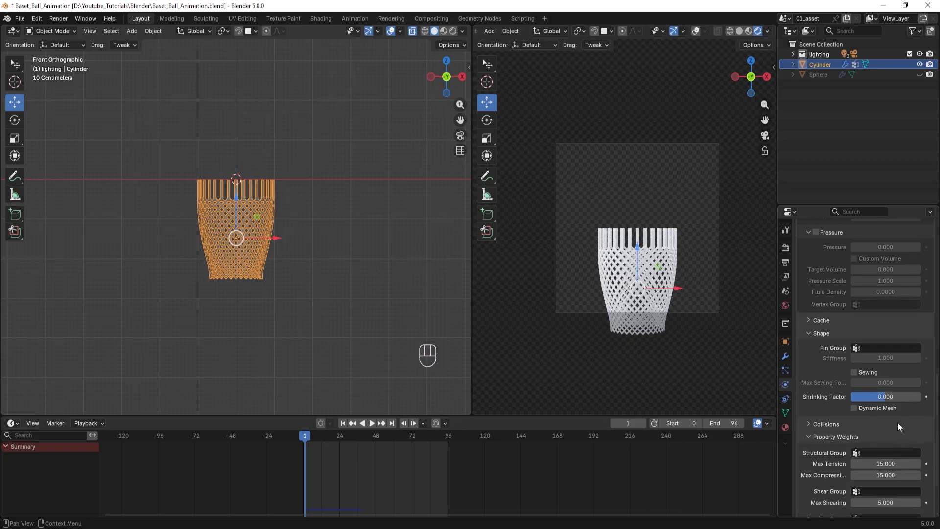
left_click(807, 437)
left_click(814, 394)
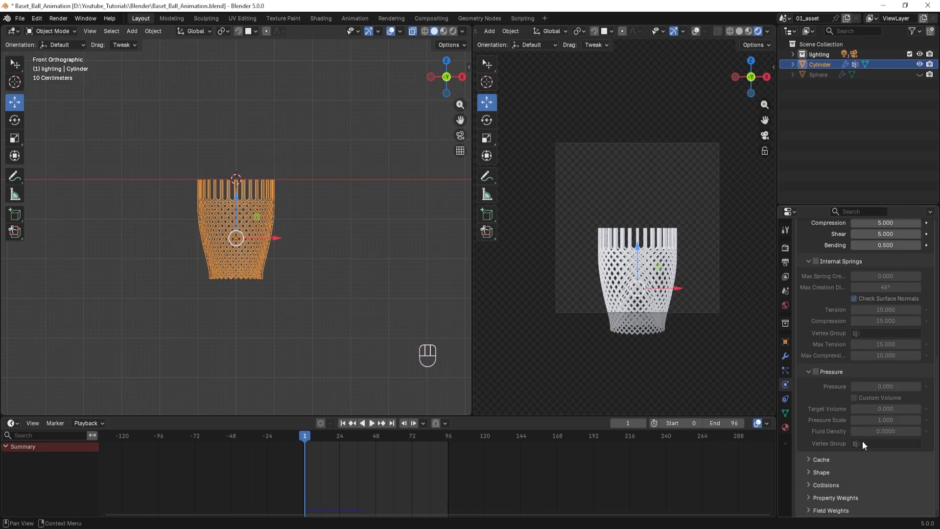
left_click(809, 472)
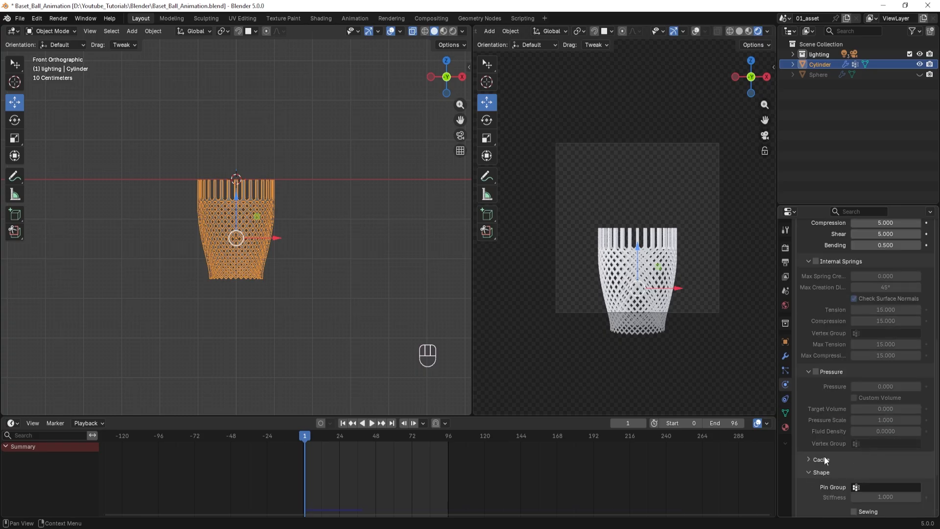
scroll(857, 460, "down", 3)
left_click(867, 427)
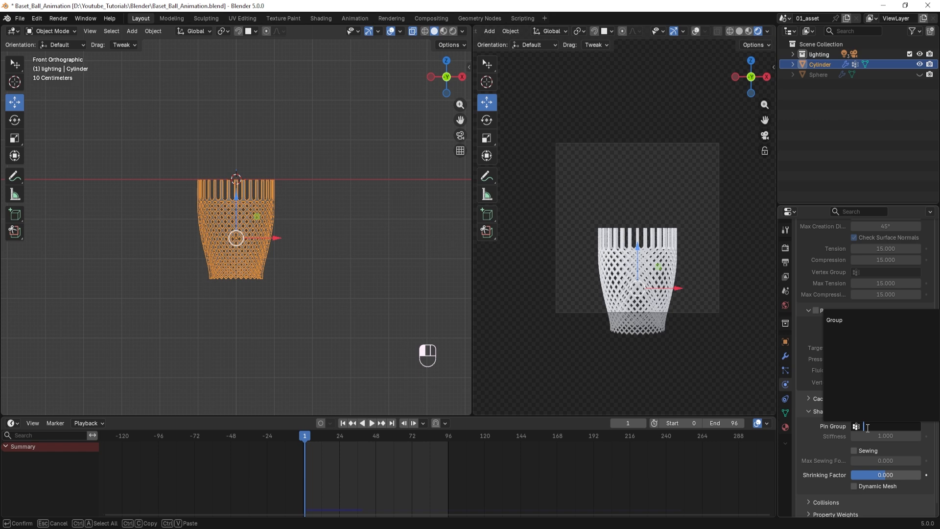
left_click(834, 321)
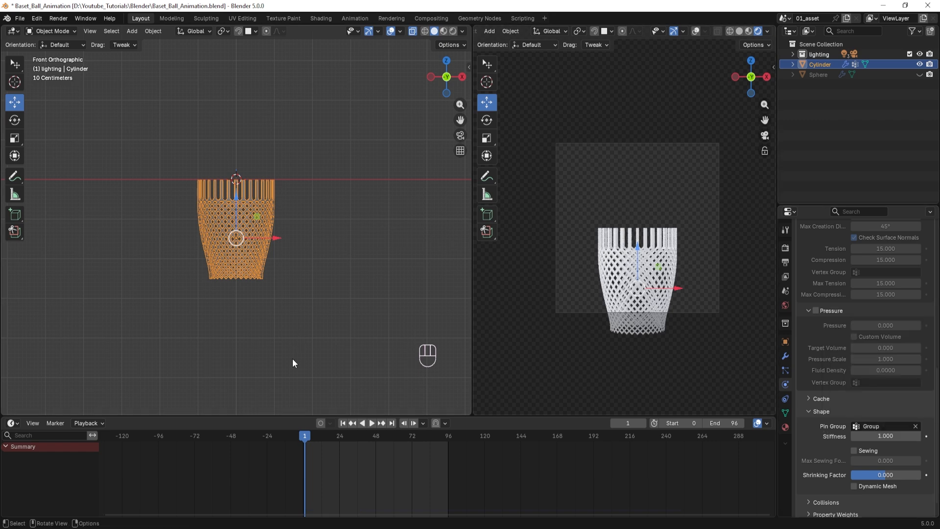
- Play the pinned cloth simulation to test how the net hangs, and return to frame 1
left_click(371, 423)
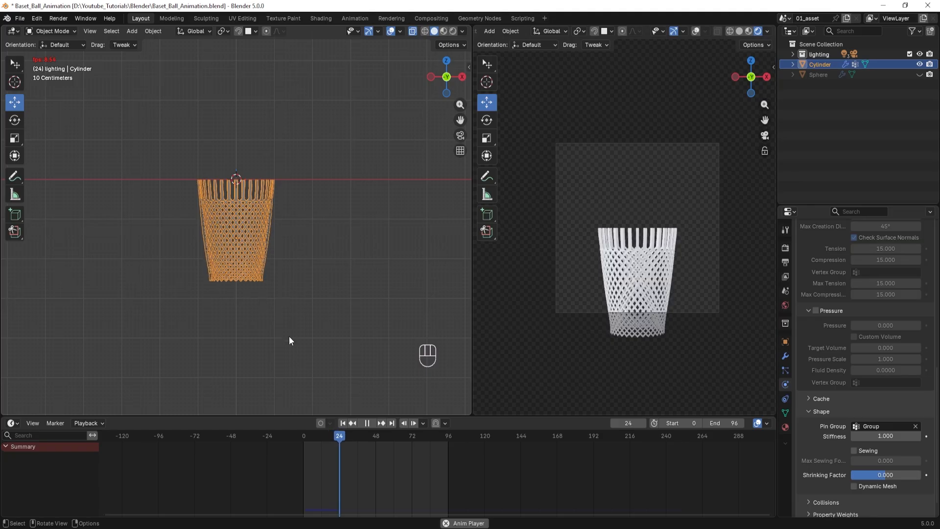
left_click_drag(358, 435, 304, 439)
key("space")
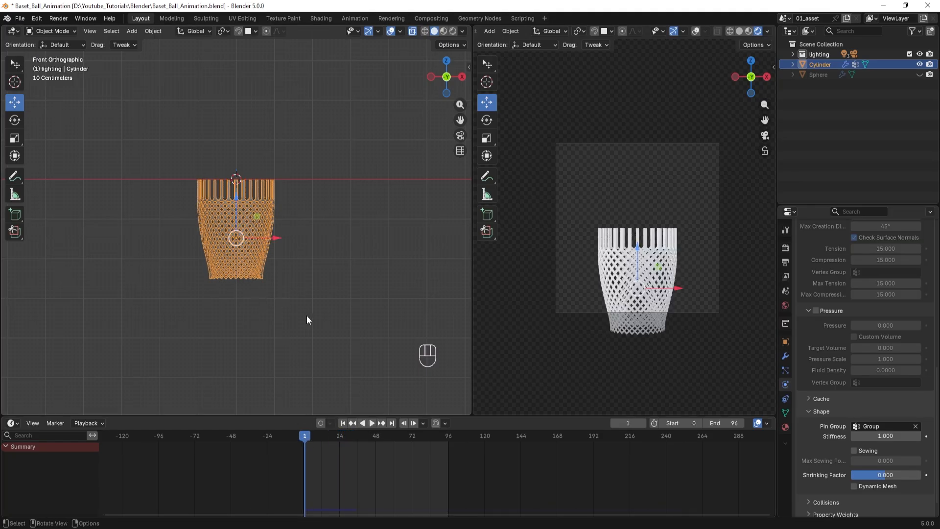
- Turn off X-ray display in the solid-shaded viewport and deselect the net
middle_click_drag(313, 310, 315, 336)
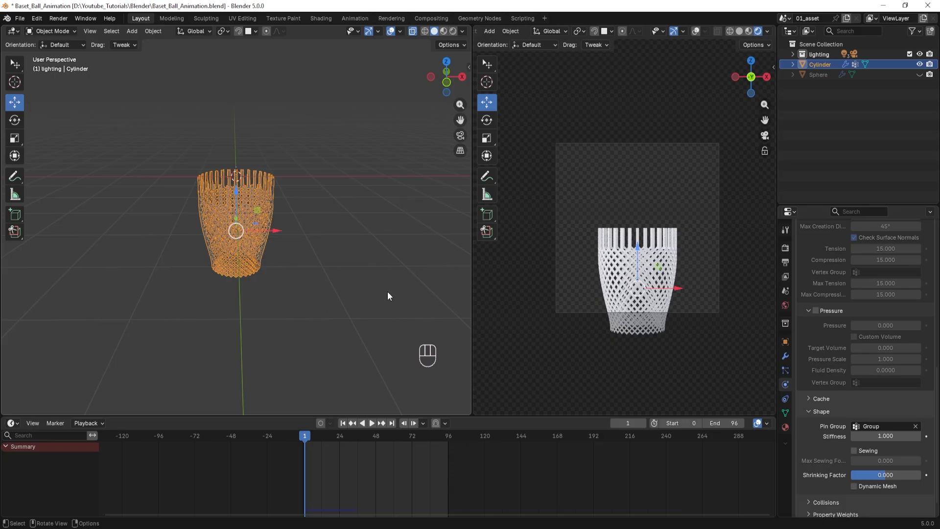
left_click(785, 356)
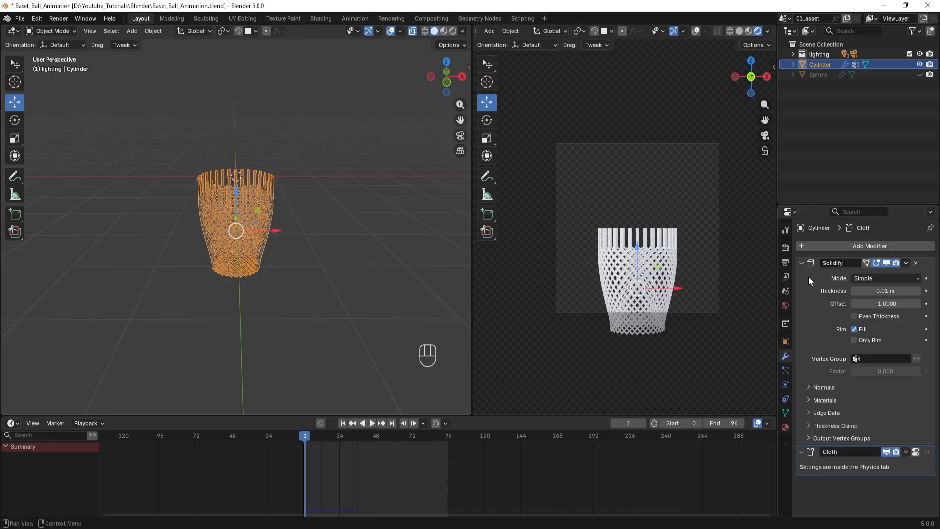
left_click(801, 262)
middle_click_drag(281, 266, 291, 314, "shift")
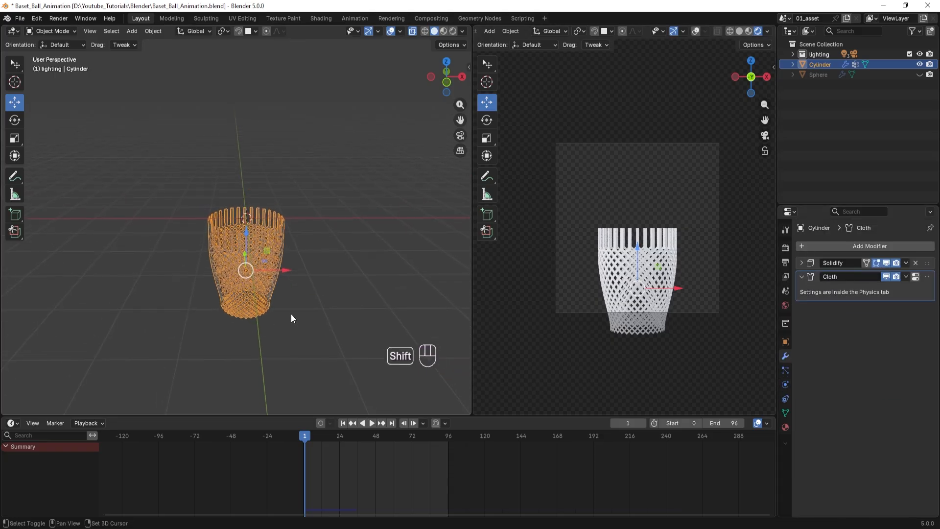
scroll(260, 268, "up", 2)
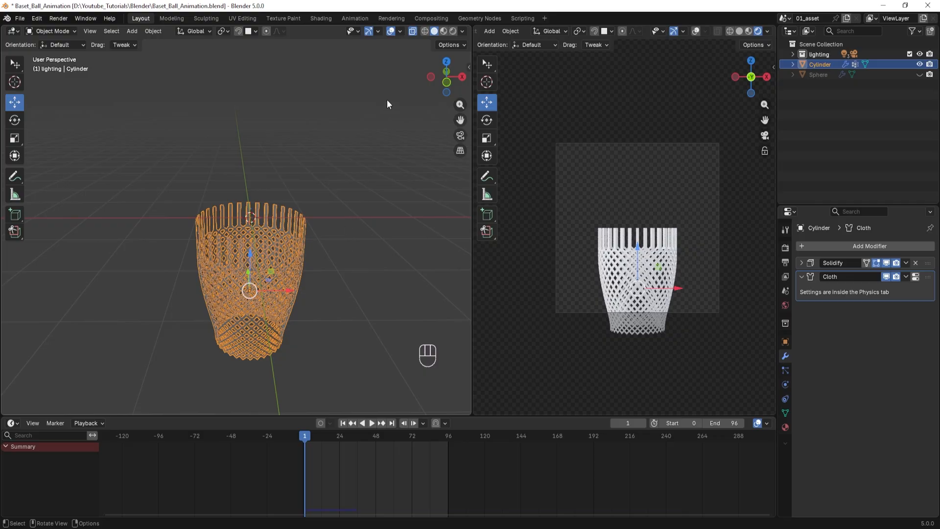
left_click(412, 31)
scroll(344, 284, "up", 2)
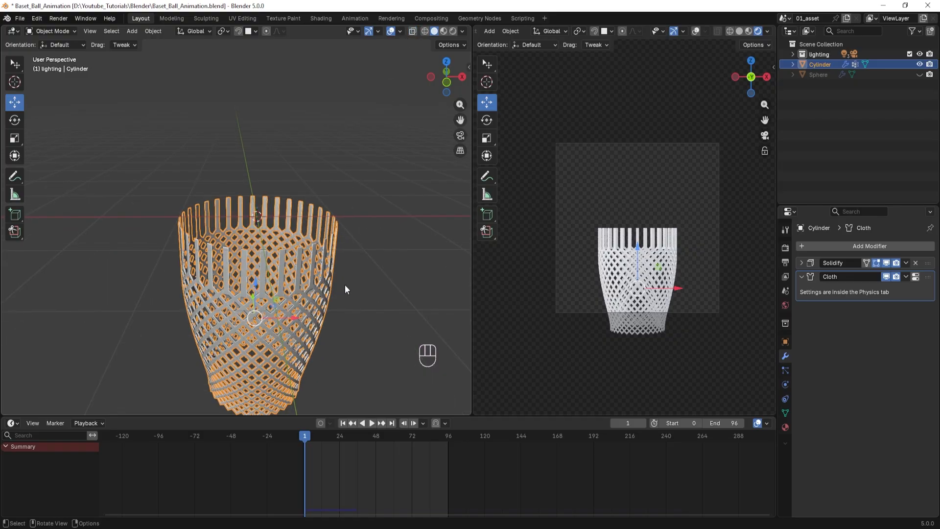
scroll(349, 282, "down", 3)
left_click(348, 282)
middle_click_drag(356, 290, 316, 281)
scroll(313, 272, "up", 2)
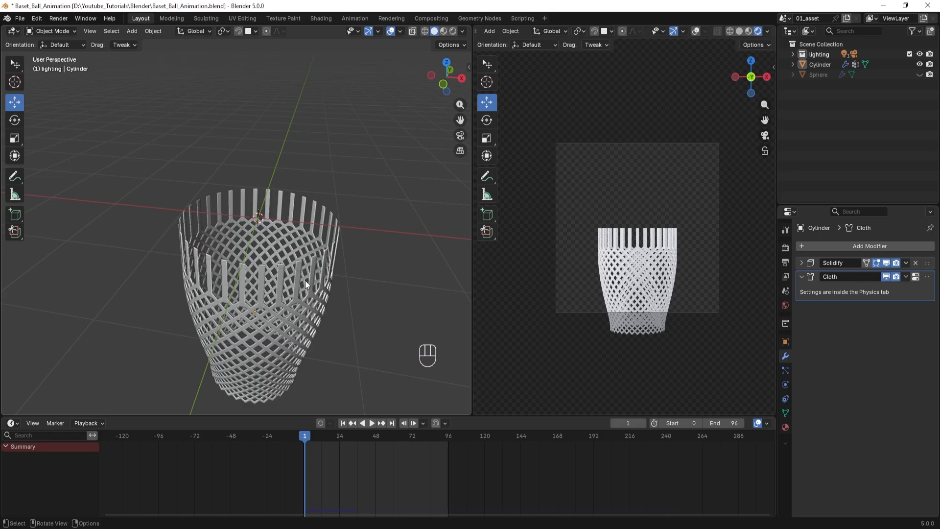
- Add a Bézier curve circle with a 1 m radius at the world origin as the hoop rim around the net's upper ends
key("shift+a")
mouse_move(305, 280)
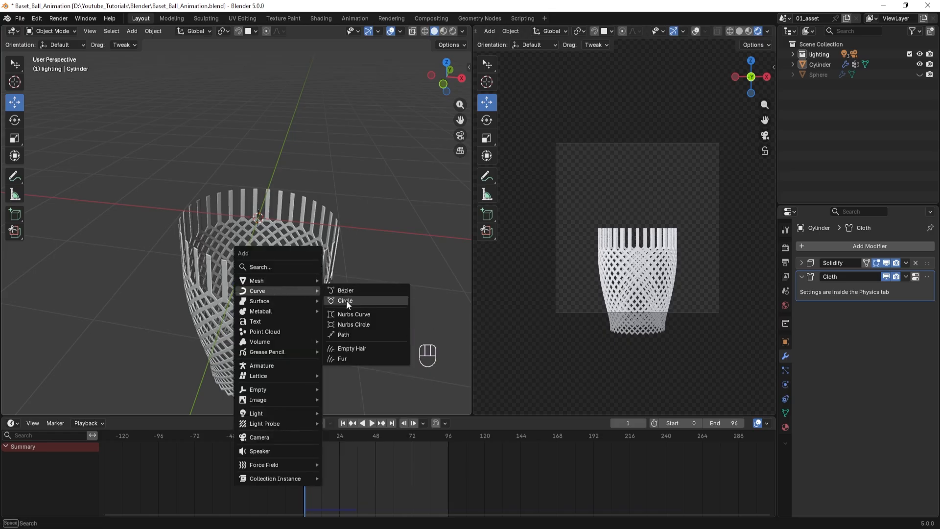
left_click(345, 300)
middle_click_drag(324, 310, 332, 282)
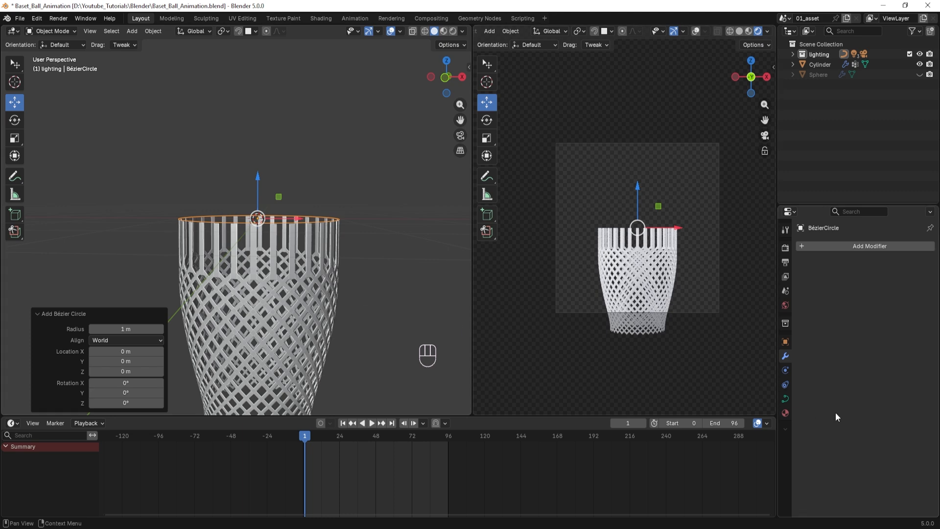
- Give the rim circle a round bevel with a depth of 0.04 m and deselect it
left_click(785, 399)
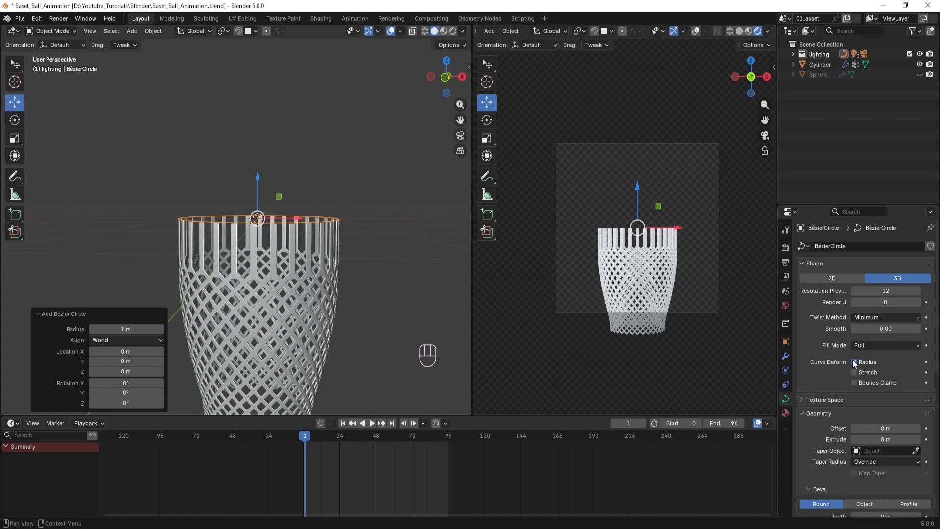
scroll(856, 398, "down", 5)
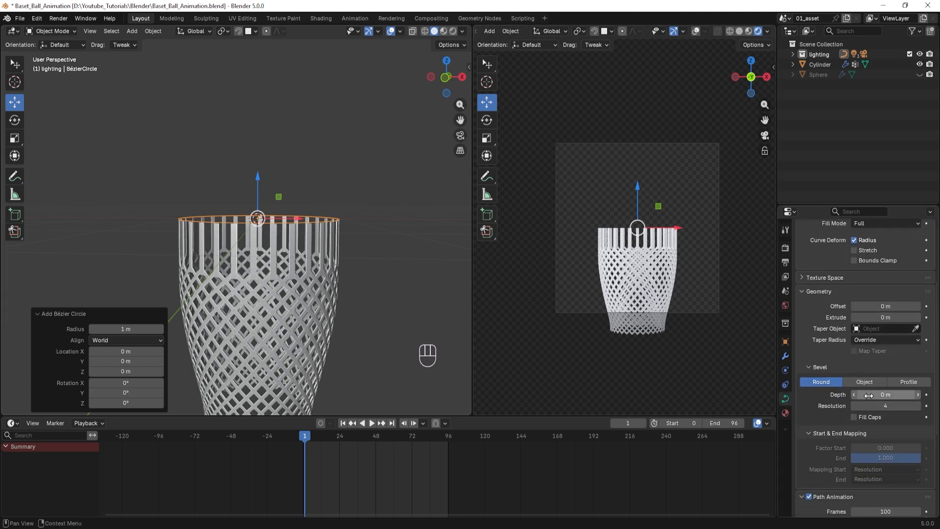
left_click(918, 395)
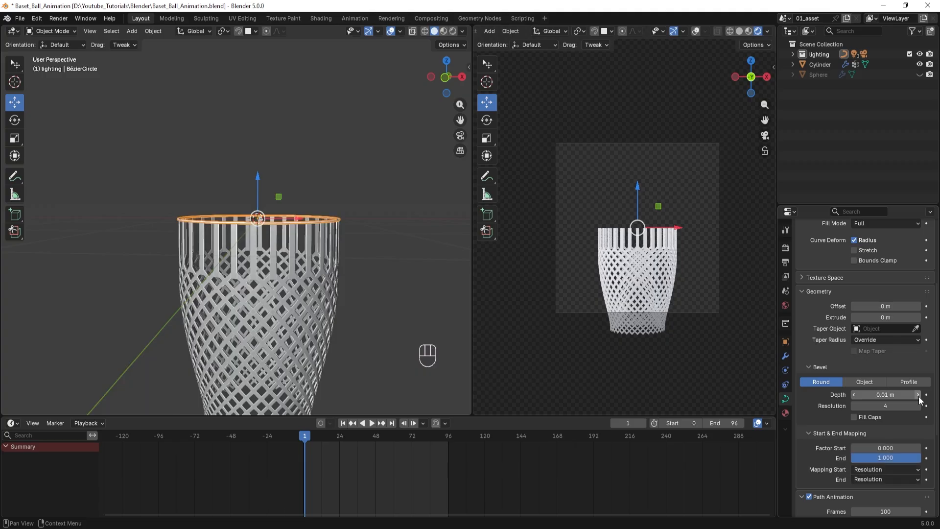
left_click(918, 394)
left_click(918, 395)
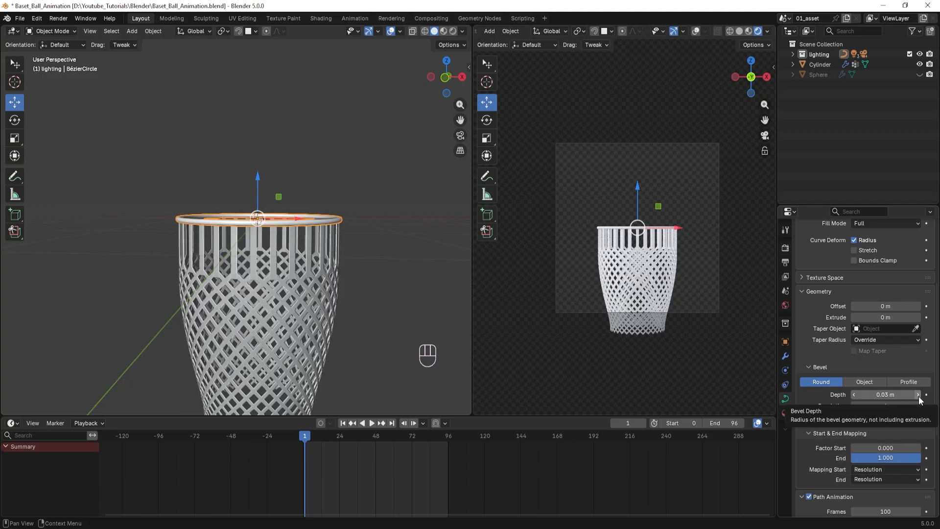
left_click(918, 395)
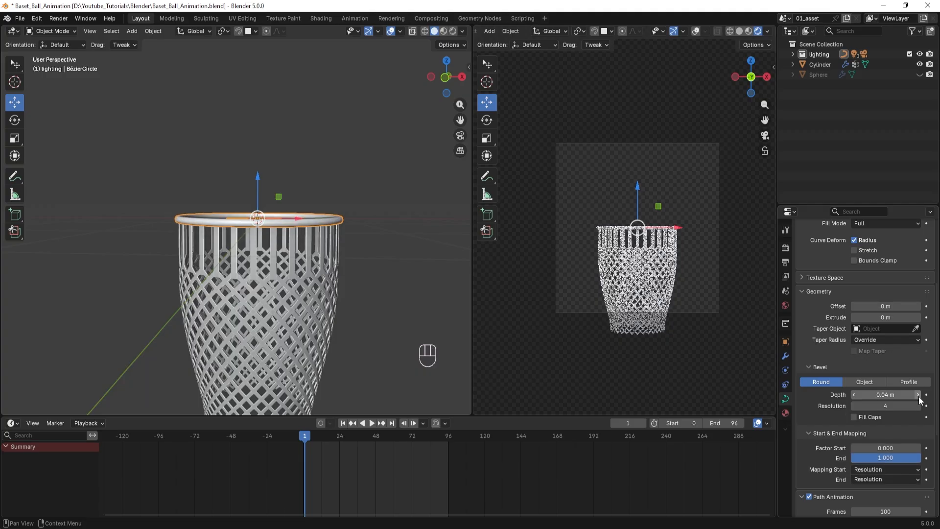
left_click(410, 236)
scroll(372, 254, "down", 4)
middle_click_drag(85, 272, 254, 276)
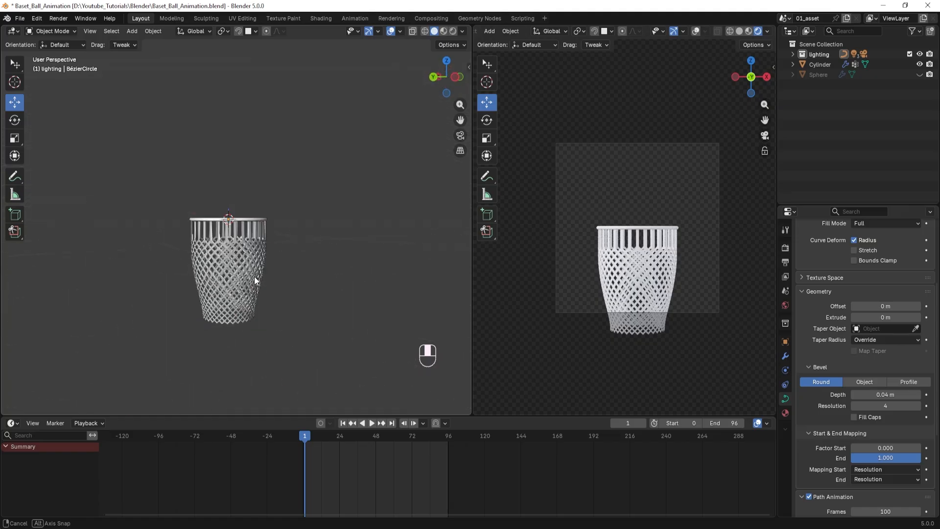
scroll(258, 283, "up", 2)
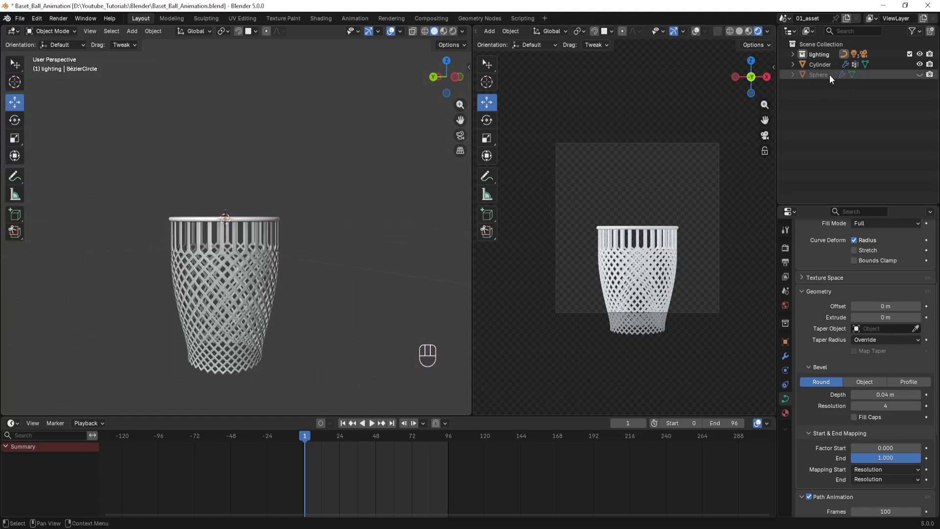
- Unhide the basketball and lower it about 0.94 m along Z toward the hoop
left_click(919, 74)
scroll(330, 163, "down", 4)
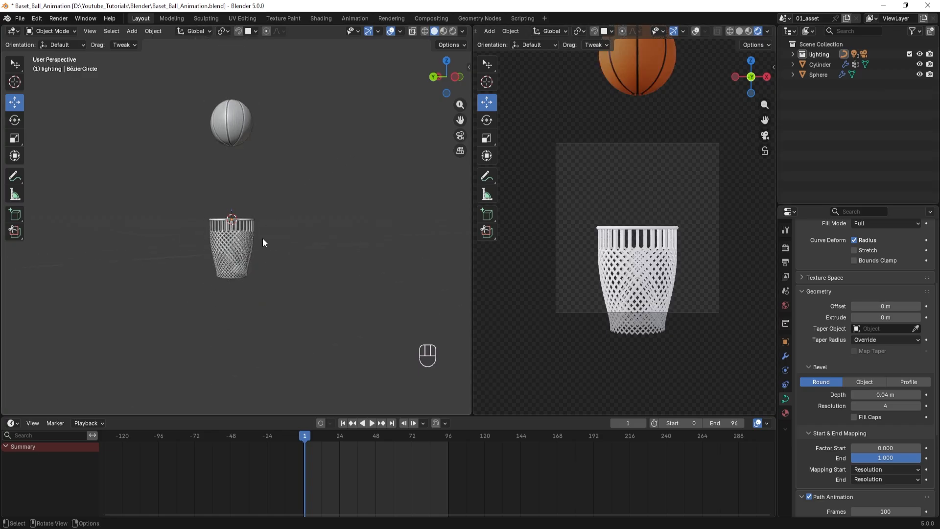
scroll(226, 236, "up", 3)
scroll(279, 302, "down", 3)
left_click(228, 128)
scroll(353, 203, "down", 1)
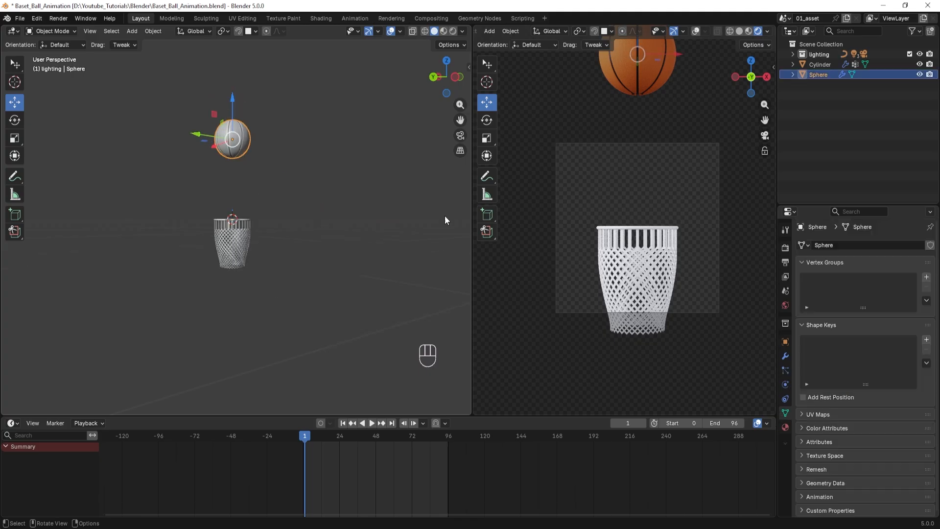
left_click_drag(232, 94, 230, 115)
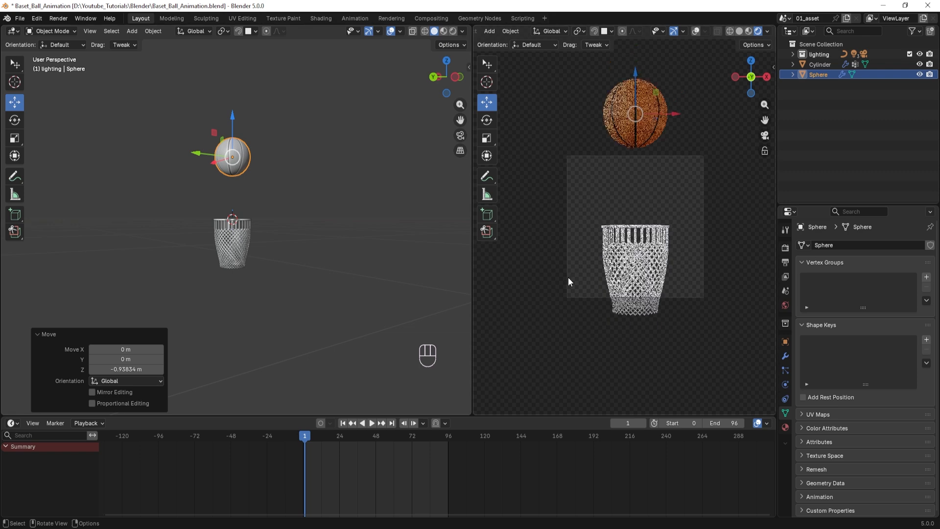
- Rotate the basketball 110° about the global X axis and about -63.3° about the view axis
scroll(568, 277, "down", 1)
scroll(227, 193, "up", 2)
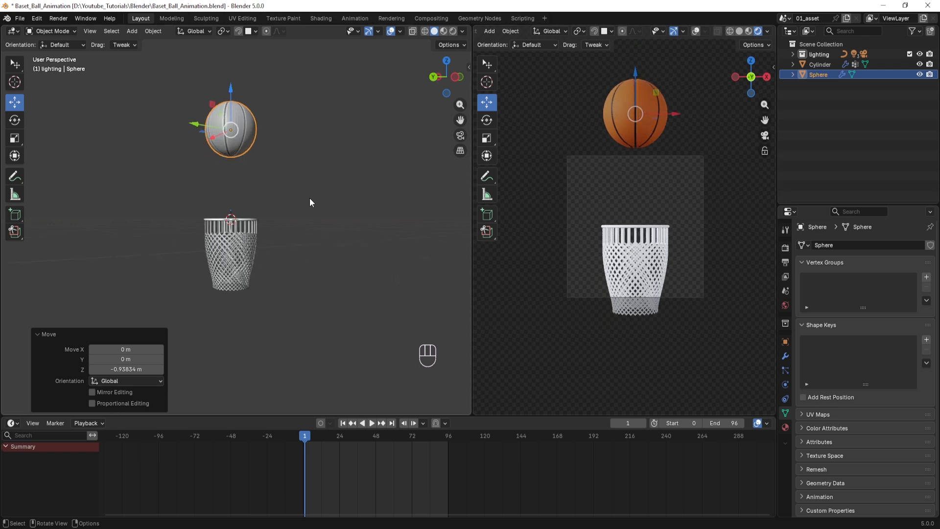
key("r")
key("x")
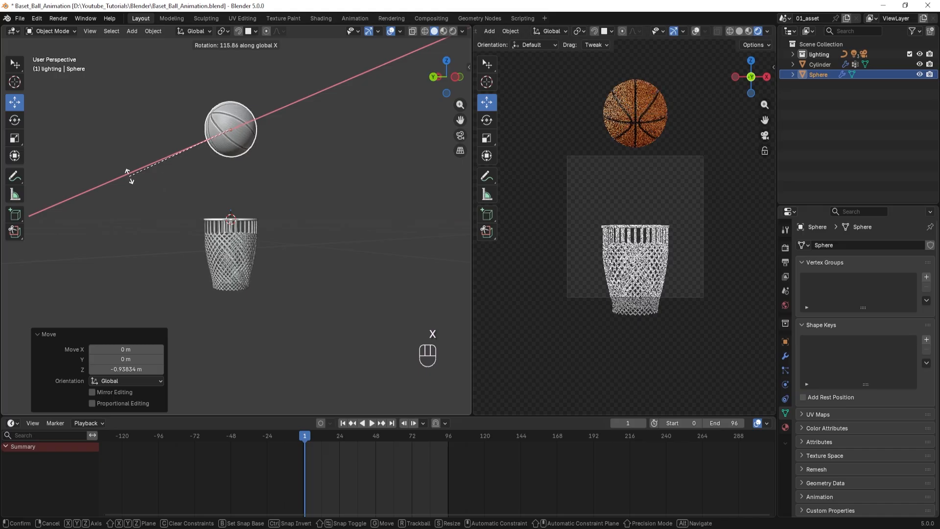
type("110")
key("Return")
key("r")
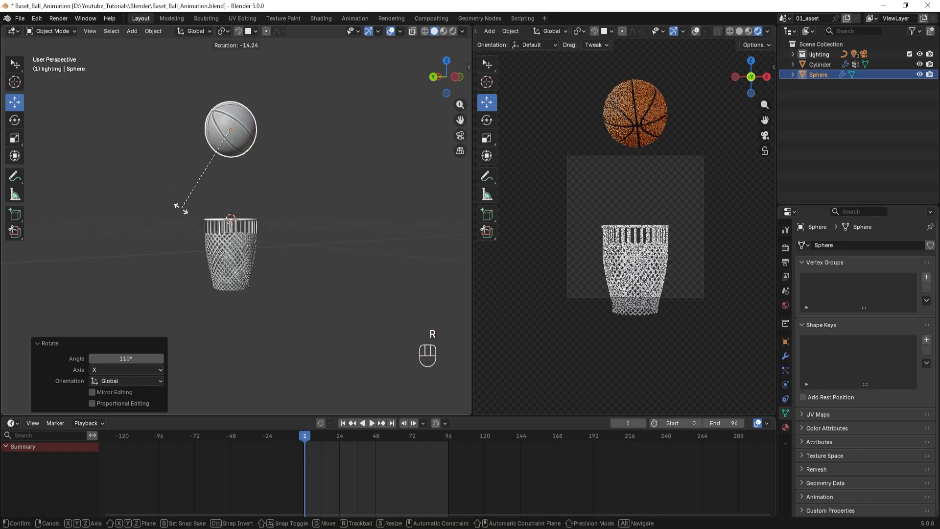
left_click(100, 151)
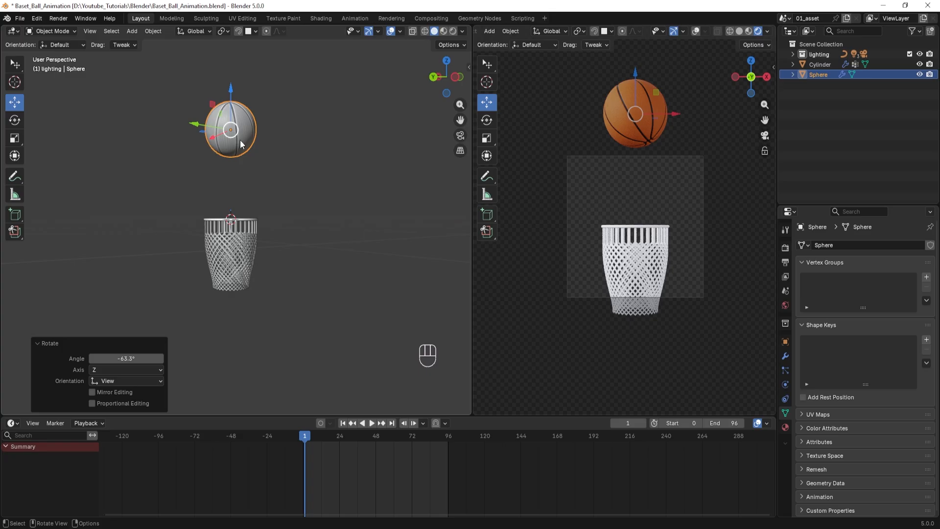
key("i")
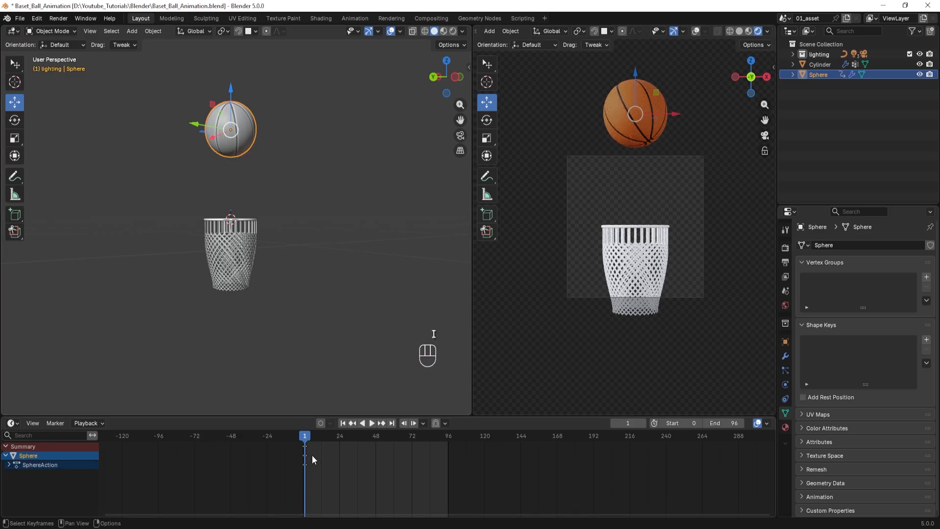
left_click_drag(316, 471, 296, 448)
key("Delete")
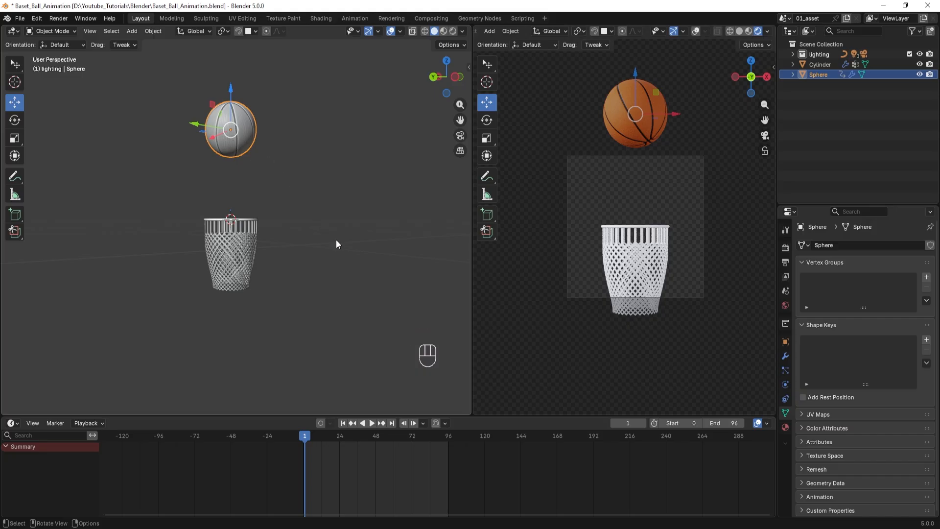
- Lower the basketball about 0.3 m along Z and keyframe its Z location at frame 1
mouse_move(233, 88)
left_mouse_down()
mouse_move(229, 233)
mouse_move(230, 93)
left_mouse_up()
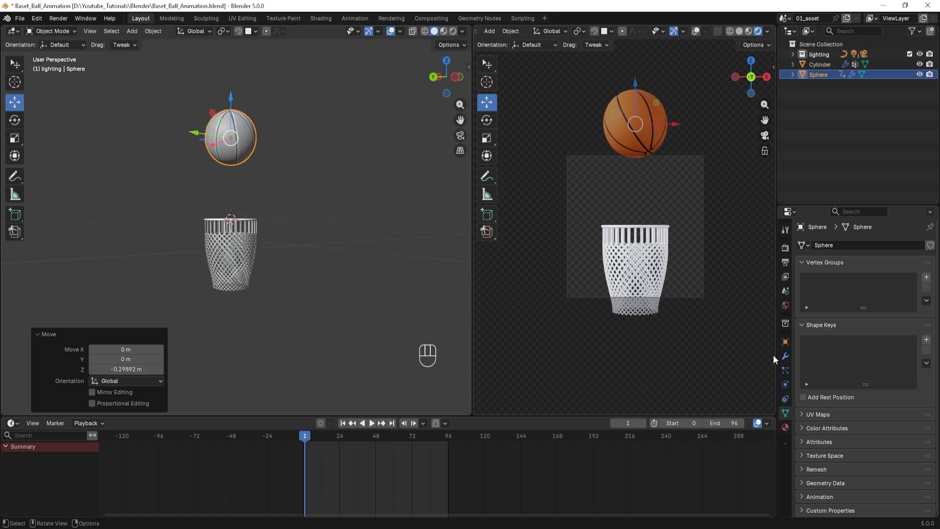
left_click(785, 341)
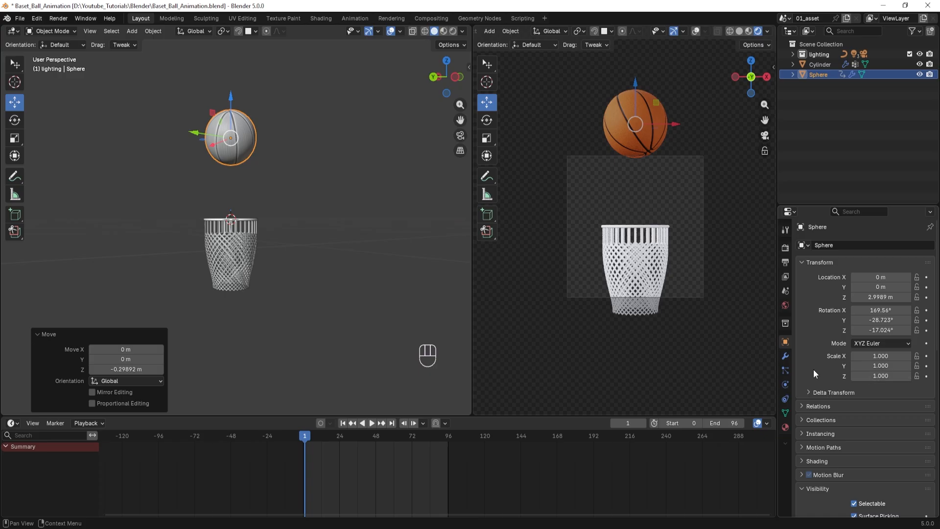
left_click_drag(233, 101, 235, 109)
key("ctrl+z")
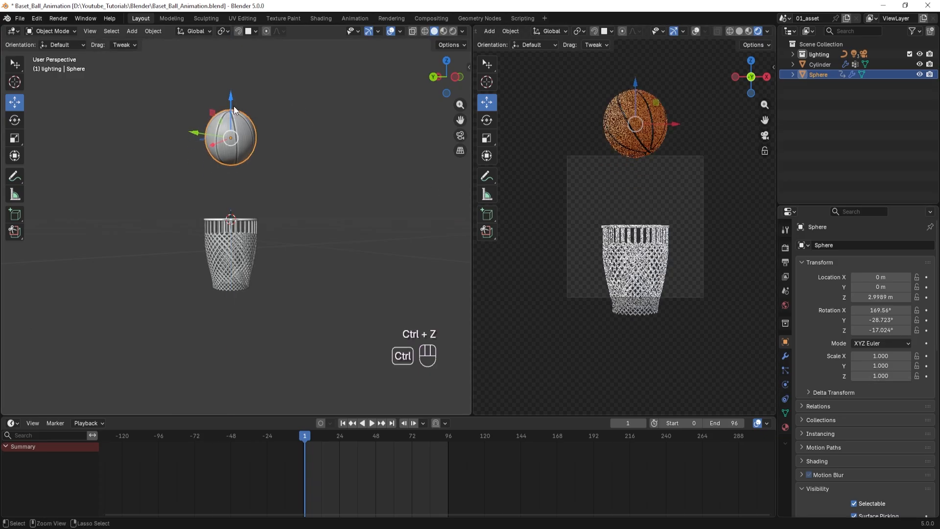
left_click(926, 297)
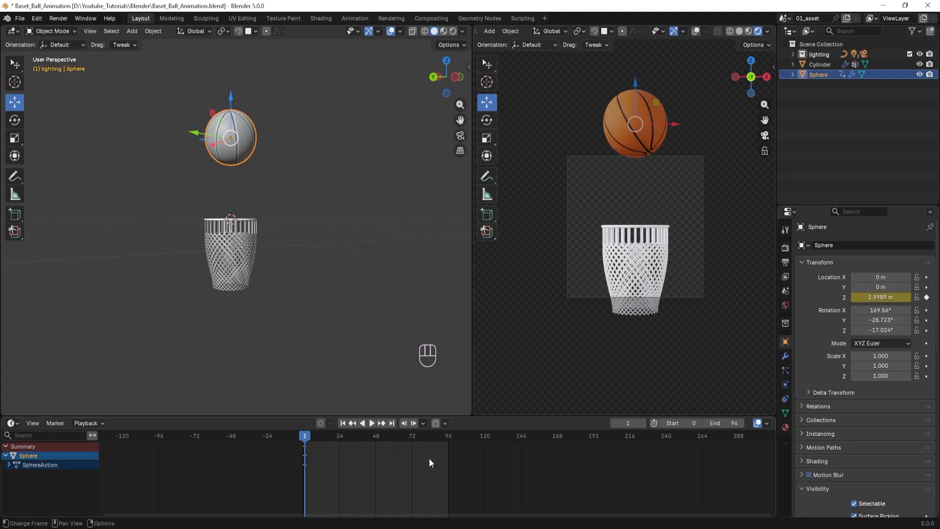
- At frame 20, lower the basketball about 3.99 m into the net and keyframe its Z location
left_click_drag(304, 437, 334, 439)
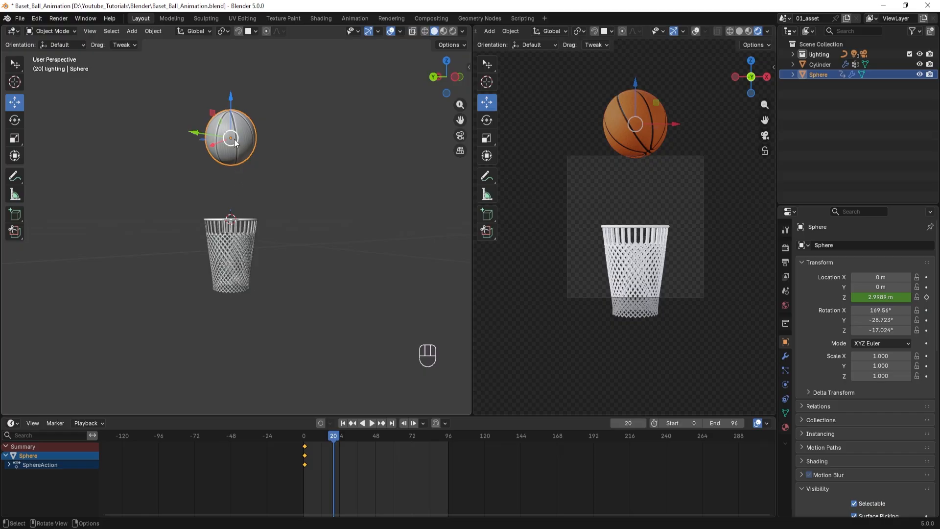
left_click_drag(232, 100, 229, 206)
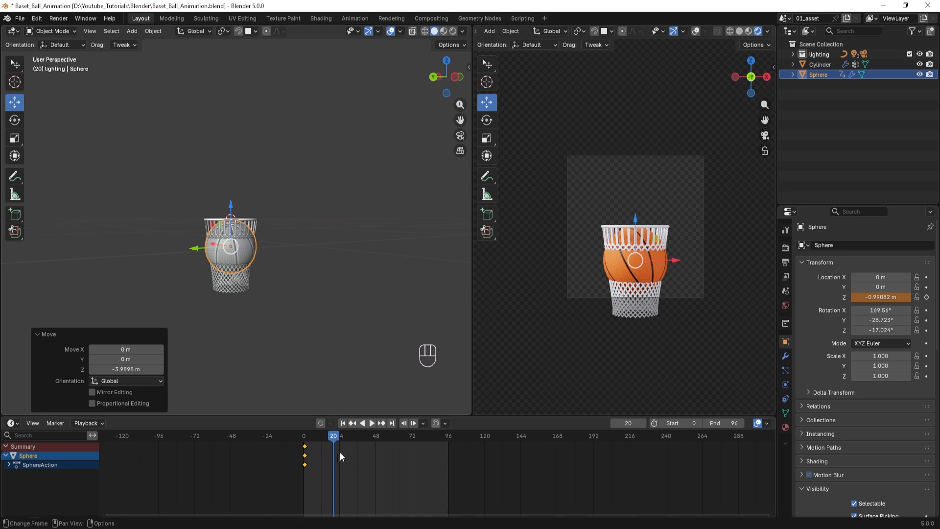
left_click(926, 297)
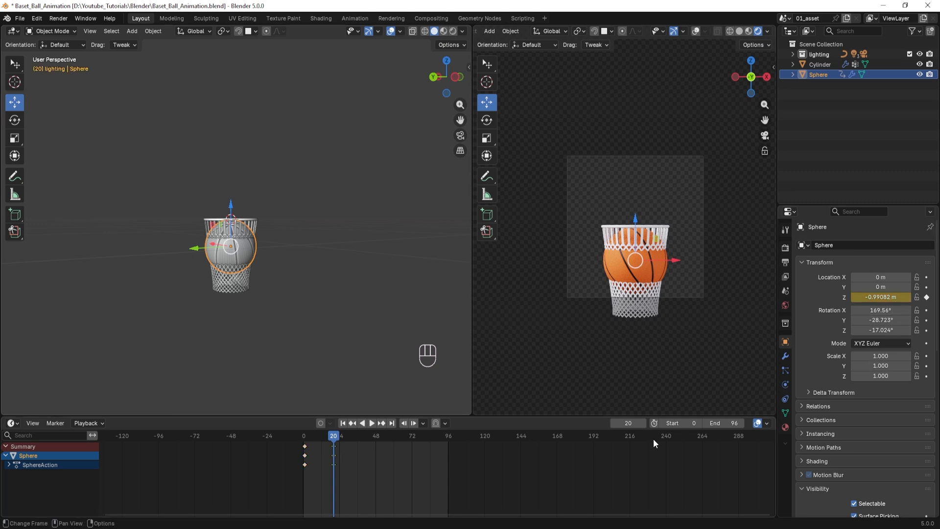
- At frame 32, lower the basketball about 0.28 m further within the net and keyframe its Z location
left_click_drag(334, 443, 351, 443)
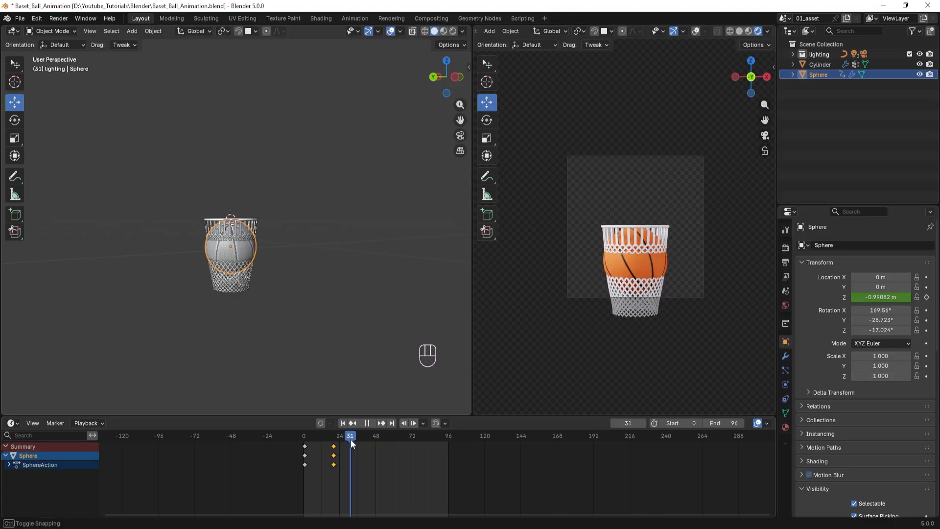
left_click_drag(351, 439, 351, 439)
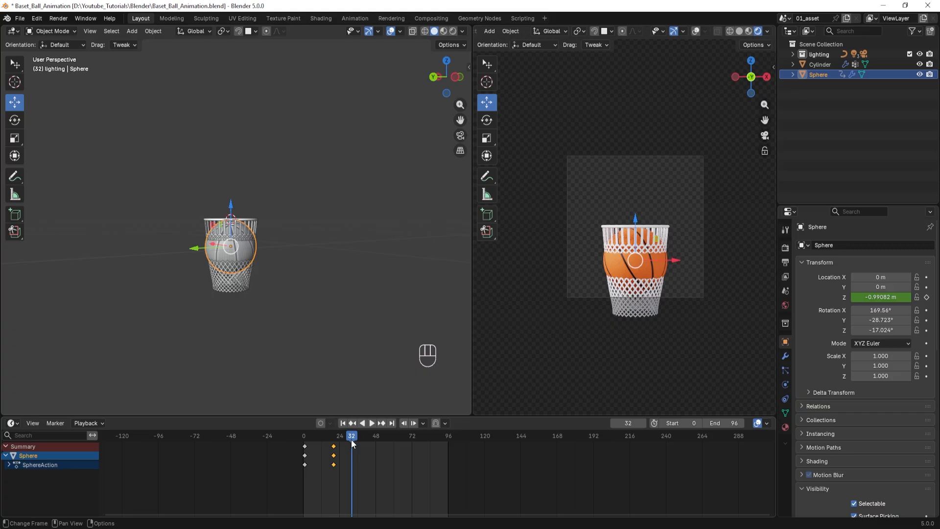
left_click(926, 297)
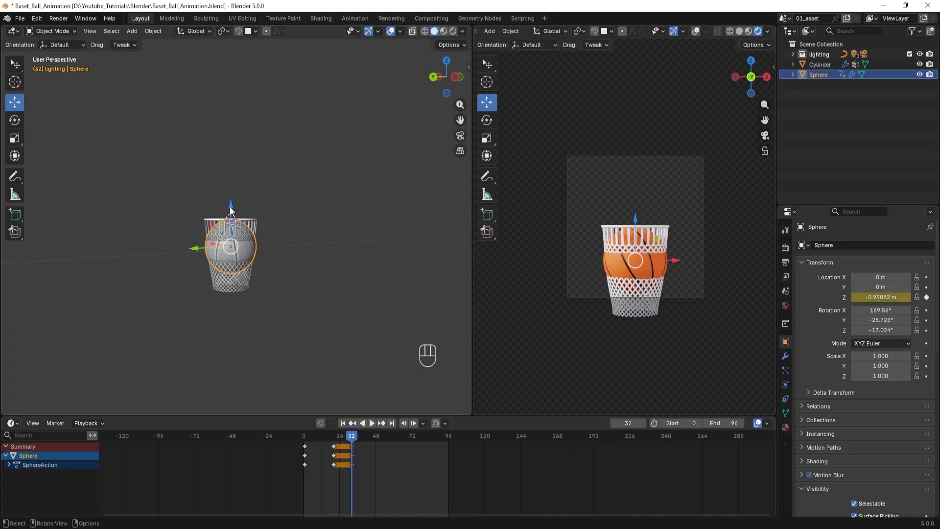
key("ctrl+z")
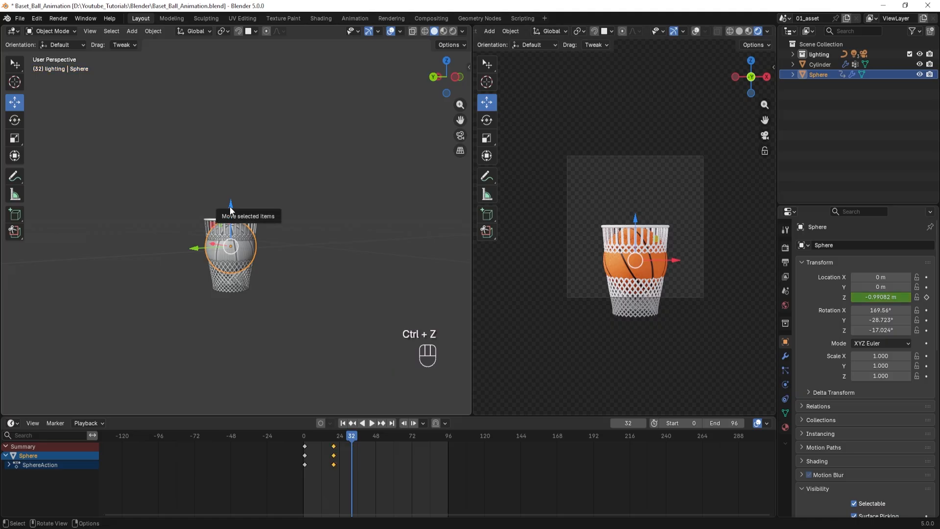
left_click_drag(230, 208, 229, 219)
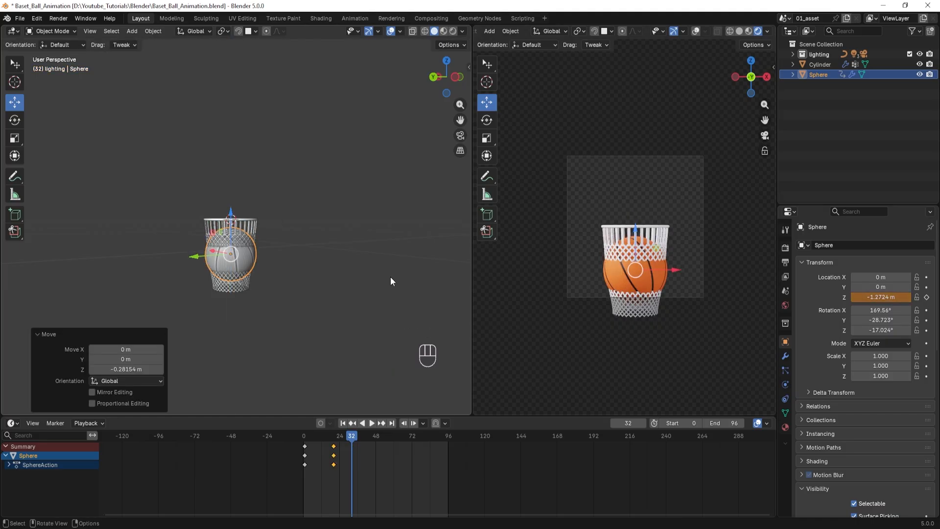
left_click(925, 297)
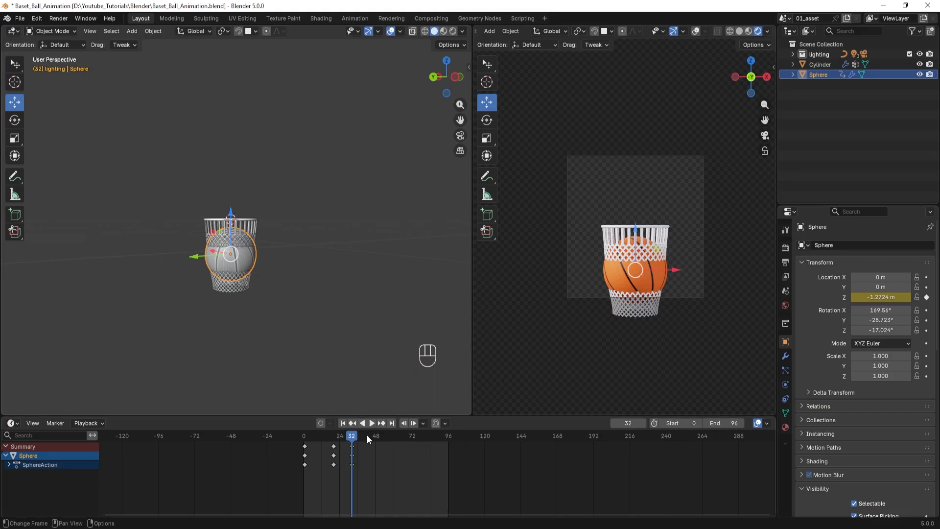
- At frame 60, lower the basketball about 3.42 m to below the net and keyframe its Z location
left_click_drag(369, 439, 395, 443)
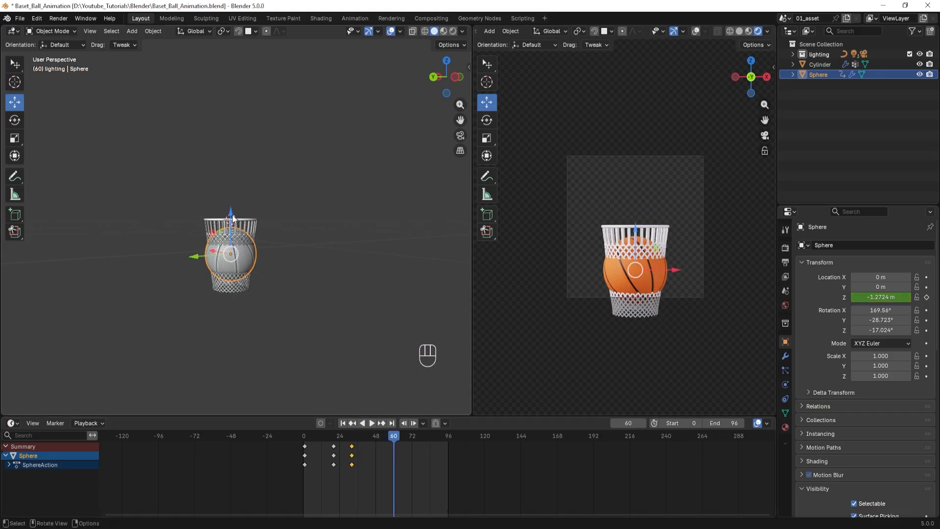
left_click_drag(233, 218, 233, 311)
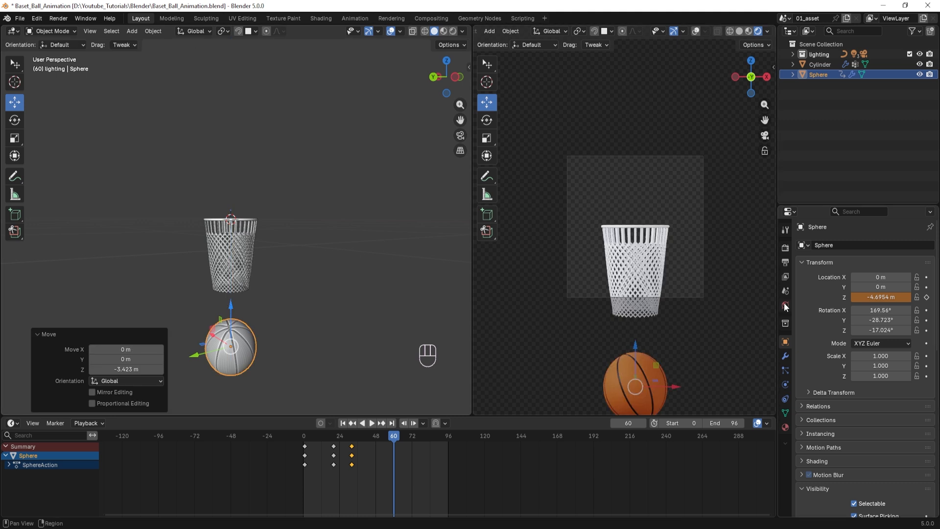
left_click(926, 297)
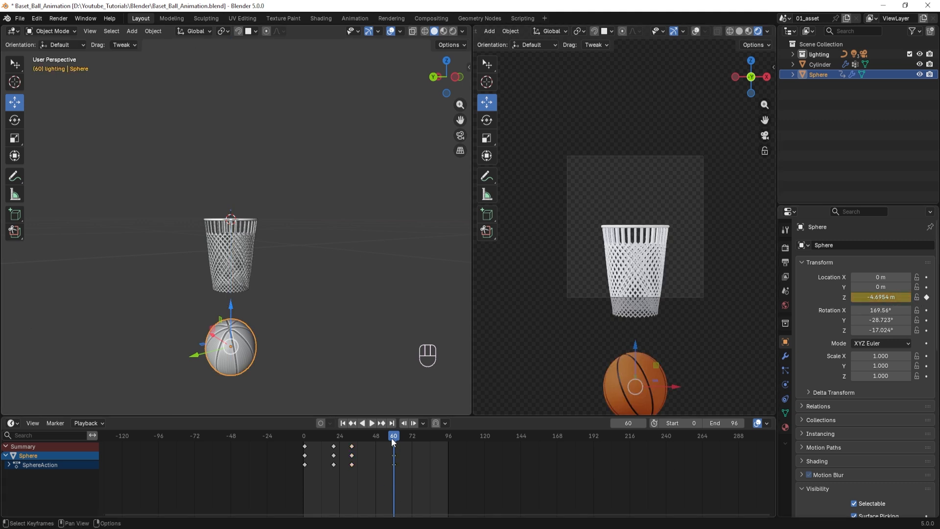
- Set the end frame of the animation to 72
left_click(742, 424)
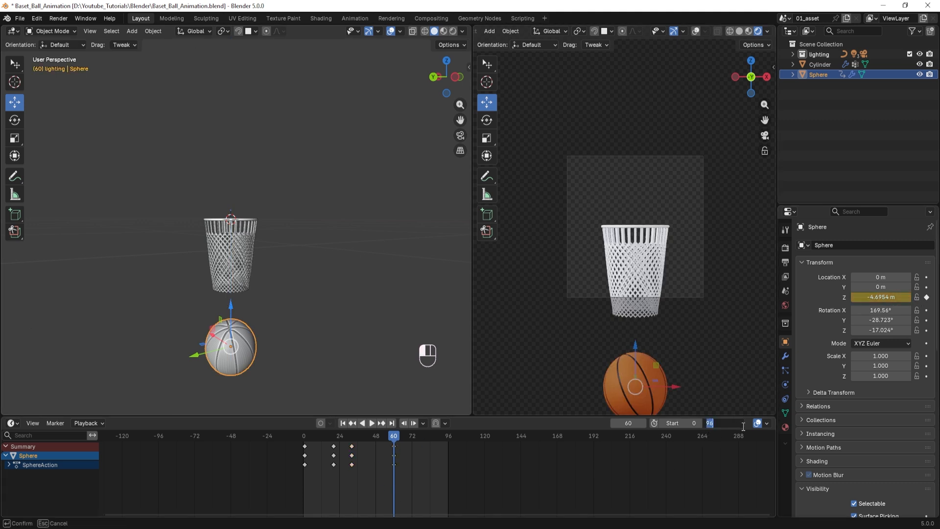
type("72")
key("Return")
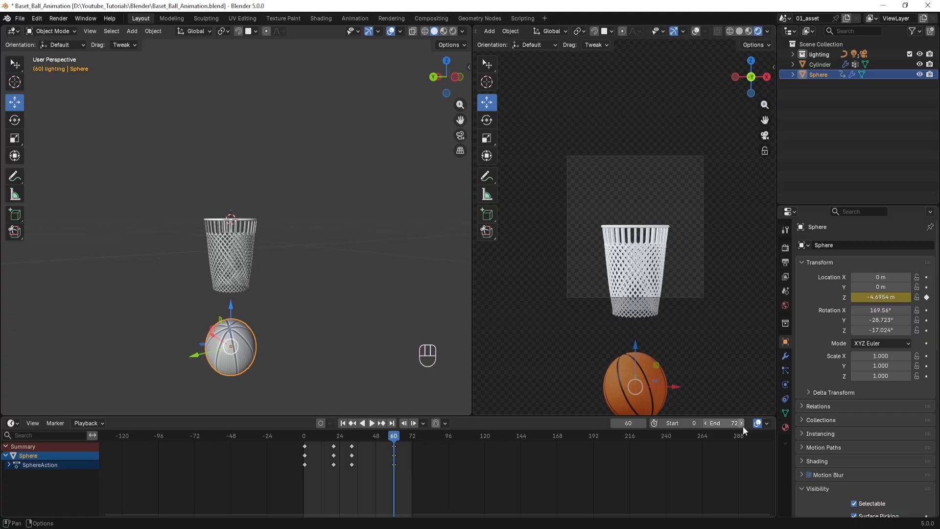
- Play the basketball's drop from frame 1 to check its motion, and rewind to frame 0
key("space")
left_click_drag(307, 447, 305, 445)
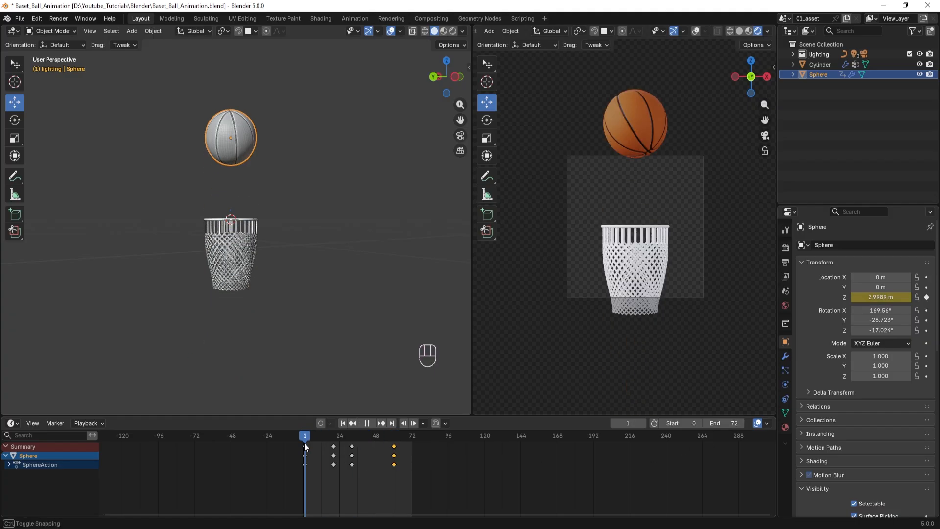
left_click(372, 424)
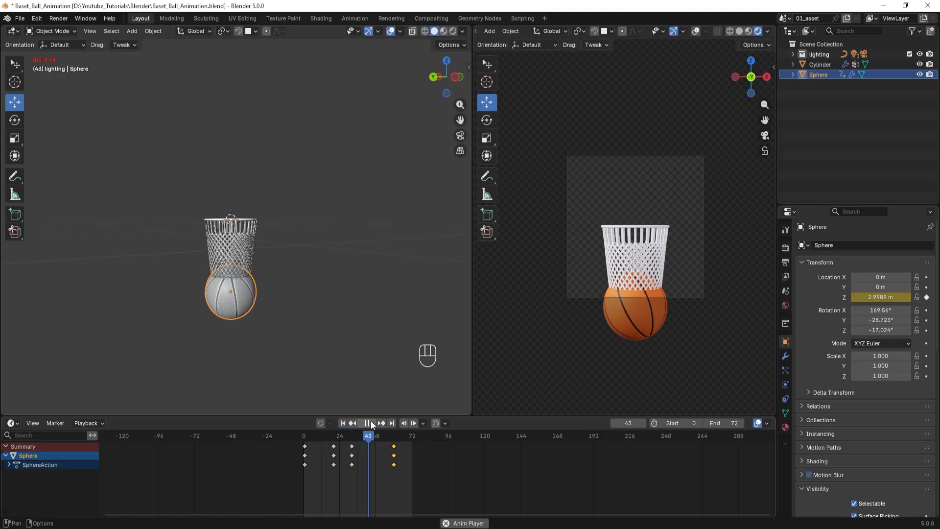
left_click(372, 424)
left_click(372, 424)
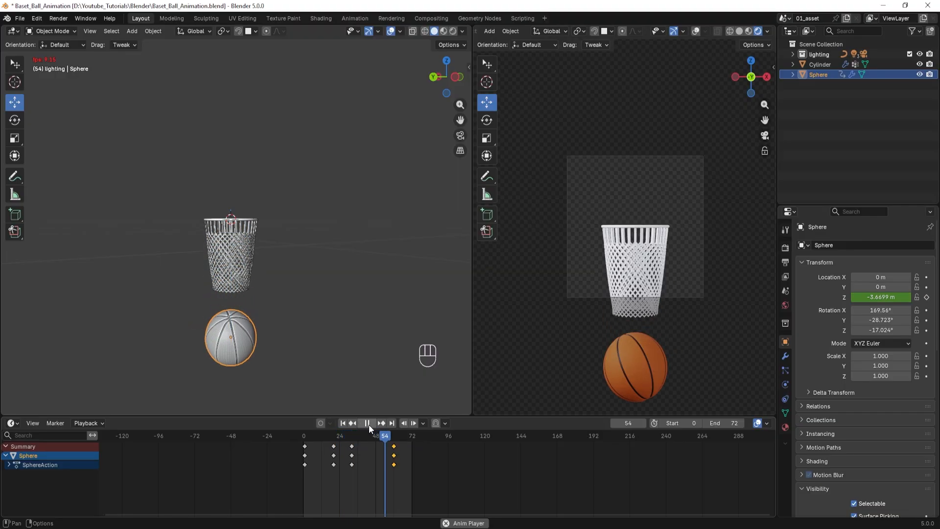
left_click_drag(386, 436, 303, 445)
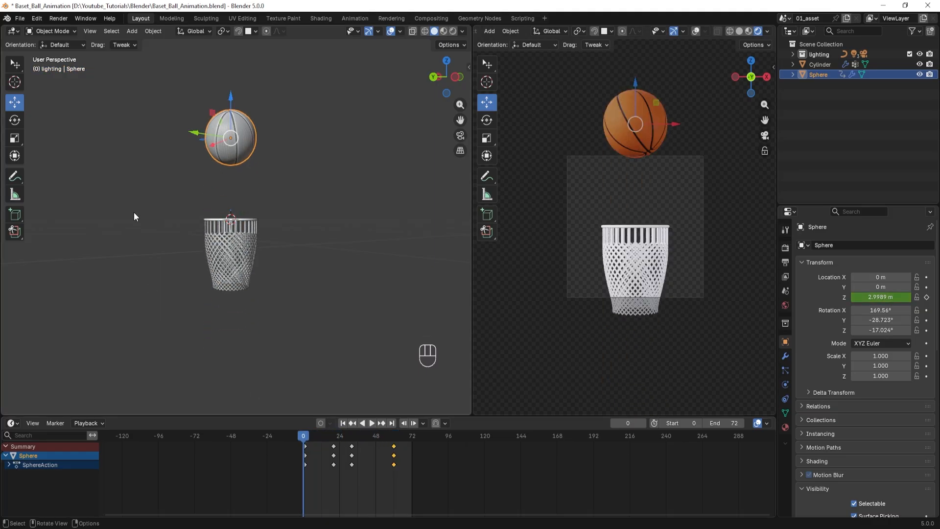
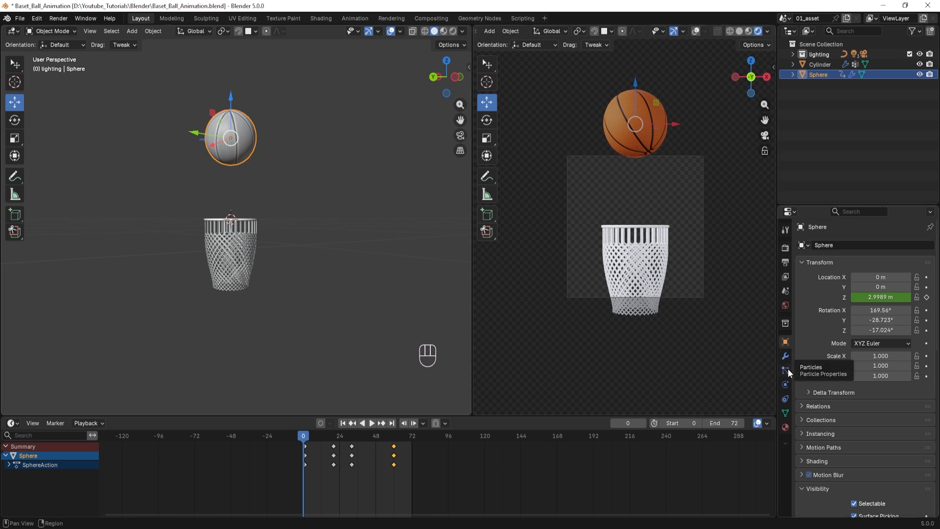
- Add Collision physics to the basketball, play the simulation to check the net's reaction, and return to frame 1
left_click(785, 385)
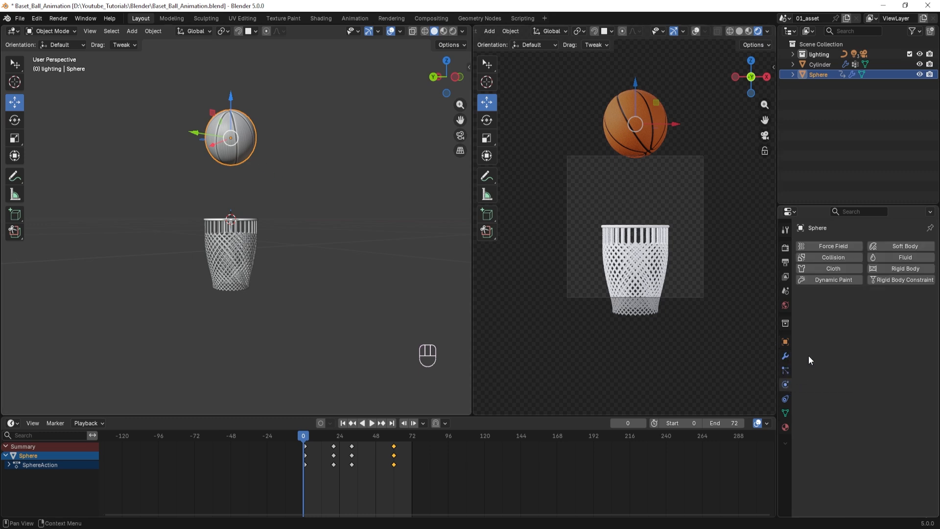
left_click(823, 257)
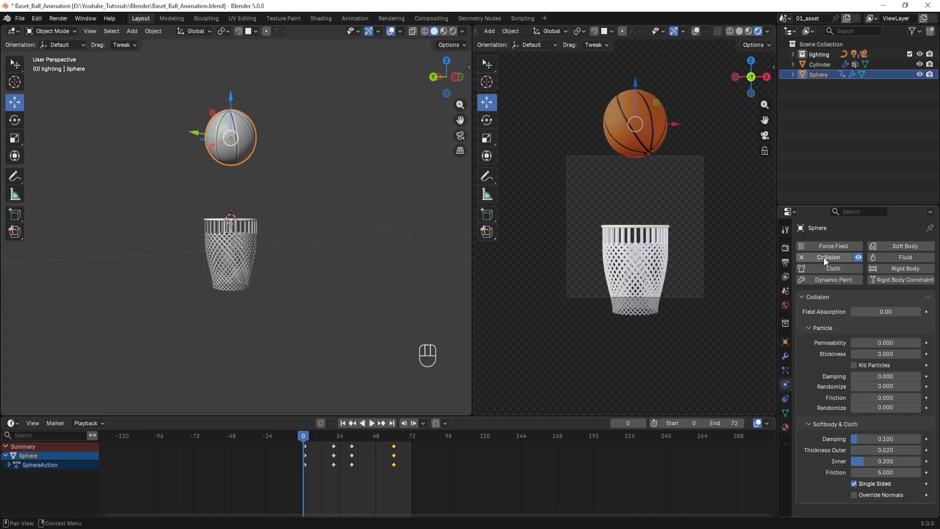
left_click(371, 423)
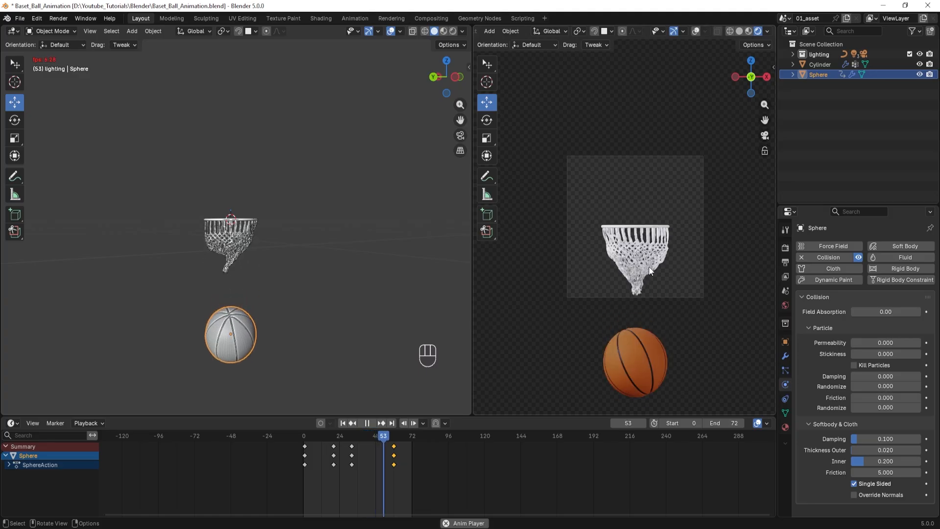
left_click(366, 422)
left_click_drag(410, 439, 304, 441)
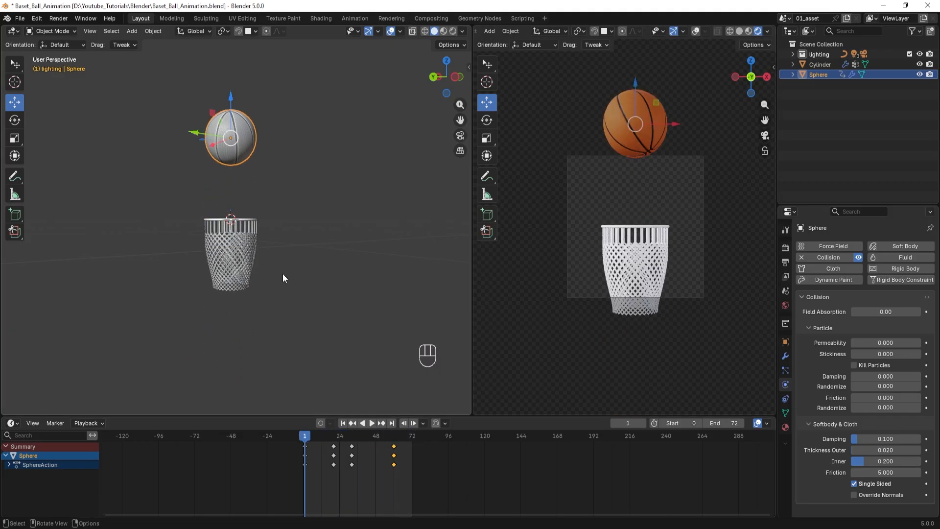
- Link the basketball's material to the hoop rim circle
middle_click_drag(290, 236, 257, 204)
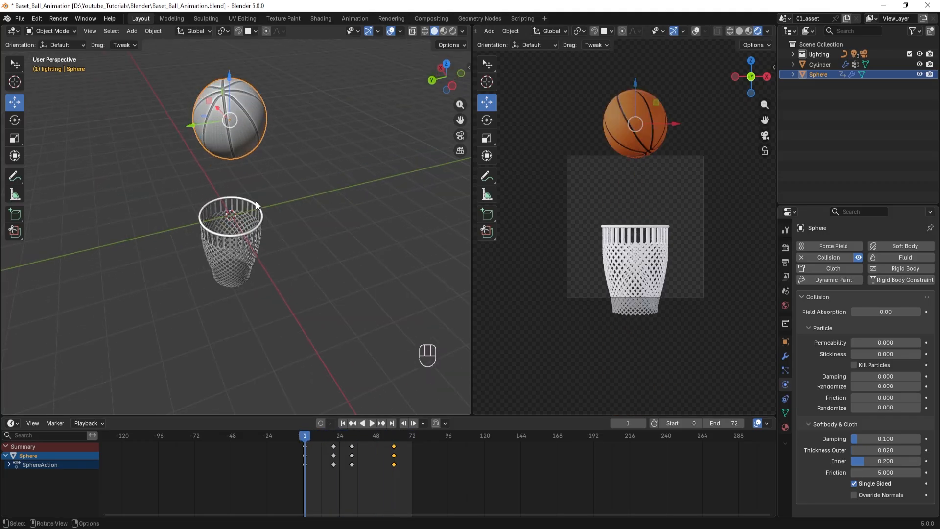
scroll(244, 145, "up", 4)
scroll(243, 174, "down", 3)
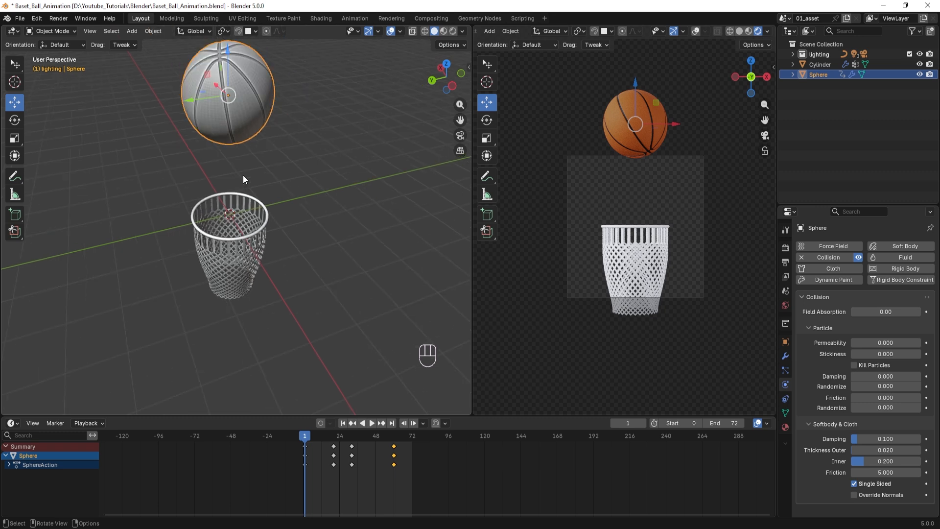
left_click(251, 228)
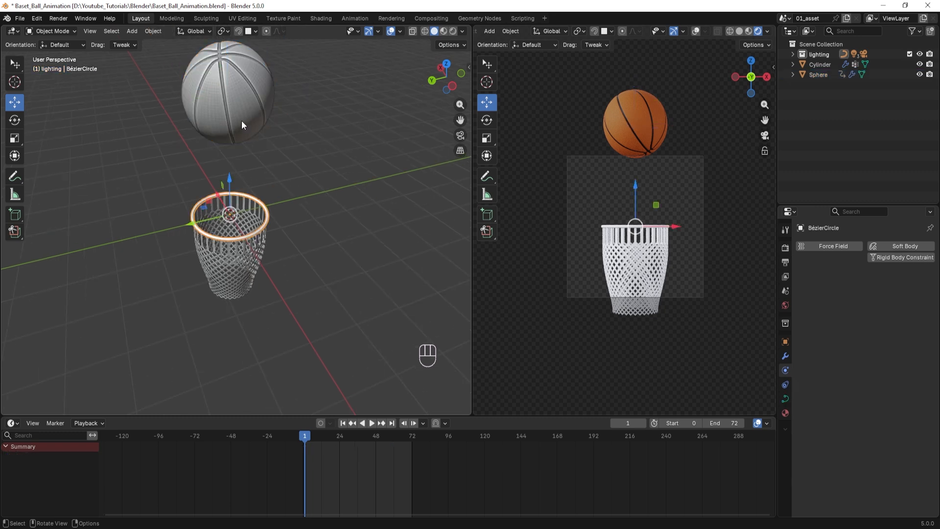
left_click(236, 100, "shift")
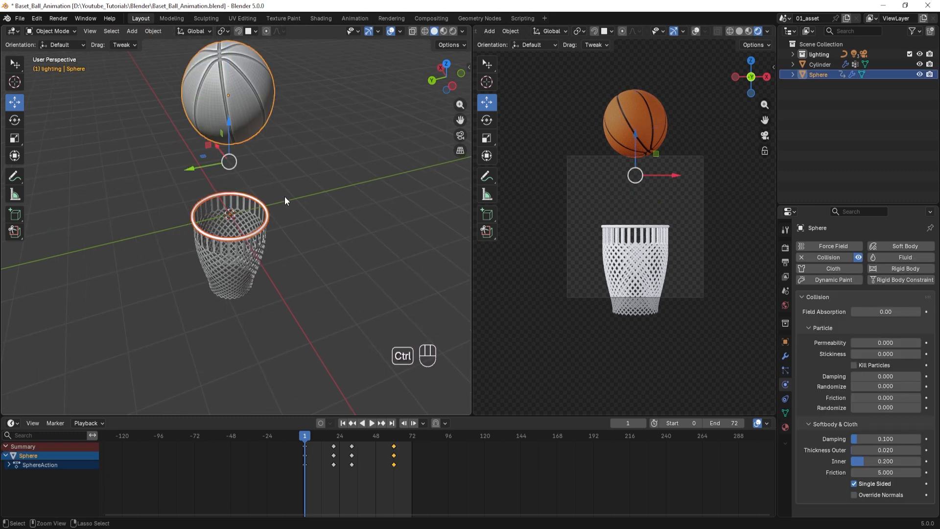
key("ctrl+l")
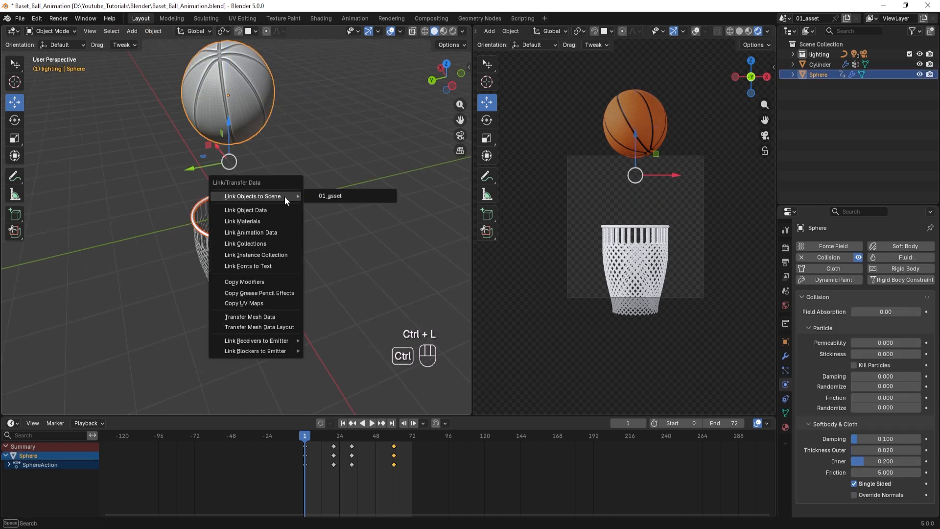
left_click(246, 221)
- Select the net and give it a new material
scroll(293, 294, "up", 2)
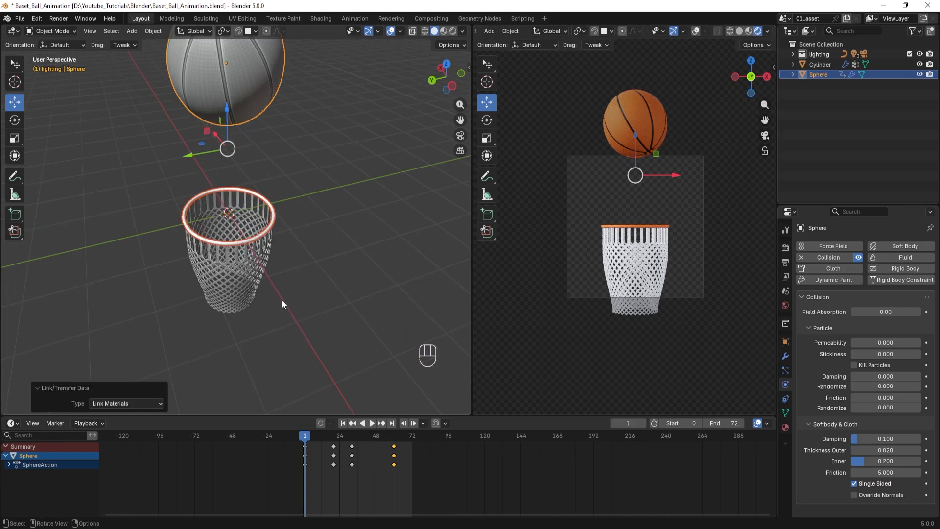
left_click(241, 278)
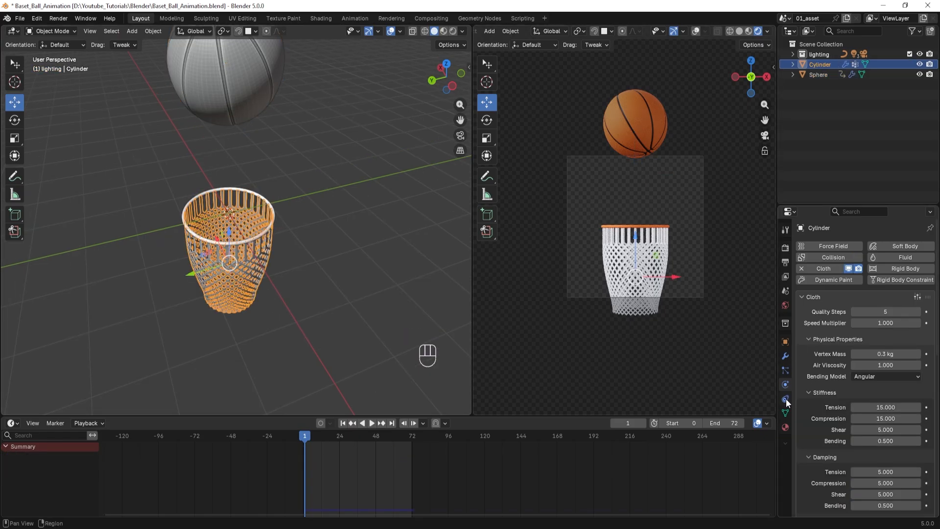
left_click(787, 426)
left_click(857, 288)
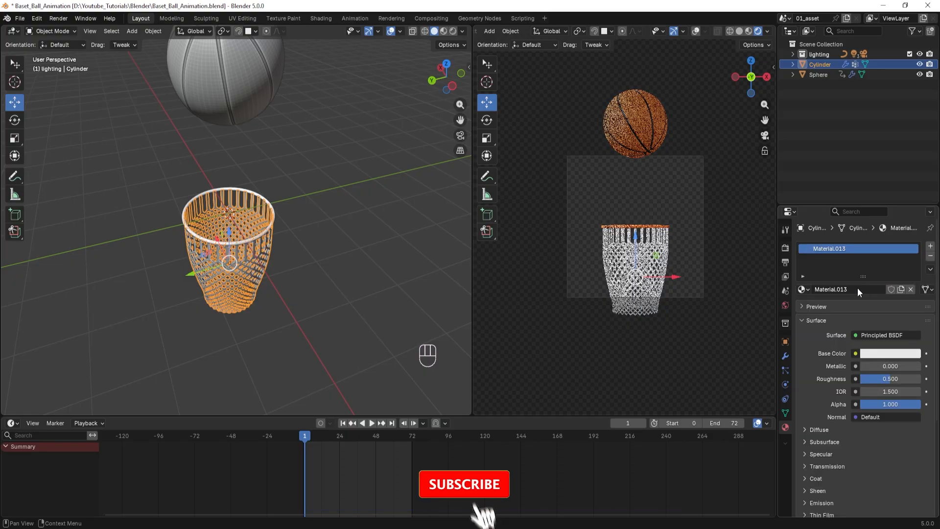
- Darken the net material's base color to mid grey (#7E7E7E)
left_click(884, 353)
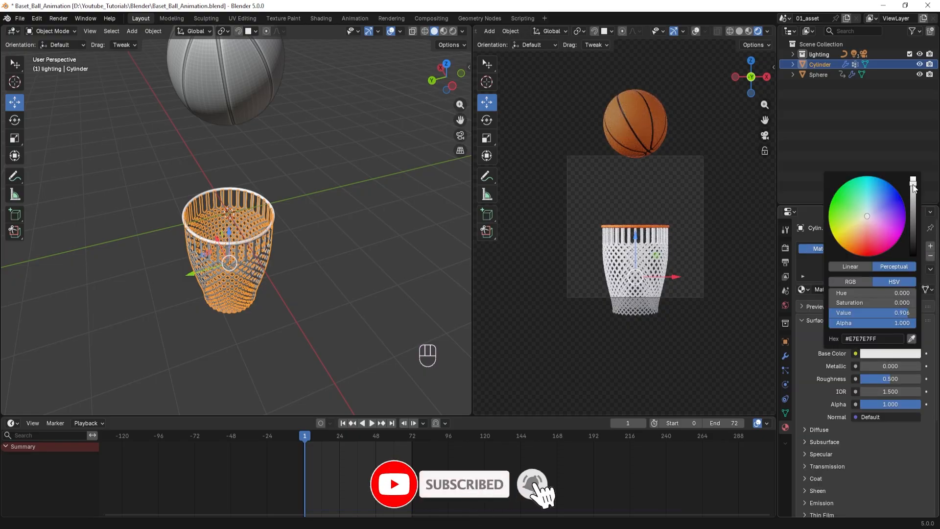
left_click_drag(913, 189, 913, 216)
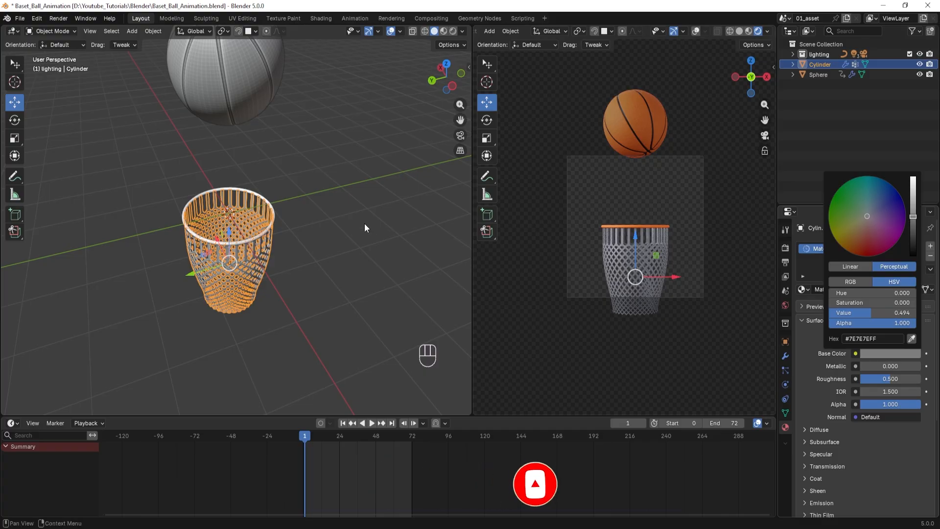
- Add a plane mesh at the hoop rim in front view and rotate it 90° about the X axis
scroll(383, 280, "down", 5)
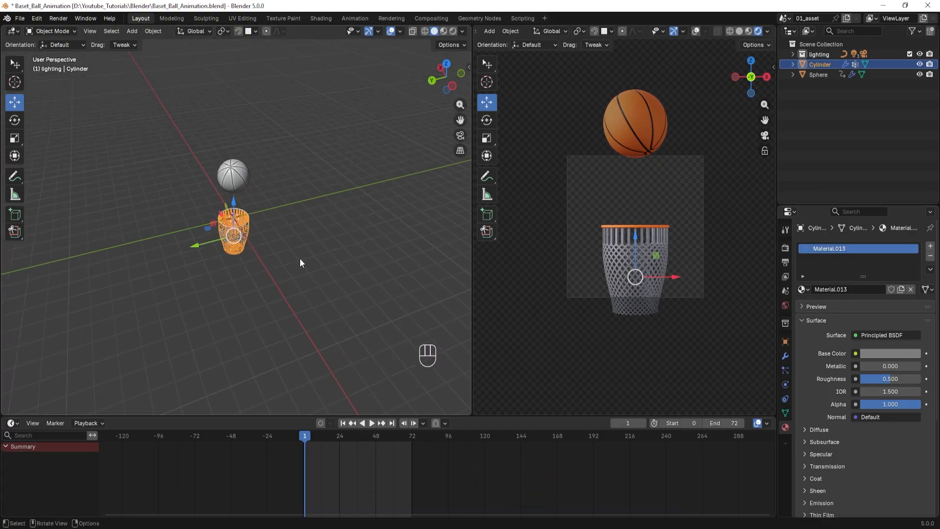
middle_click_drag(300, 263, 391, 264)
key("KP_1")
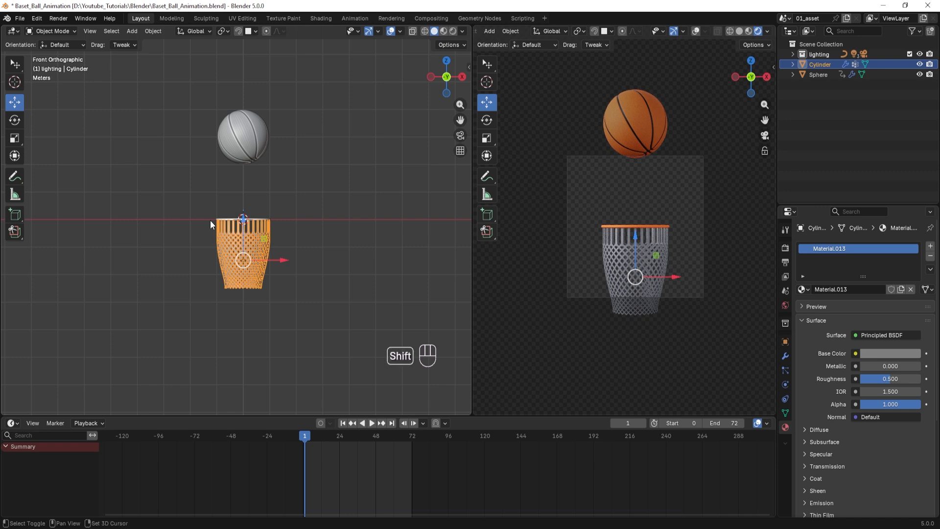
key("shift+a")
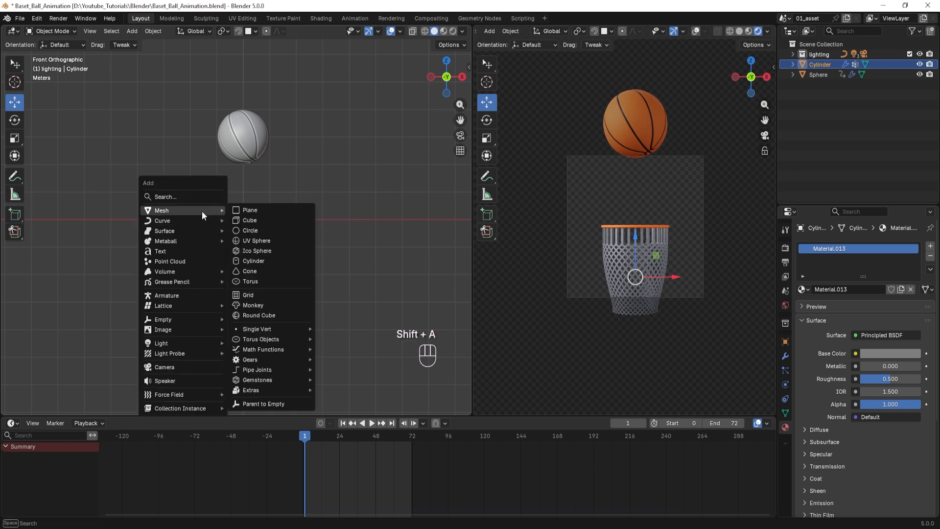
left_click(234, 209)
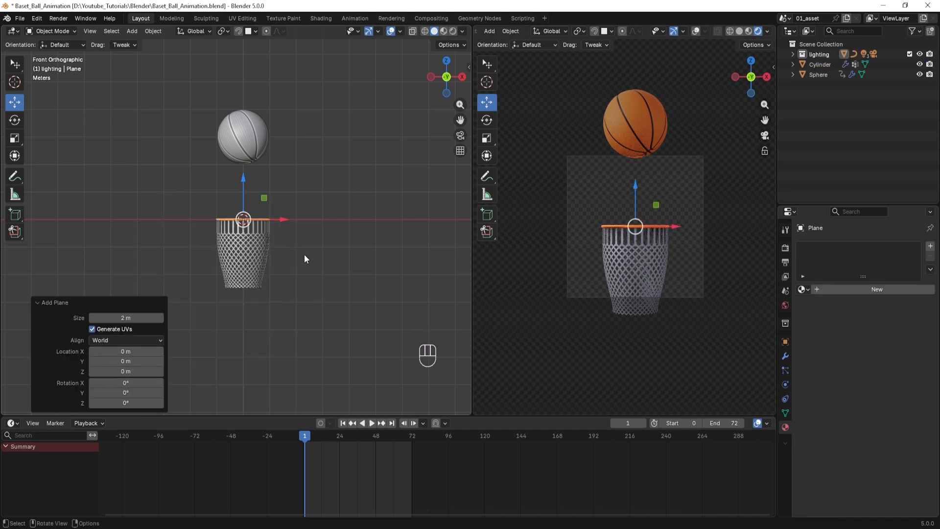
key("r")
key("x")
key("9")
key("0")
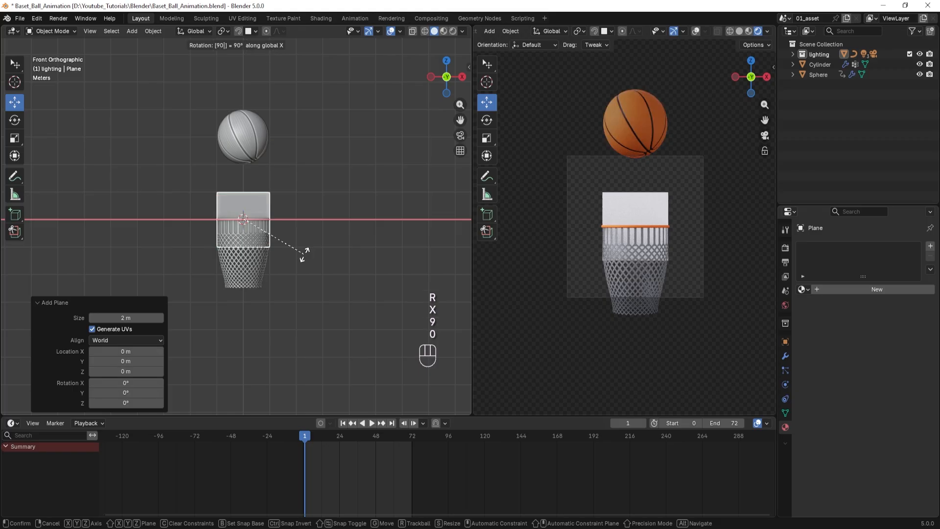
key("Return")
- Move the upright plane about 1.03 m along Y so it sits behind the rim as a backboard
middle_click_drag(304, 254, 266, 226)
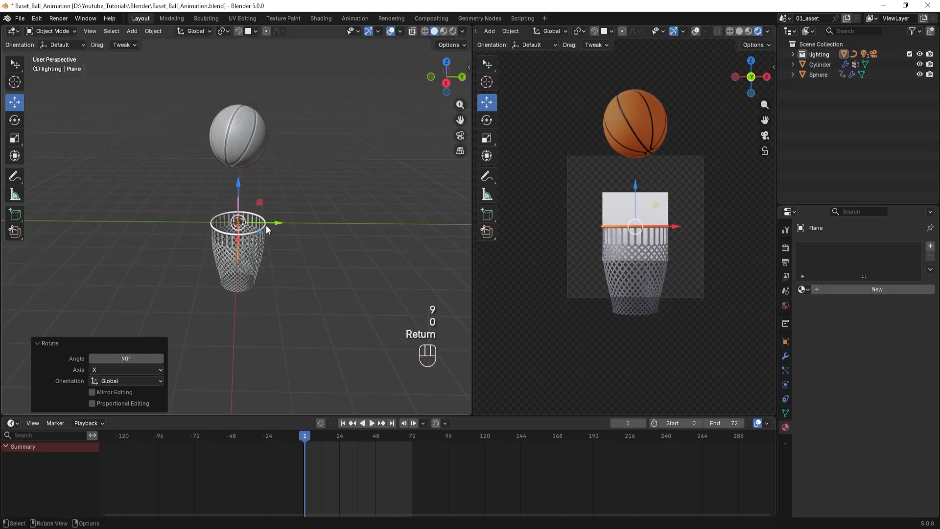
left_click_drag(266, 225, 286, 244)
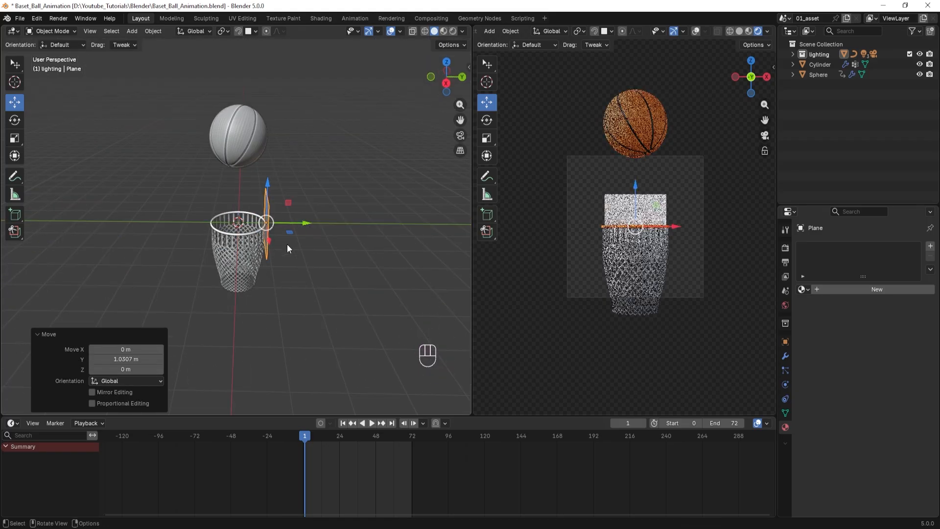
scroll(287, 244, "up", 3)
scroll(210, 298, "down", 4)
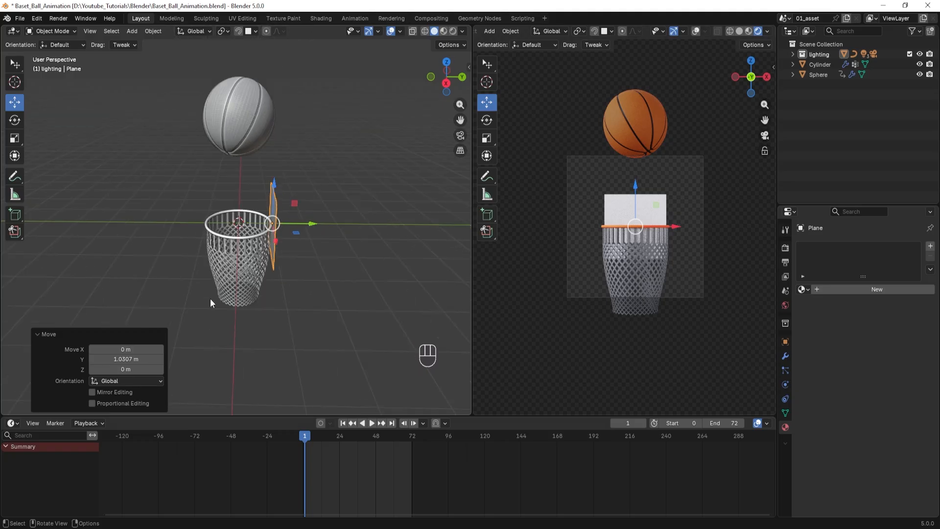
- Scale the backboard plane up well beyond the rim's width and raise it about 1.1 m along Z
key("KP_1")
key("s")
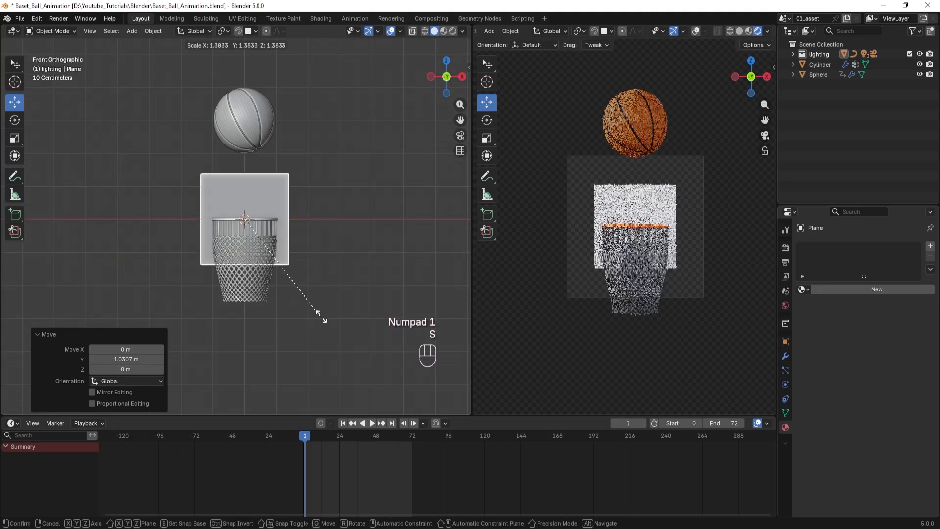
left_click(370, 339)
middle_click_drag(376, 315, 273, 325)
left_click_drag(262, 180, 263, 153)
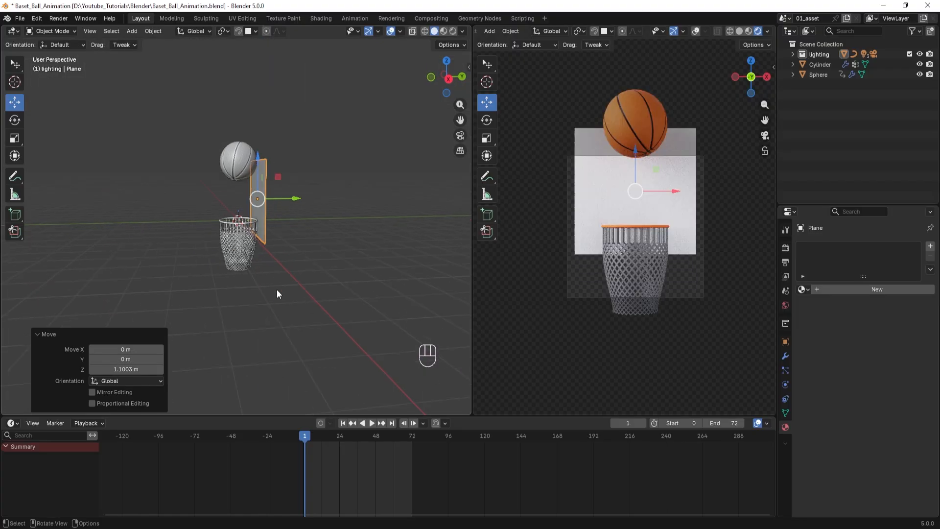
- Add a Solidify modifier to the backboard with a thickness of 0.03 m
middle_click_drag(271, 300, 242, 248)
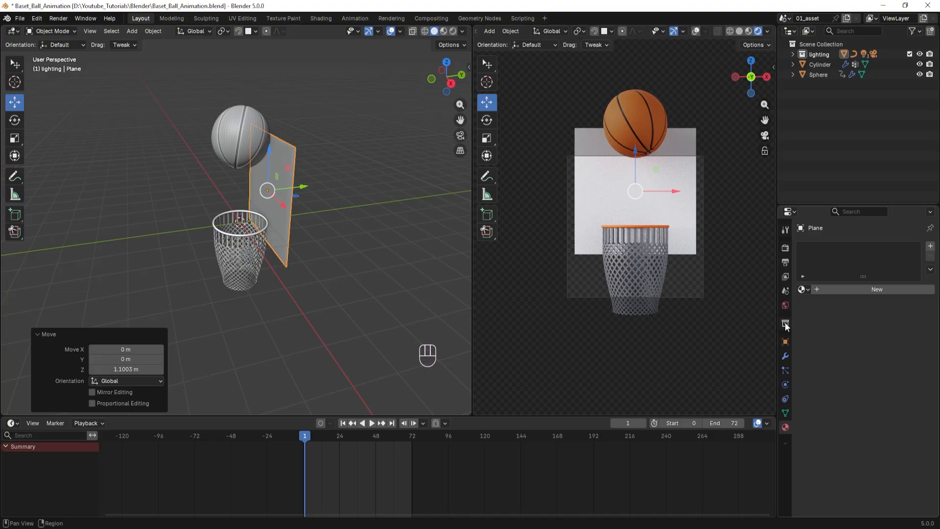
left_click(785, 356)
left_click(850, 246)
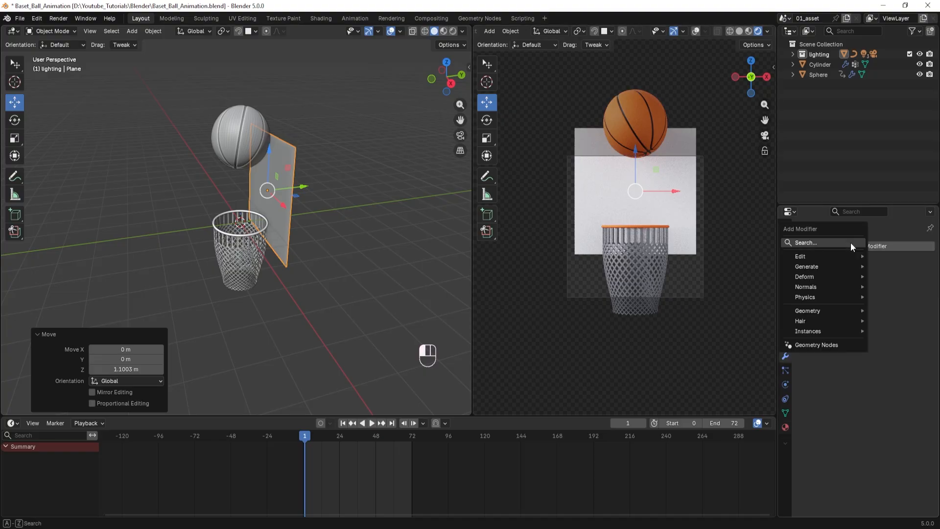
left_click(851, 243)
type("soli")
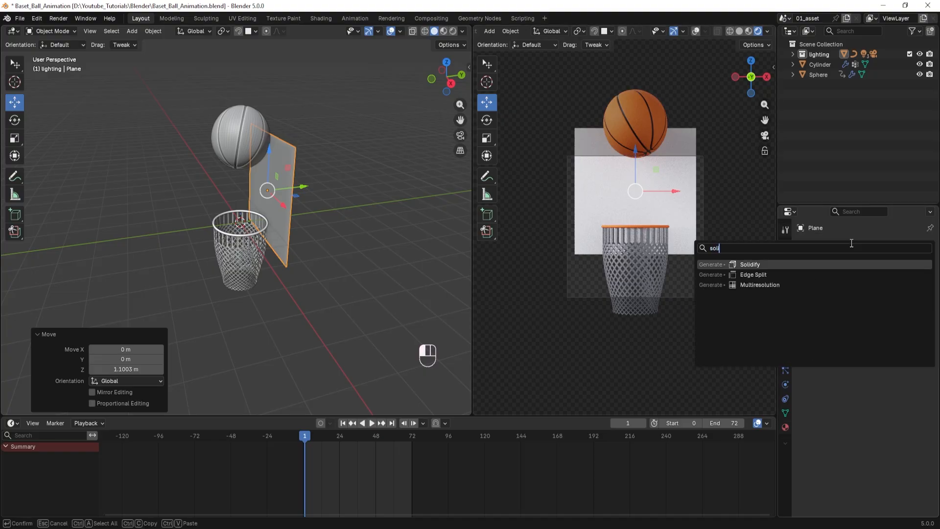
key("Return")
left_click(917, 290)
left_click(917, 290)
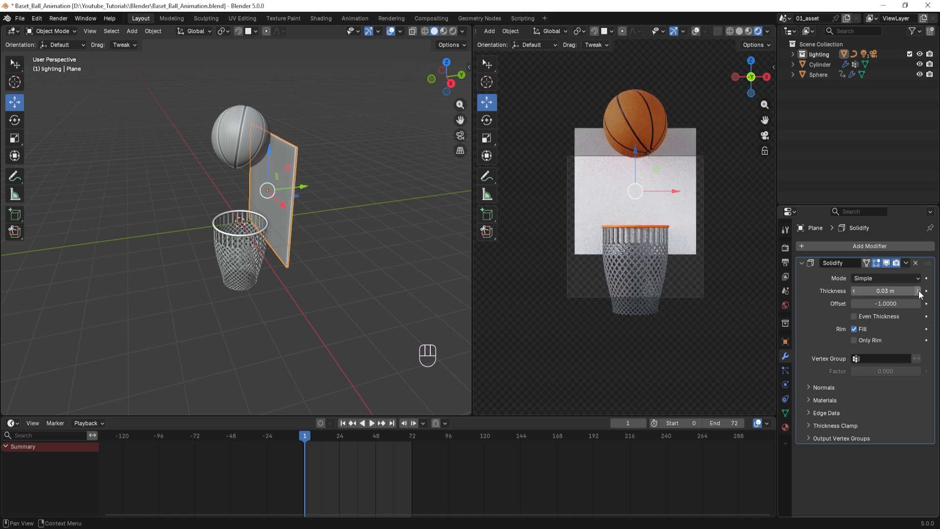
- Give the backboard a new material with a very light pink base color (#E7D8D8)
mouse_move(343, 228)
middle_mouse_down()
mouse_move(260, 233)
mouse_move(354, 231)
middle_mouse_up()
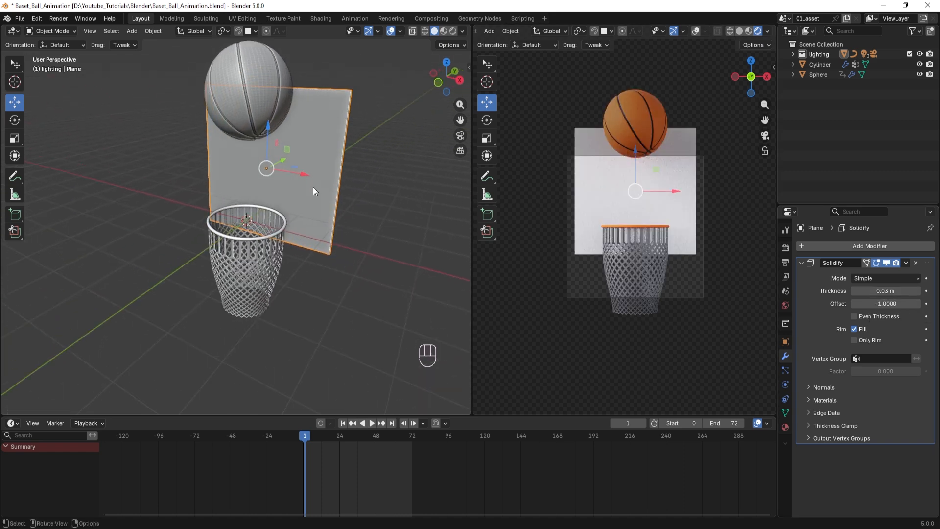
left_click(785, 427)
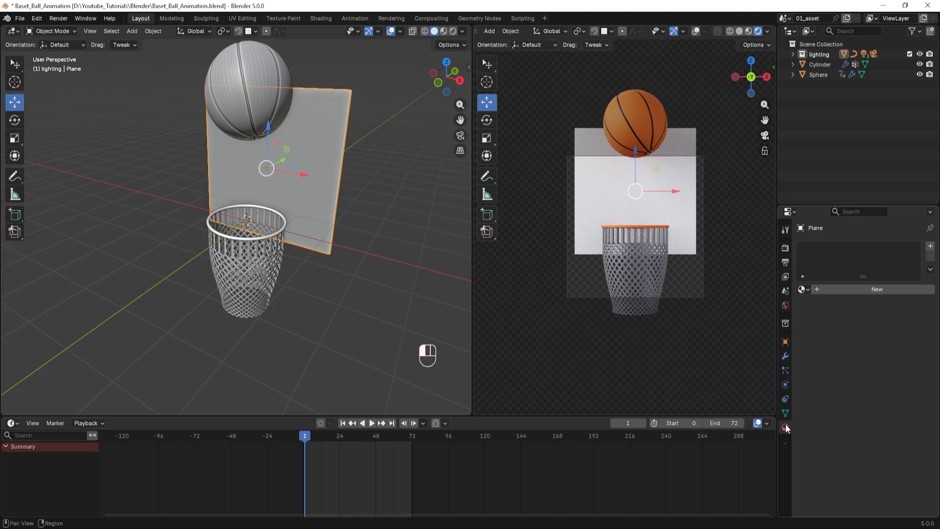
left_click(861, 290)
left_click(884, 353)
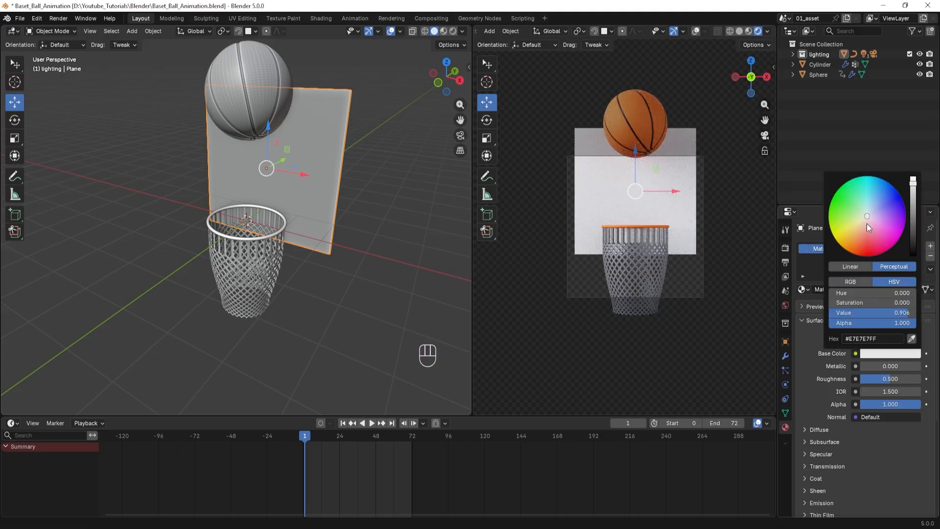
left_click_drag(866, 224, 868, 219)
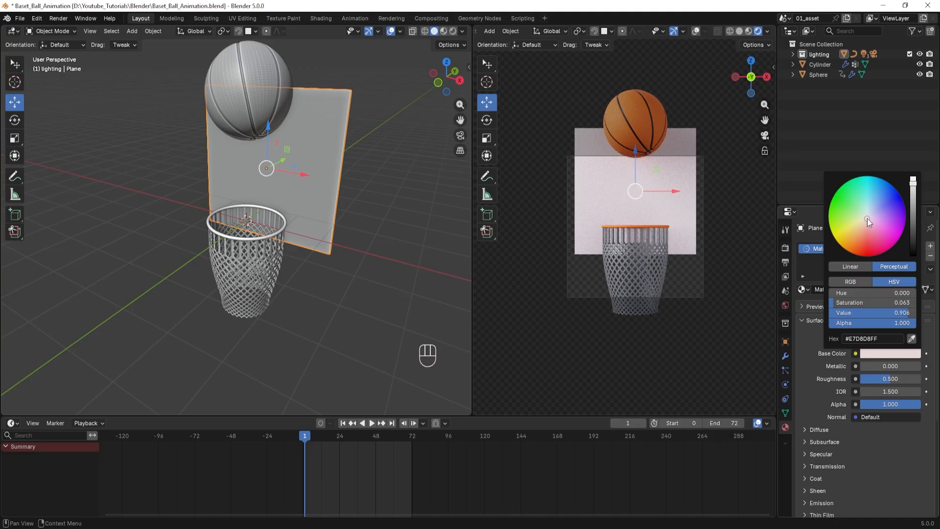
- Inset the backboard's face twice in Edit Mode, first by about 0.176 m and again by about 0.413 m
key("Tab")
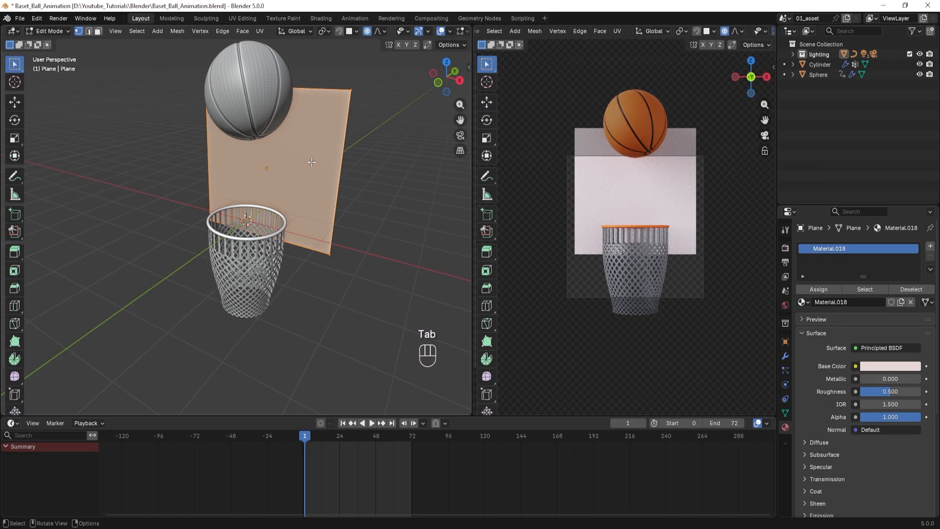
key("i")
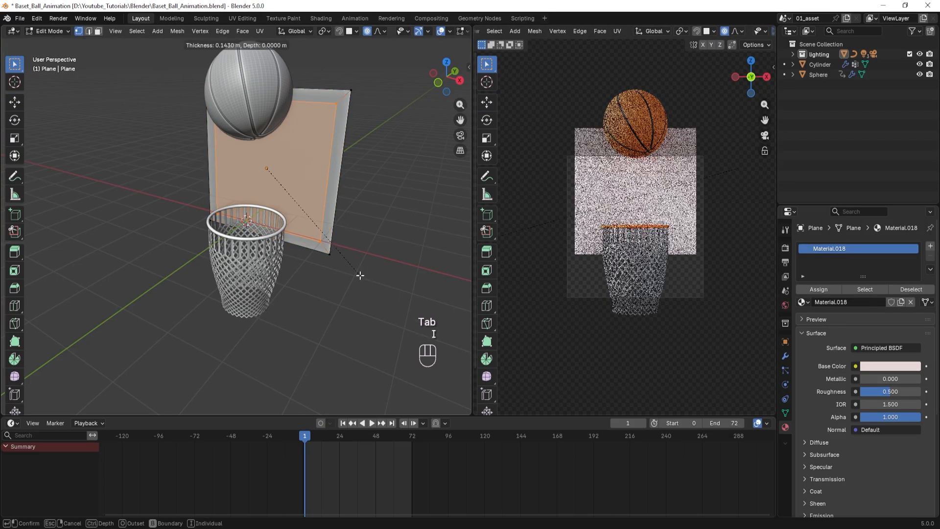
left_click(360, 277)
key("i")
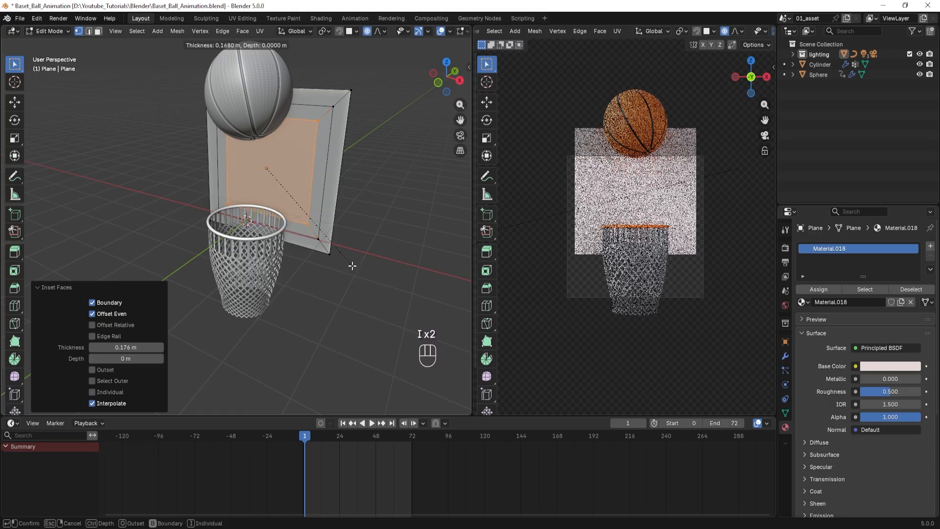
left_click(344, 248)
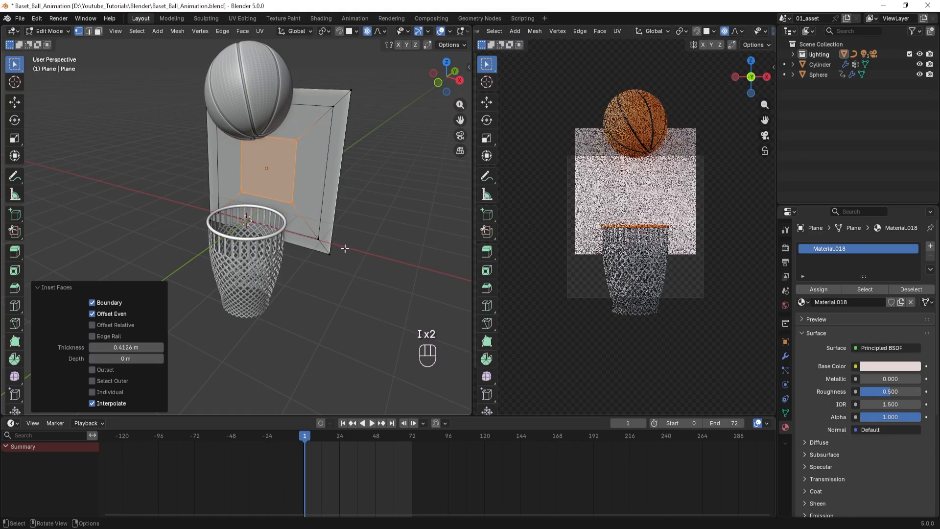
- Select the backboard's four outer border faces and give them a second, new material with a near-black base color (#0B0B0B)
key("3")
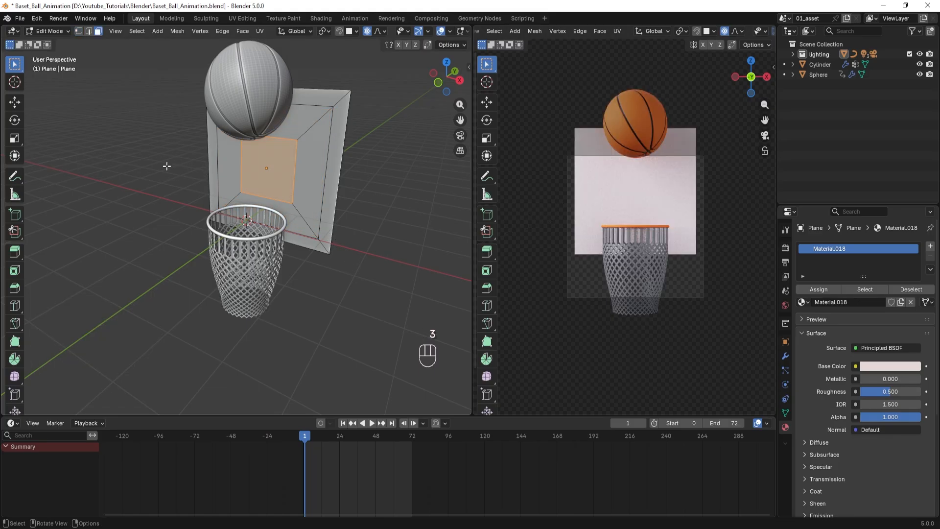
left_click(328, 163)
left_click(318, 99, "shift")
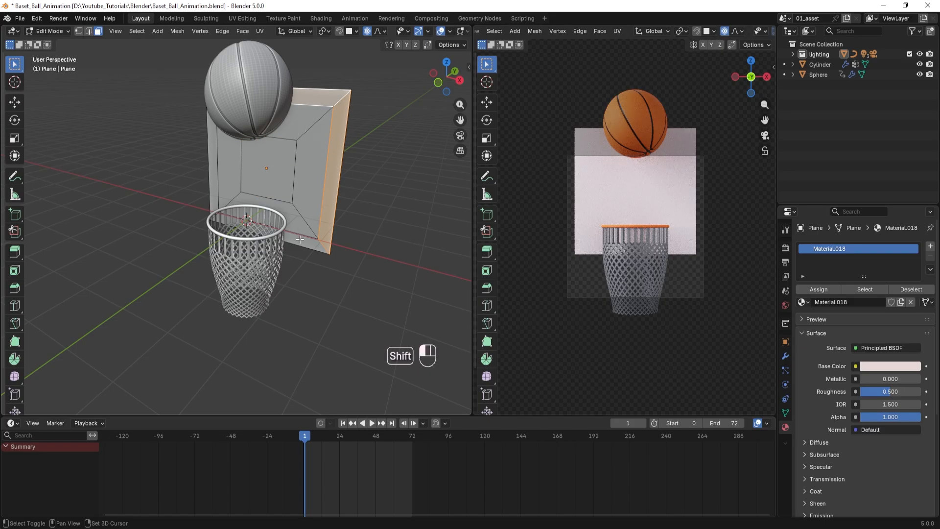
left_click(300, 239, "shift")
left_click(212, 169, "shift")
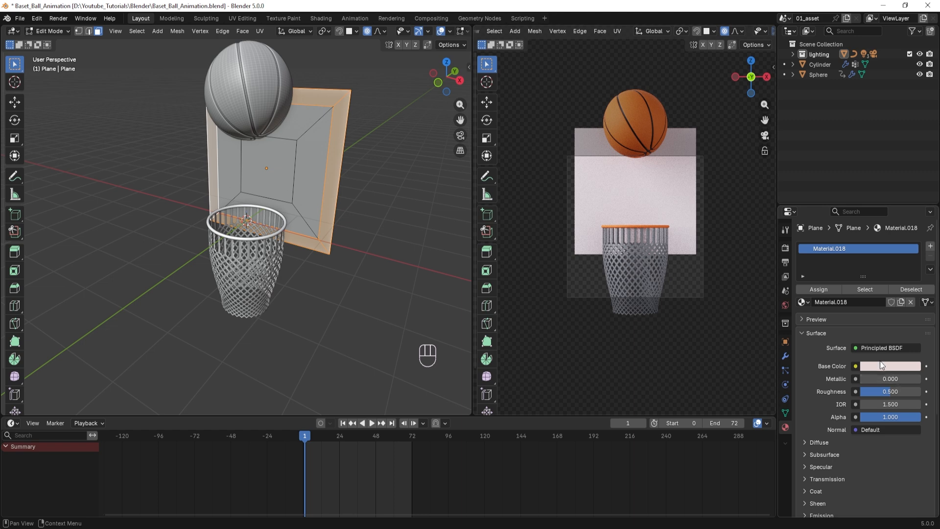
left_click(930, 245)
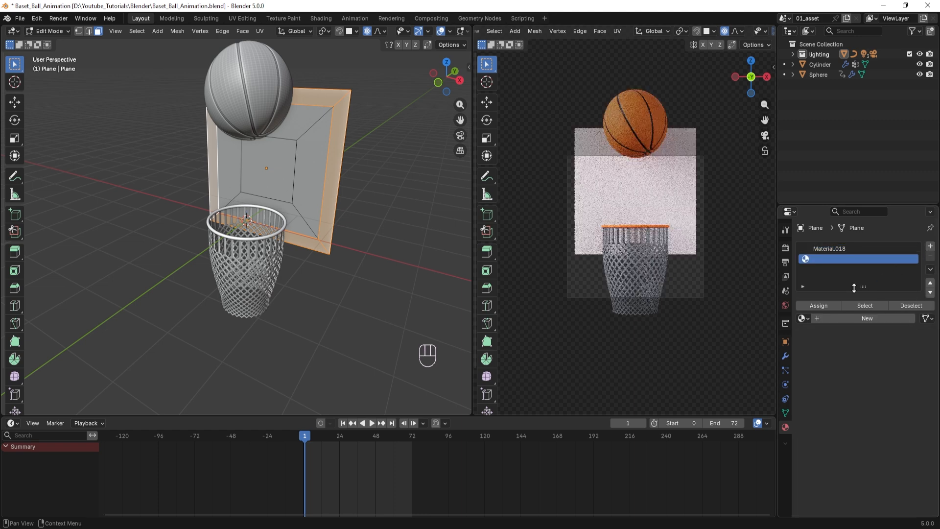
left_click(865, 319)
left_click(883, 380)
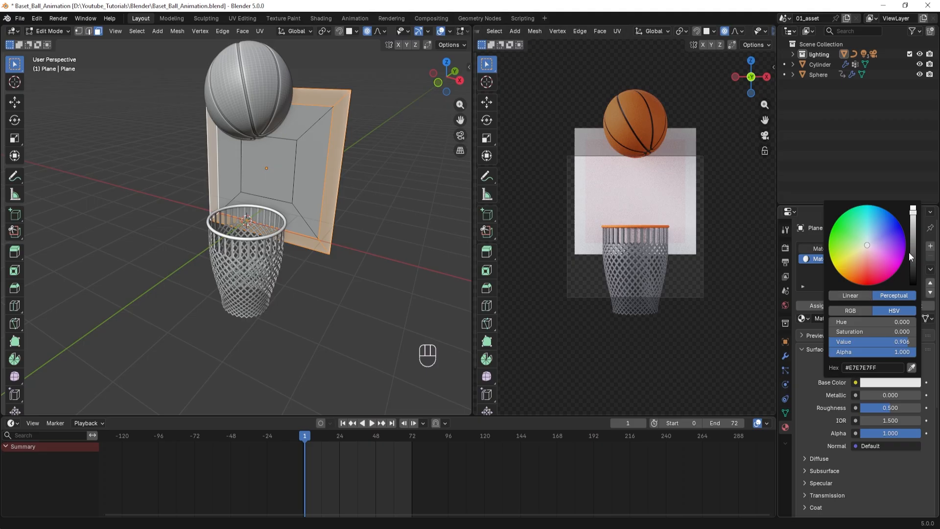
left_click_drag(912, 262, 913, 281)
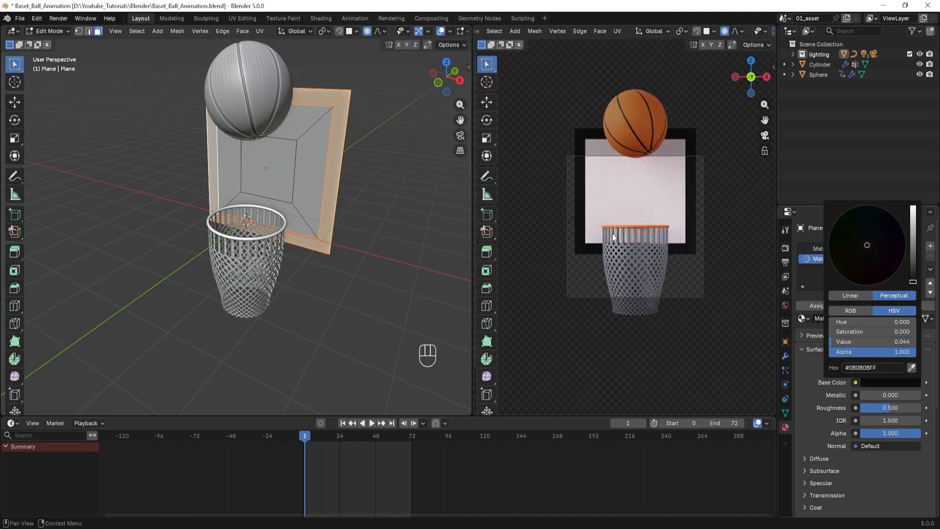
- Assign the near-black border material to the backboard's central square face
left_click(274, 173)
left_click(832, 258)
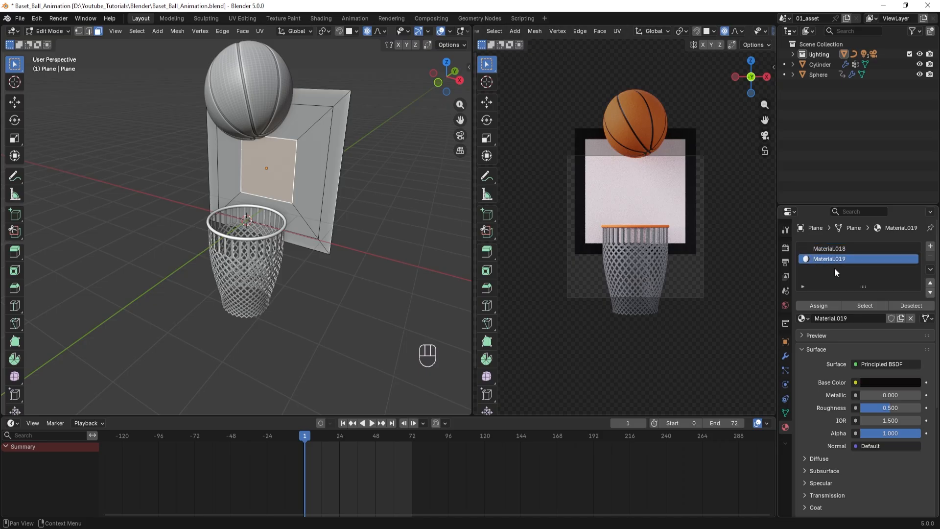
left_click(818, 306)
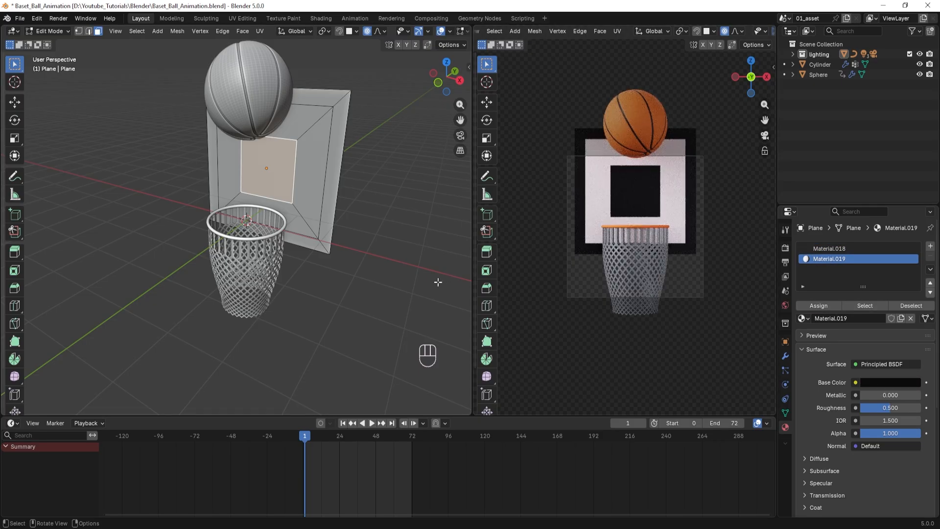
- Select the four backboard faces around the central square, change their material's base color to pale yellow, and return to Object Mode
left_click(382, 285)
left_click(311, 190)
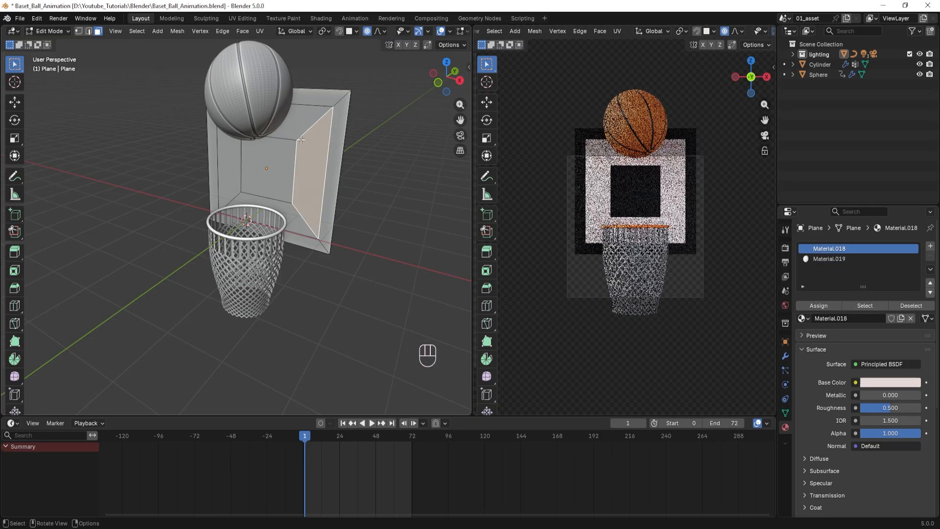
left_click(295, 122, "shift")
left_click(292, 228, "shift")
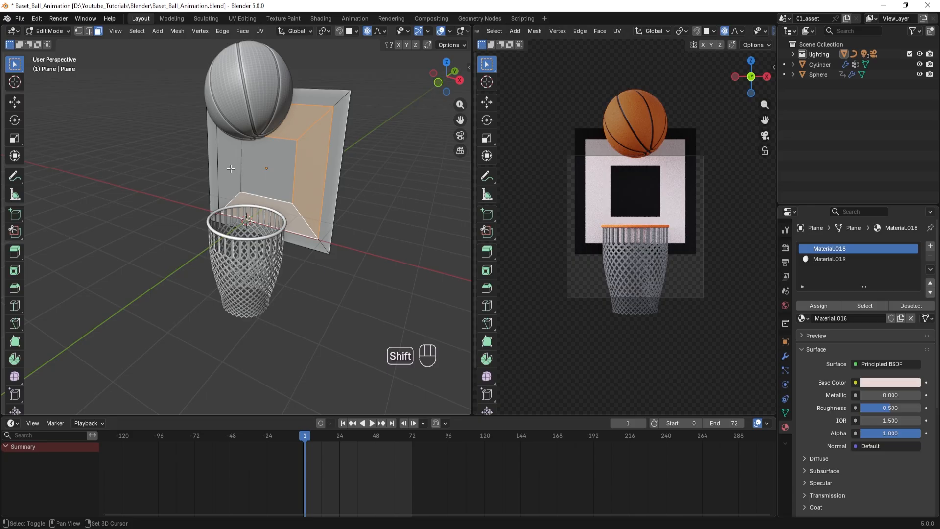
left_click(230, 169, "shift")
left_click(875, 382)
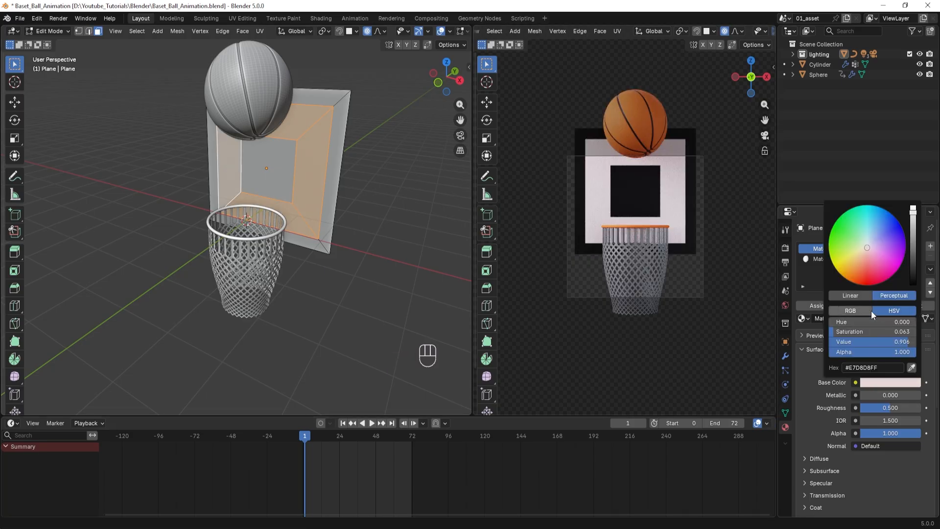
left_click_drag(869, 255, 854, 253)
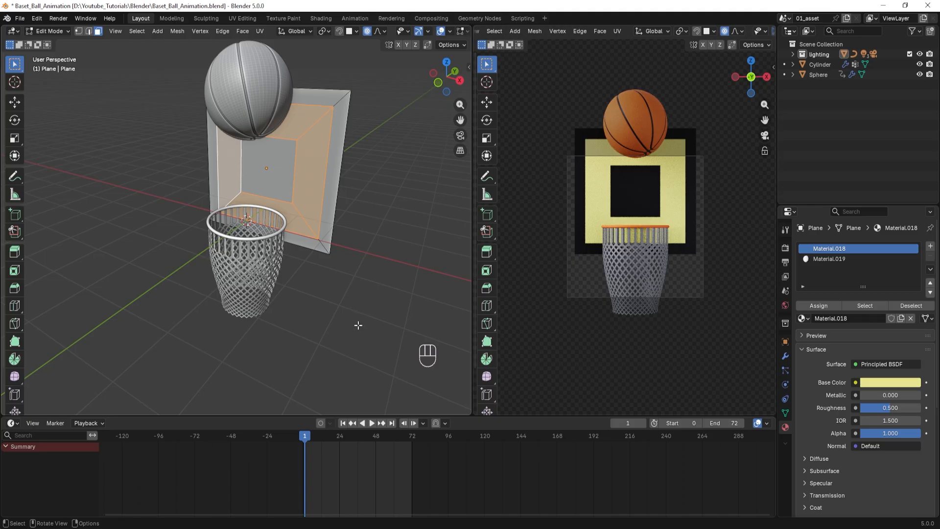
key("Tab")
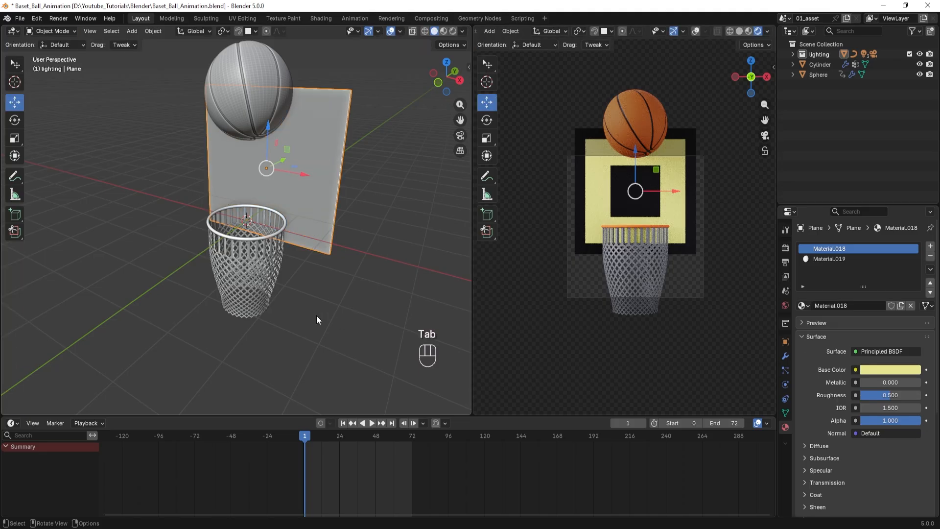
- Play the animation to check the ball dropping through the hoop and net in front of the finished backboard
scroll(311, 318, "down", 5)
middle_click_drag(305, 320, 349, 321)
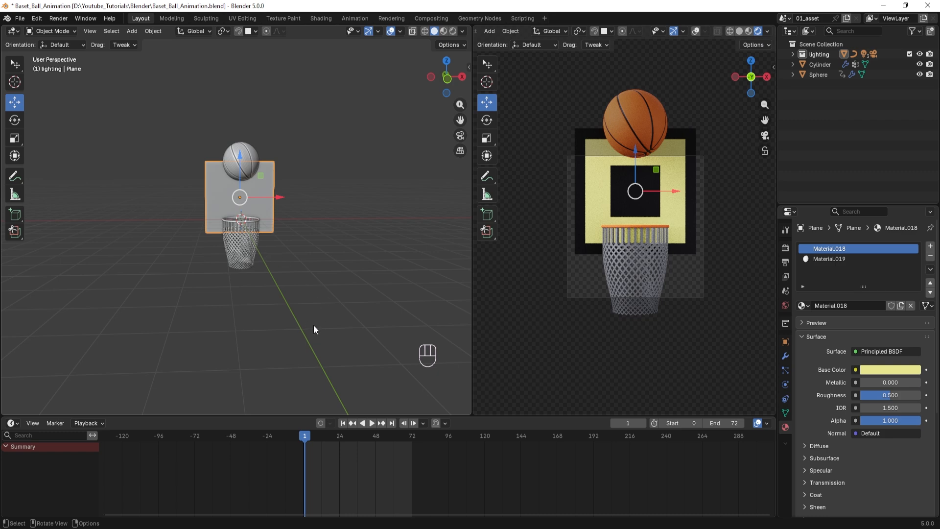
key("Tab")
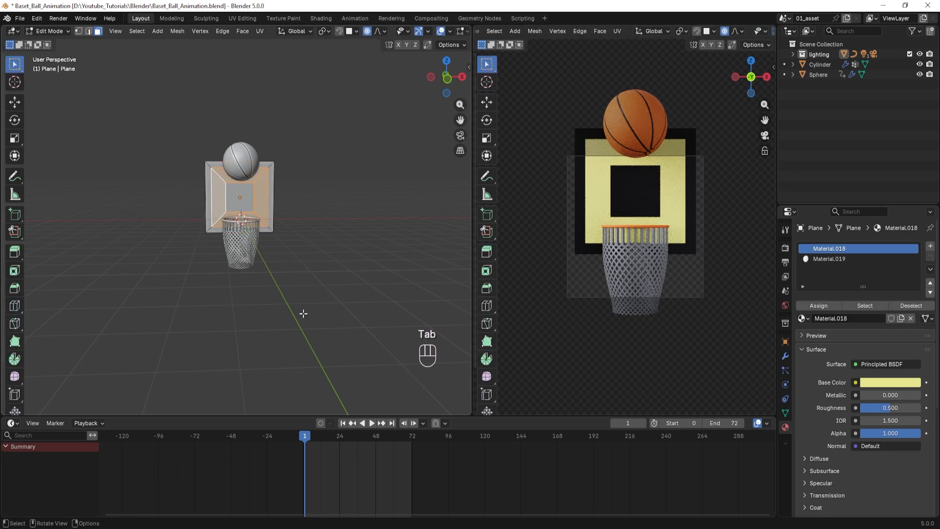
key("Tab")
scroll(347, 296, "up", 4)
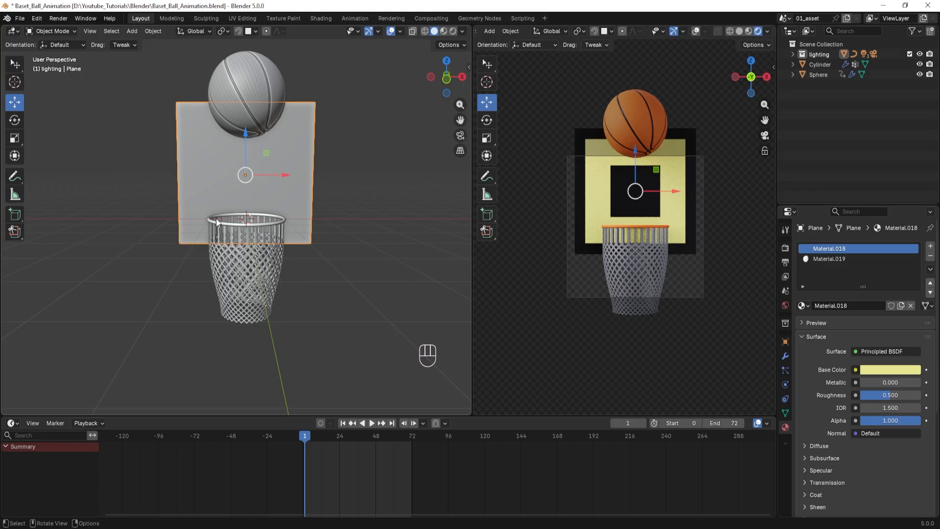
left_click(372, 423)
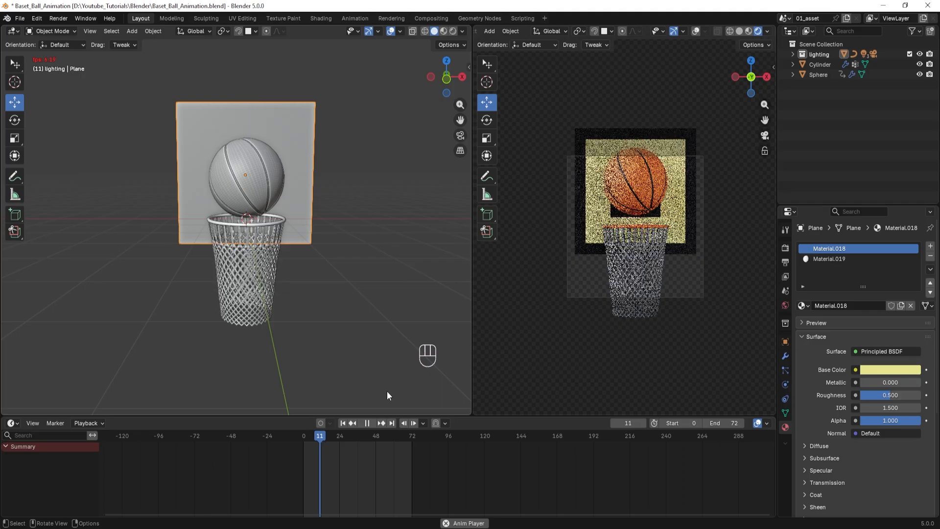